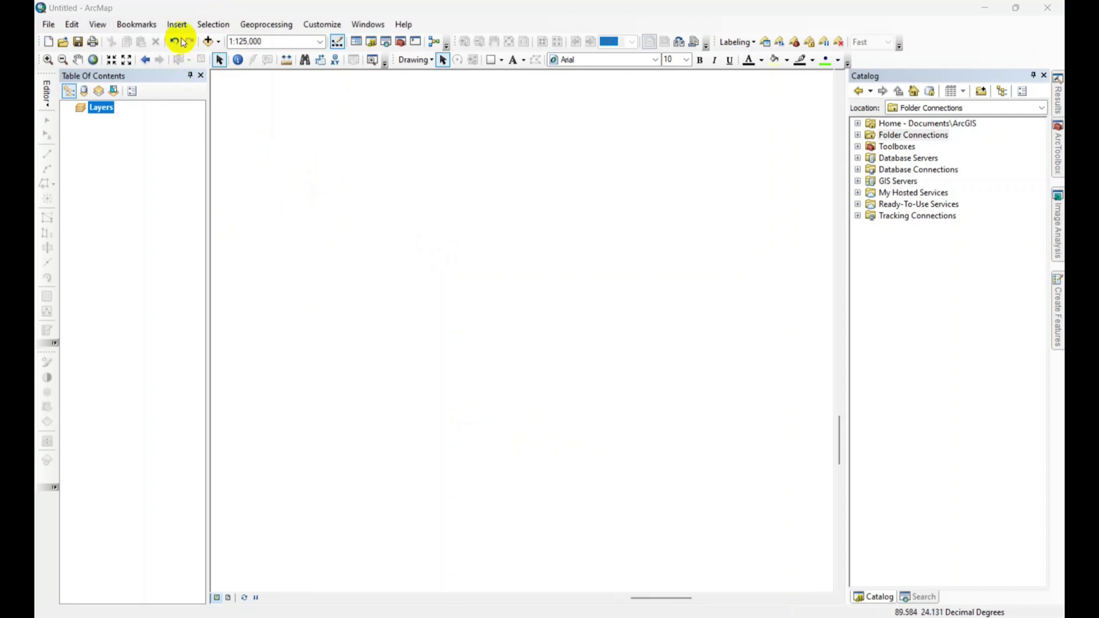
Step: Add the Landsat B4.TIF and B5.TIF band images to the map
{"action": "left_click", "coordinate": [209, 42]}
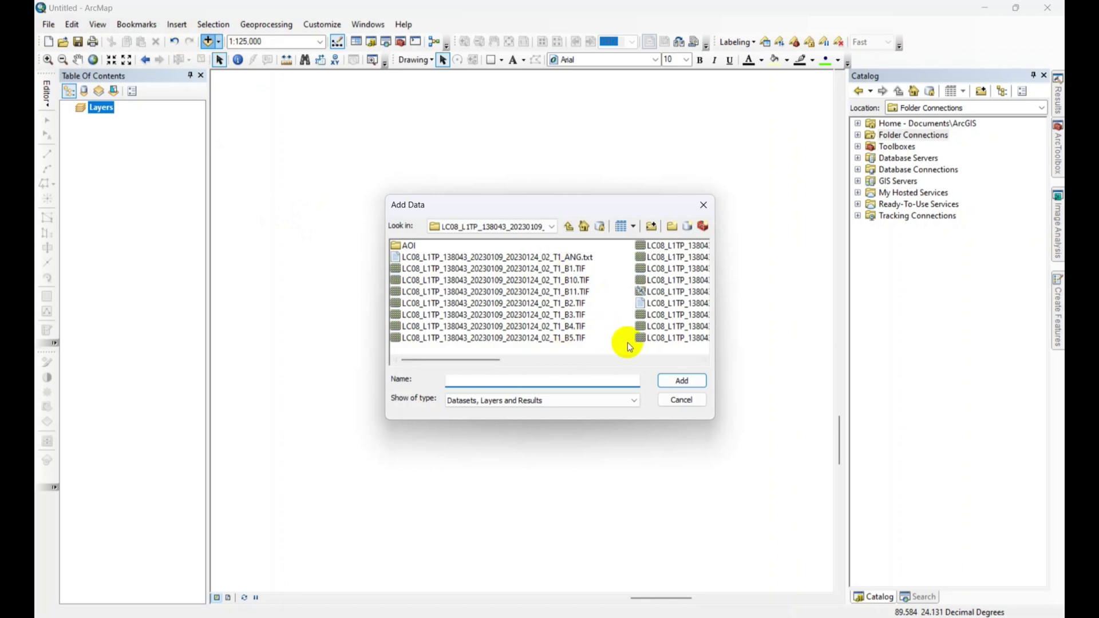
{"action": "left_click", "coordinate": [575, 328]}
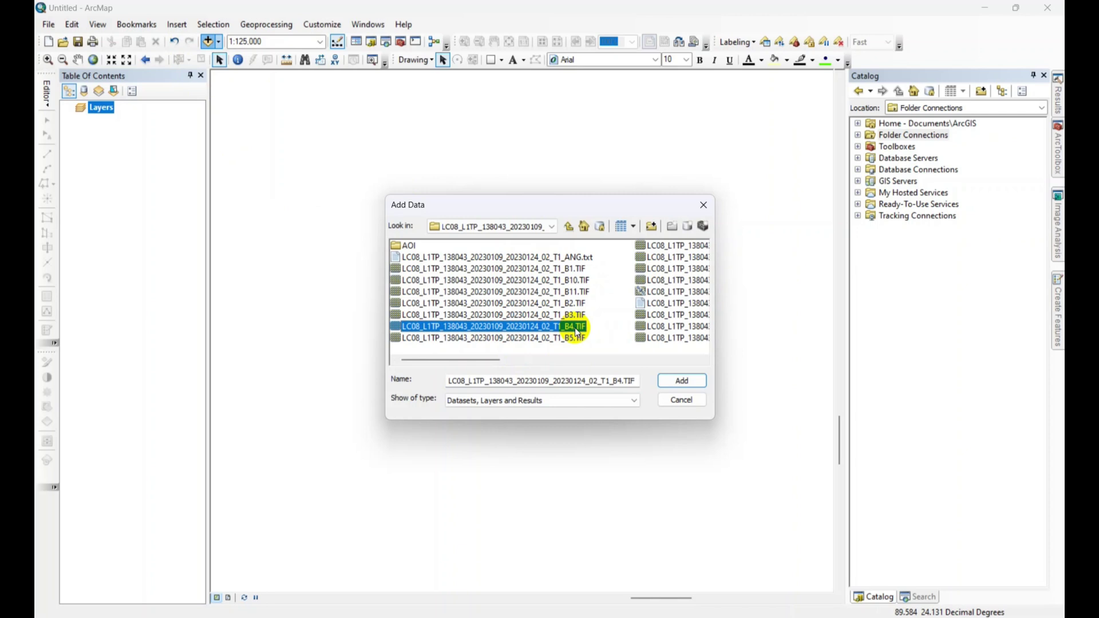
{"action": "left_click", "coordinate": [566, 340], "text": "ctrl"}
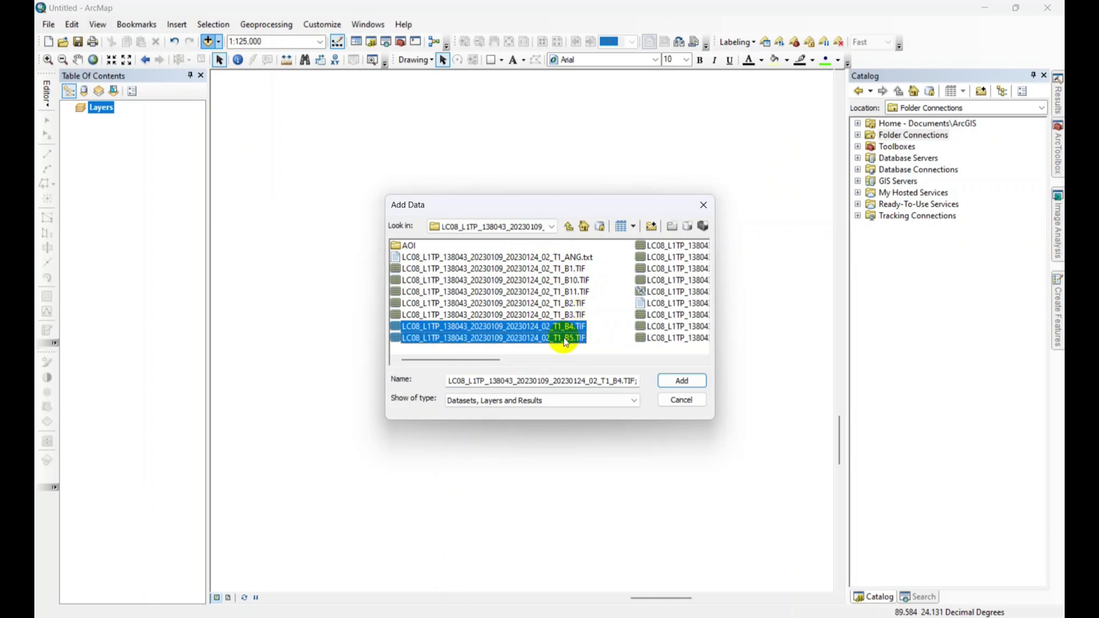
{"action": "left_click", "coordinate": [682, 382]}
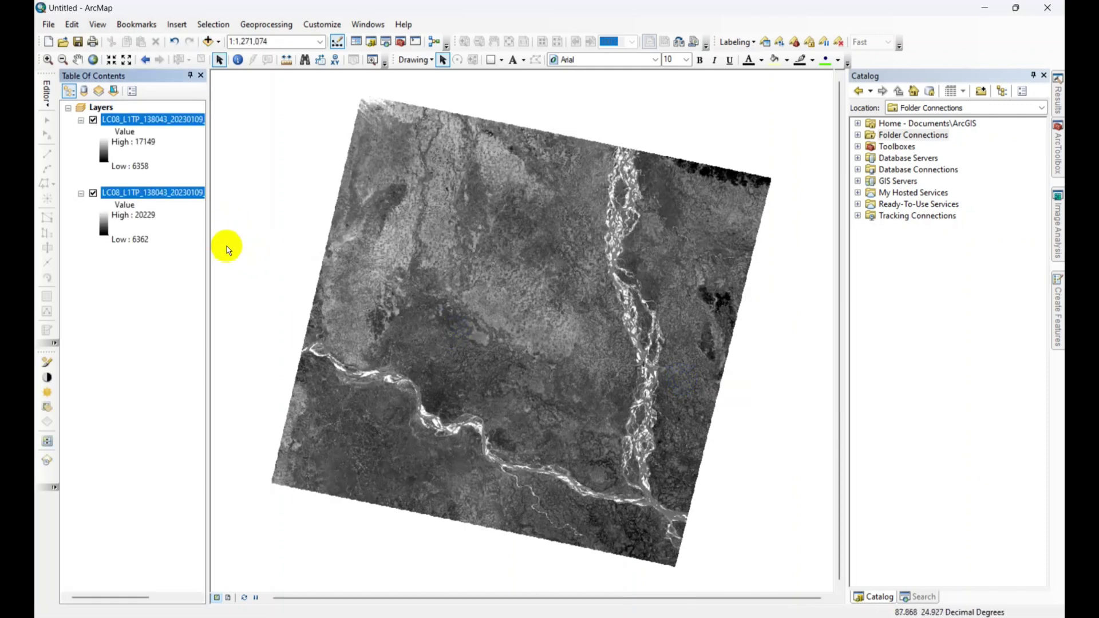
Step: Widen the Table Of Contents and rename the band 4 layer to B4
{"action": "left_click_drag", "start_coordinate": [208, 221], "coordinate": [316, 225]}
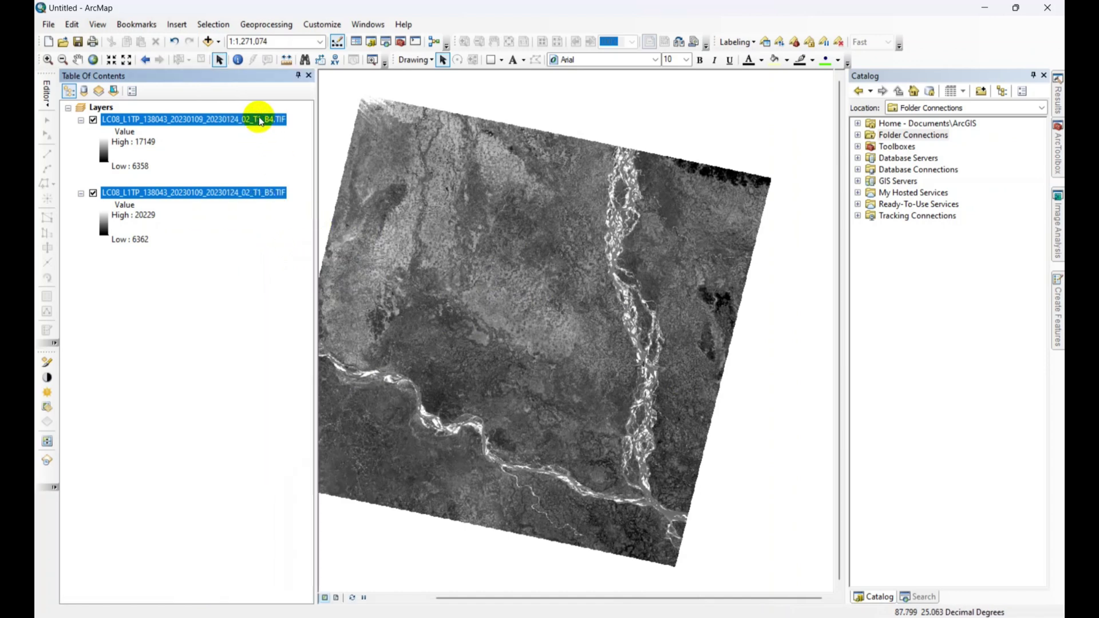
{"action": "right_click", "coordinate": [216, 118]}
{"action": "mouse_move", "coordinate": [277, 239]}
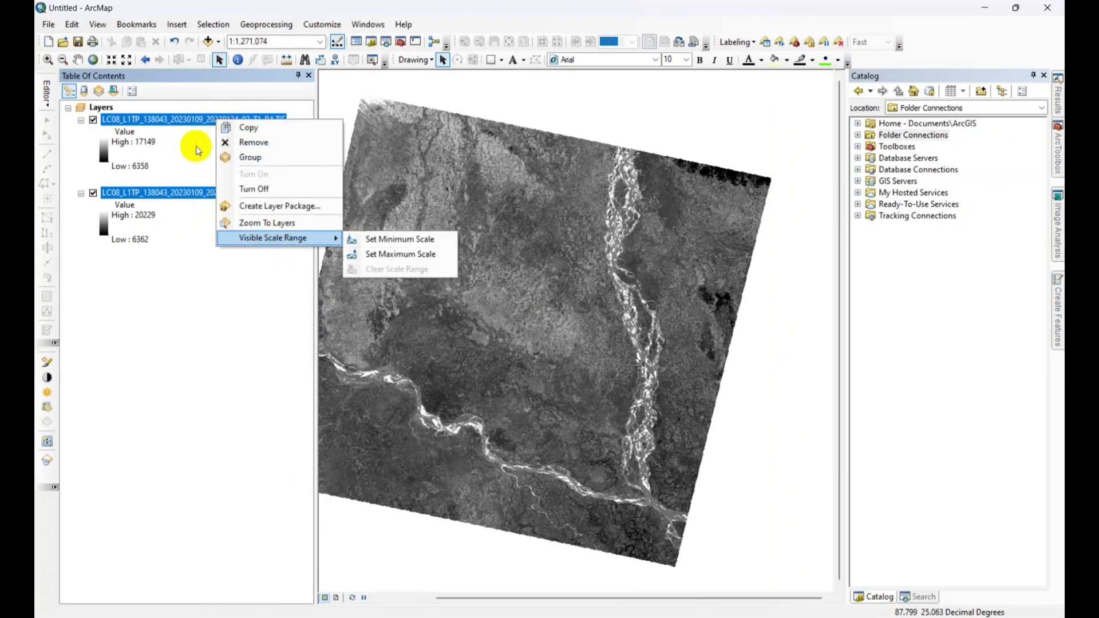
{"action": "left_click", "coordinate": [123, 332]}
{"action": "left_click", "coordinate": [147, 119]}
{"action": "right_click", "coordinate": [156, 119]}
{"action": "left_click", "coordinate": [265, 321]}
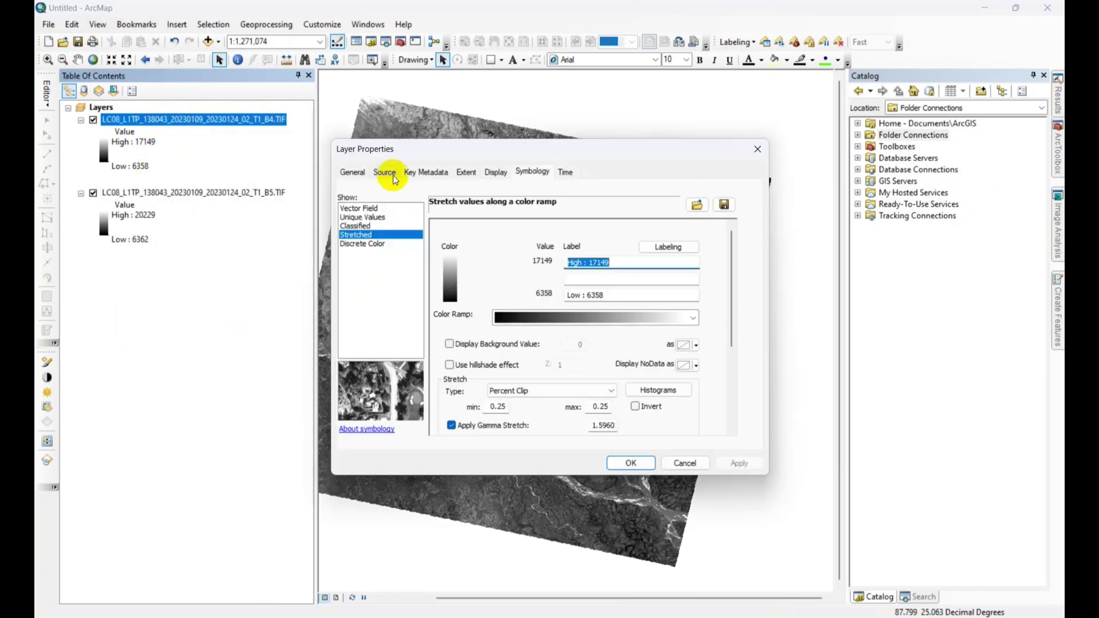
{"action": "left_click", "coordinate": [385, 173]}
{"action": "left_click", "coordinate": [351, 171]}
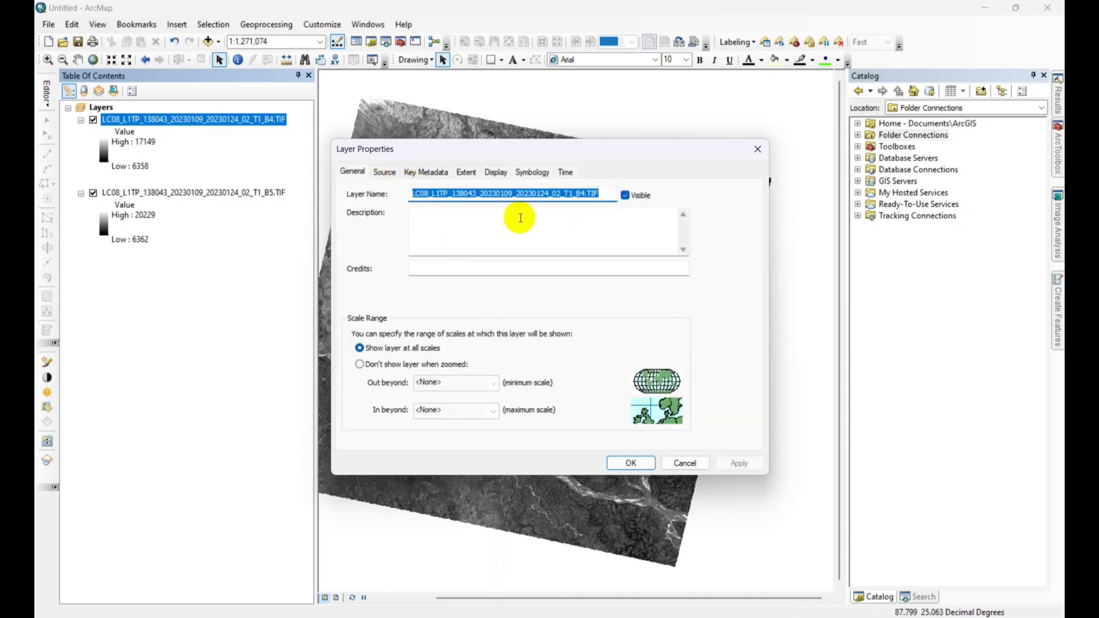
{"action": "type", "text": "B$"}
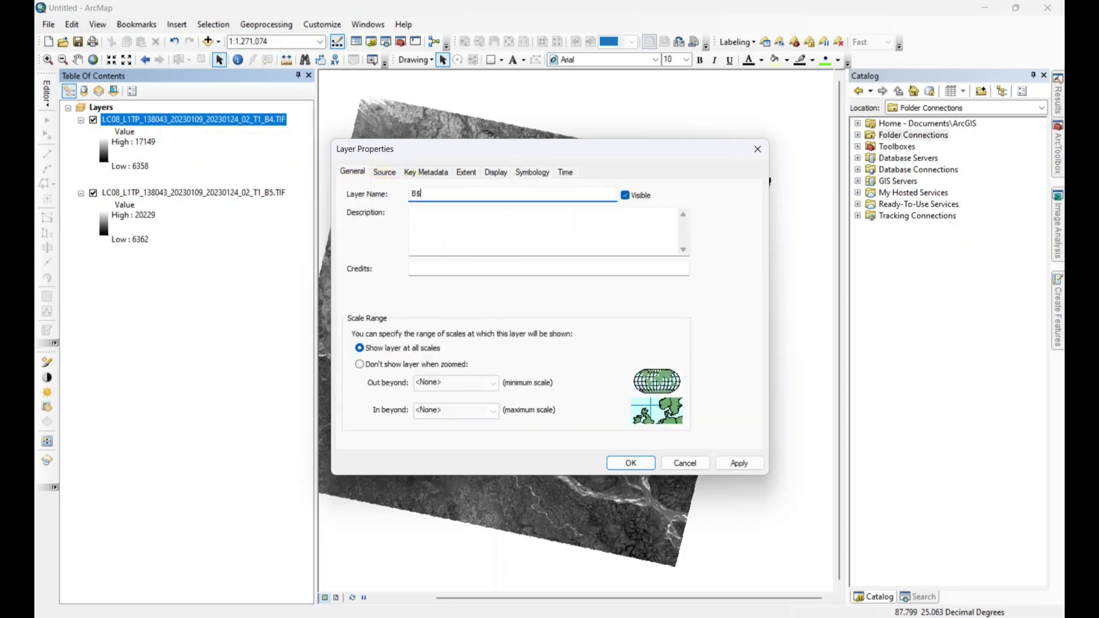
{"action": "type", "text": "4"}
{"action": "left_click", "coordinate": [742, 465]}
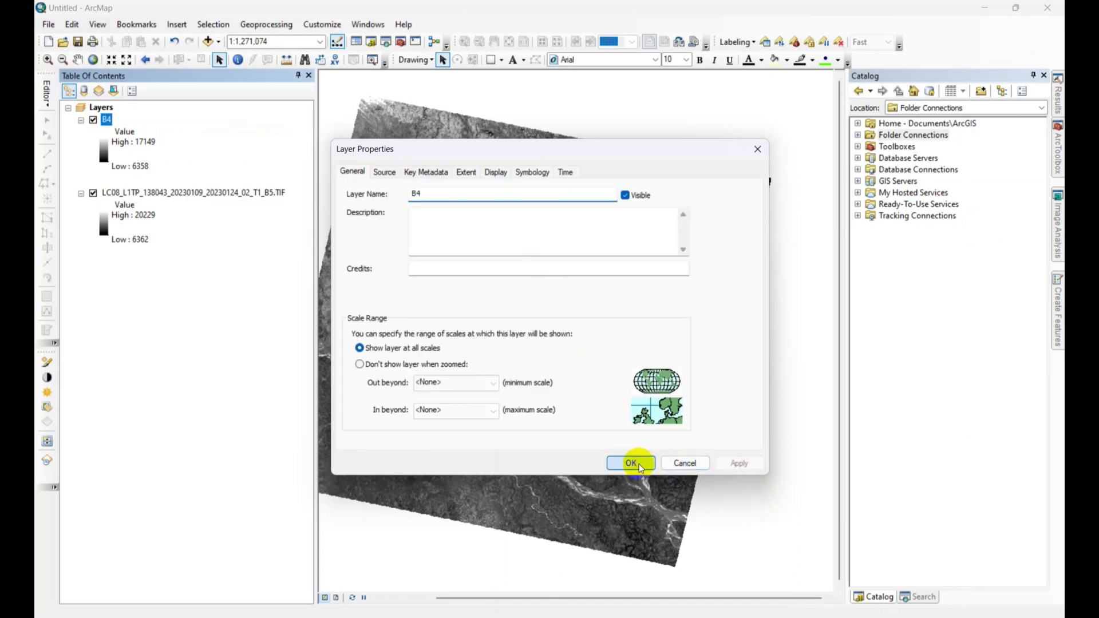
{"action": "left_click", "coordinate": [647, 464]}
Step: Rename the band 5 layer to B5 in its Layer Properties
{"action": "right_click", "coordinate": [135, 191]}
{"action": "left_click", "coordinate": [184, 394]}
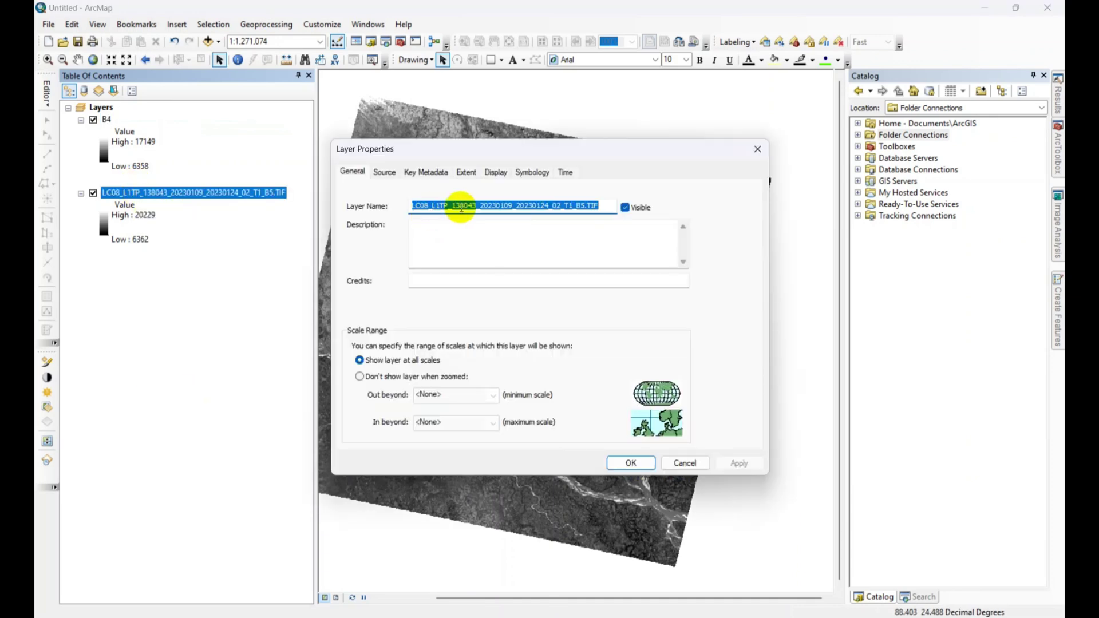
{"action": "type", "text": "B5"}
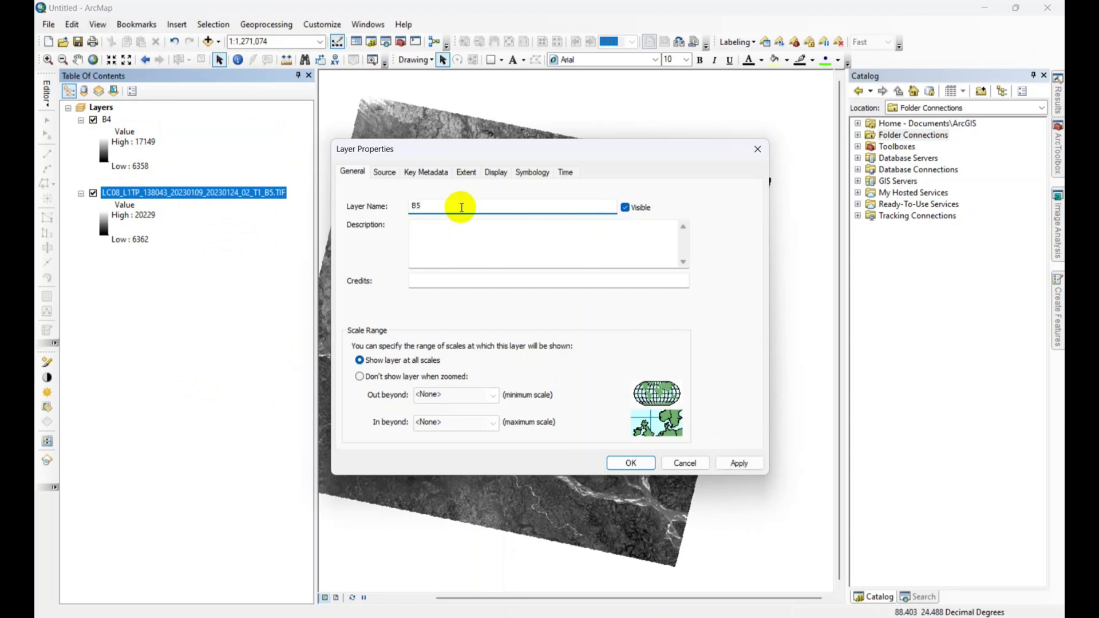
{"action": "left_click", "coordinate": [737, 459]}
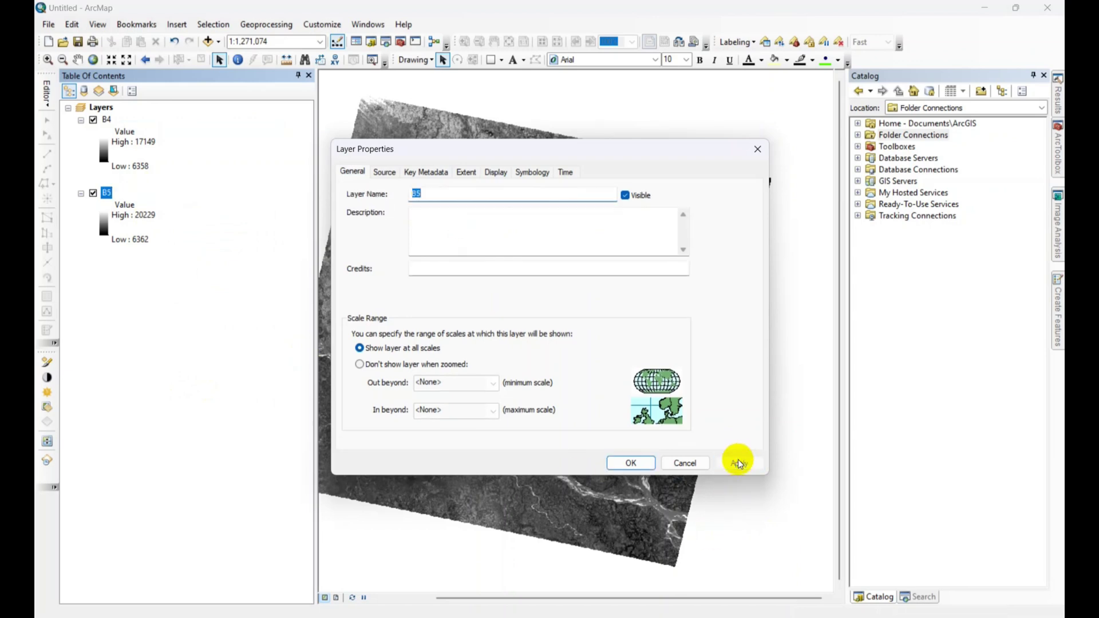
{"action": "left_click", "coordinate": [630, 463]}
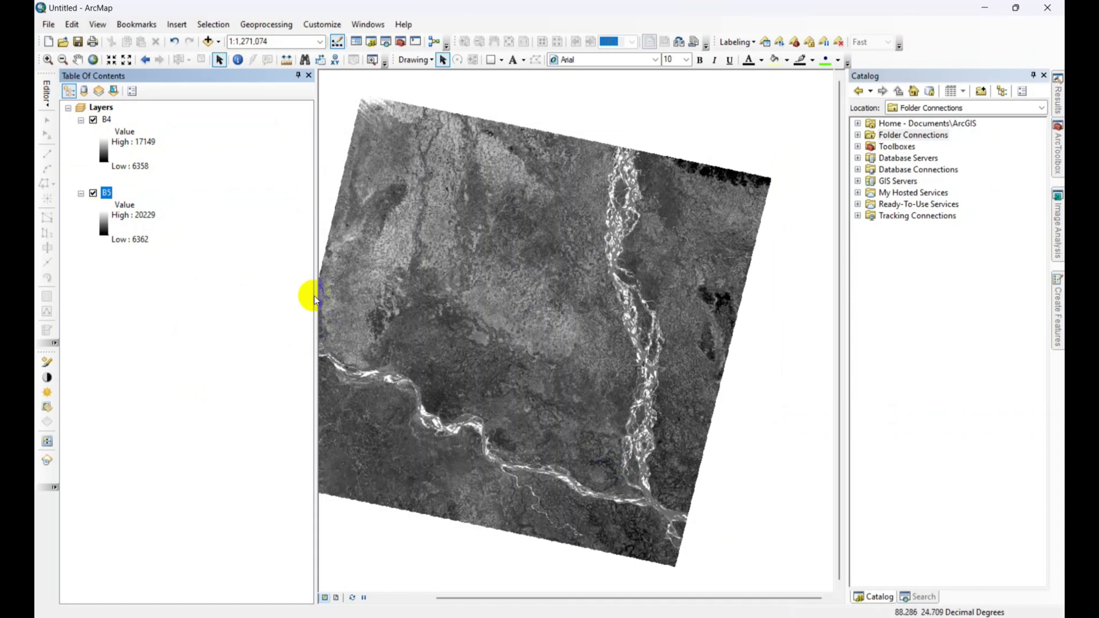
Step: Narrow the Table Of Contents and select Raster Calculator under Spatial Analyst Tools > Map Algebra in ArcToolbox
{"action": "left_click_drag", "start_coordinate": [316, 295], "coordinate": [200, 264]}
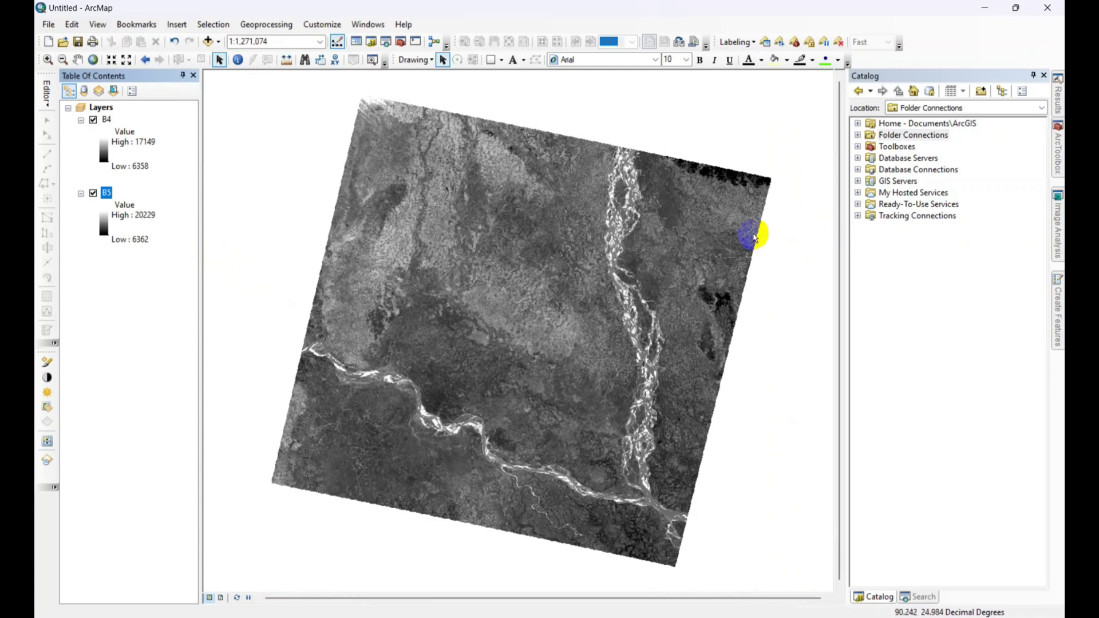
{"action": "left_click", "coordinate": [1059, 157]}
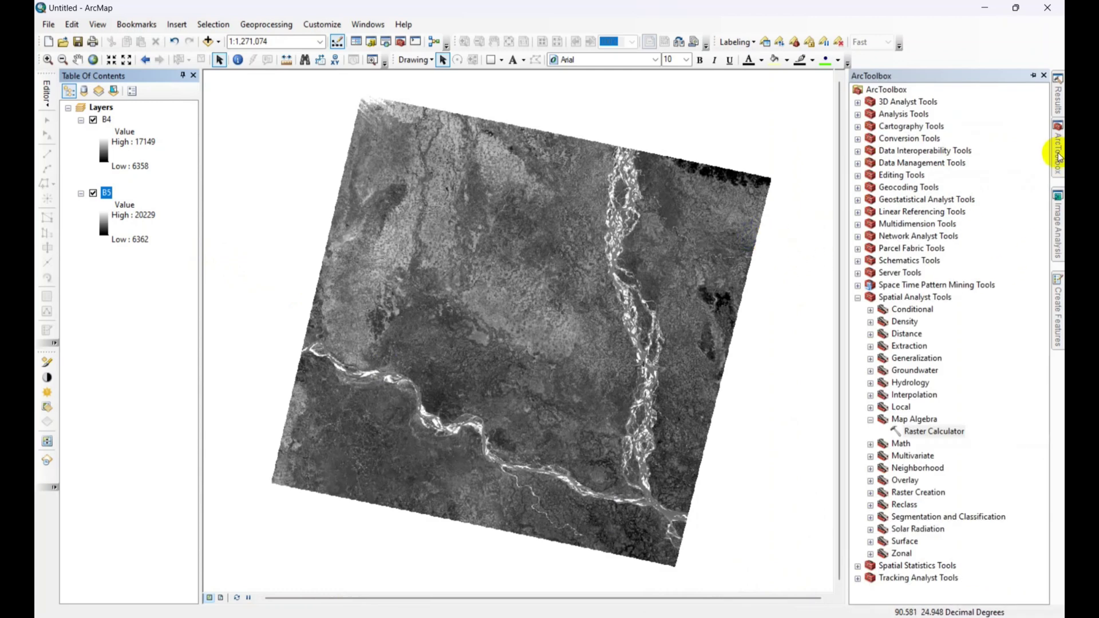
{"action": "left_click", "coordinate": [857, 297]}
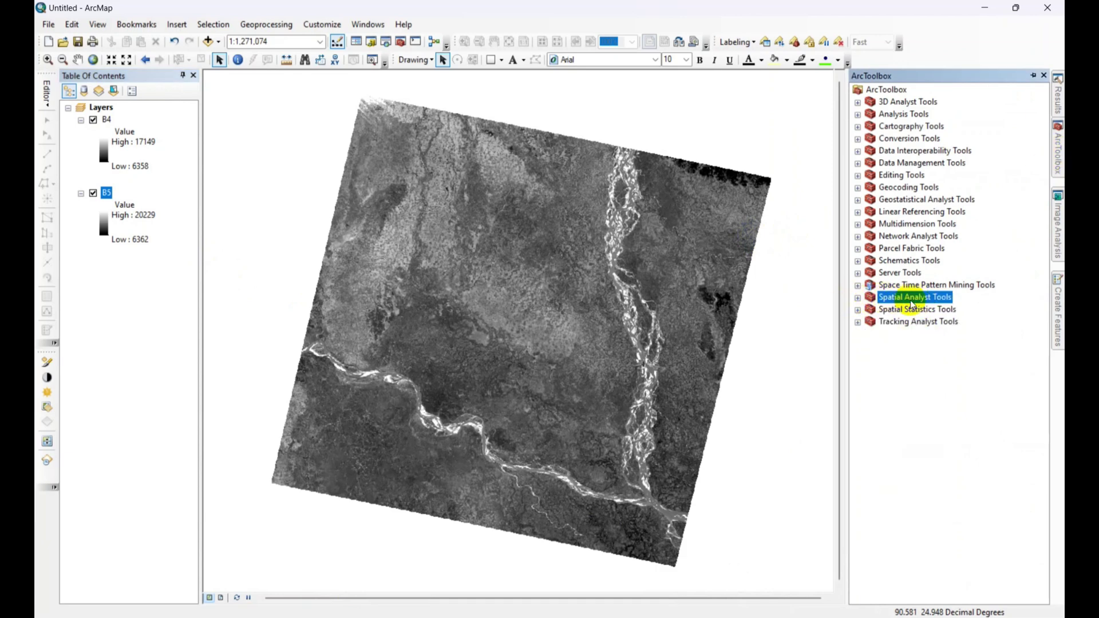
{"action": "double_click", "coordinate": [930, 303]}
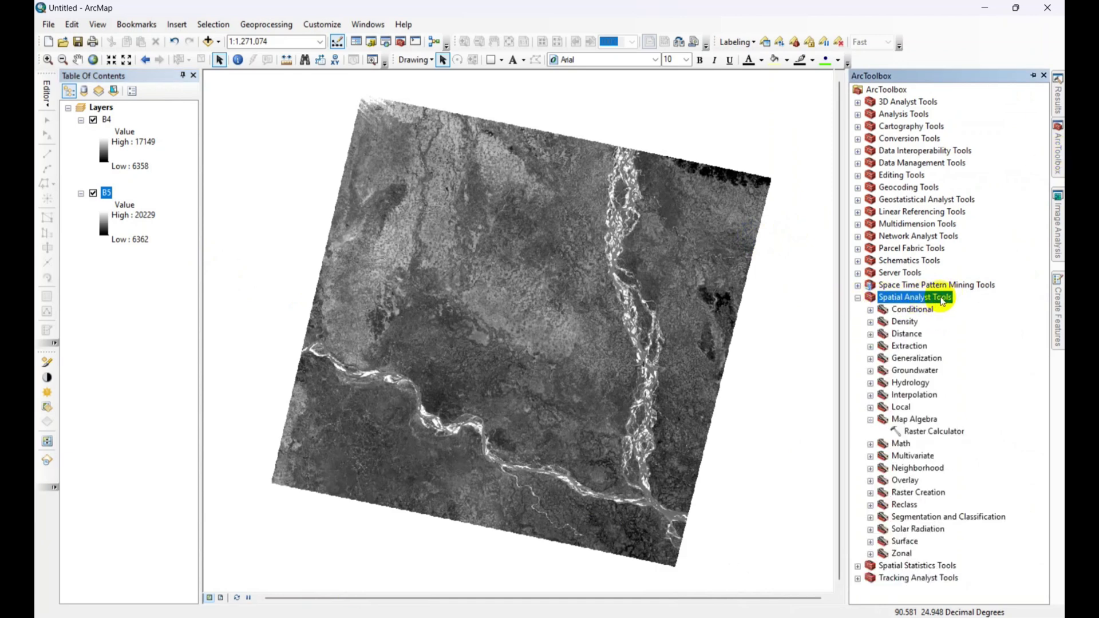
{"action": "left_click", "coordinate": [935, 436]}
Step: Launch Raster Calculator, reposition its window and hide the help panel
{"action": "double_click", "coordinate": [934, 435]}
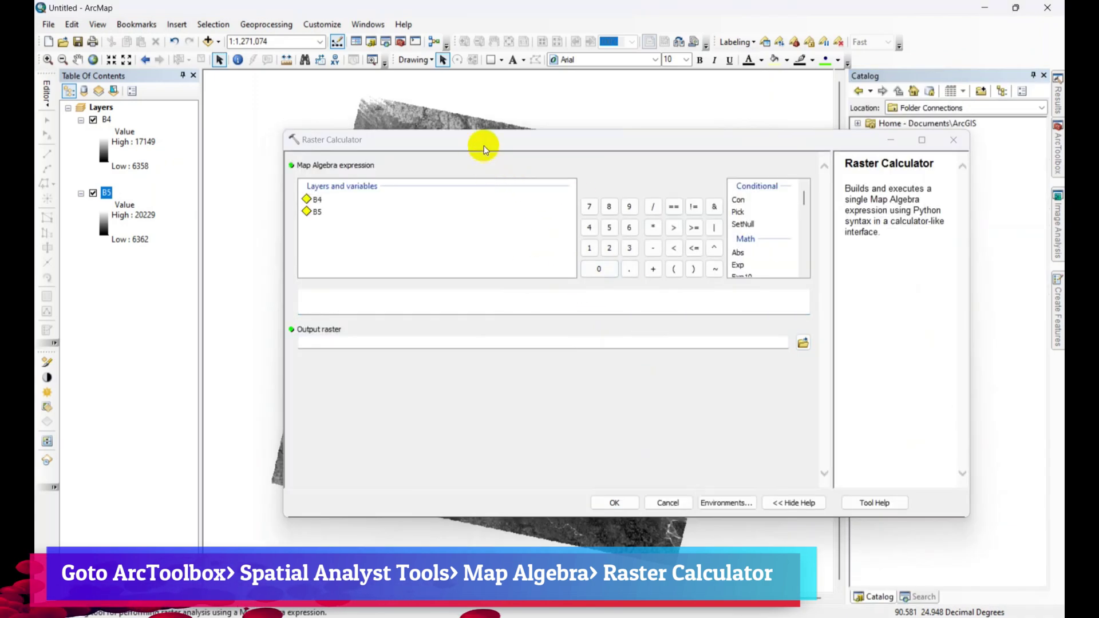
{"action": "left_click_drag", "start_coordinate": [484, 145], "coordinate": [379, 120]}
{"action": "left_click", "coordinate": [689, 477]}
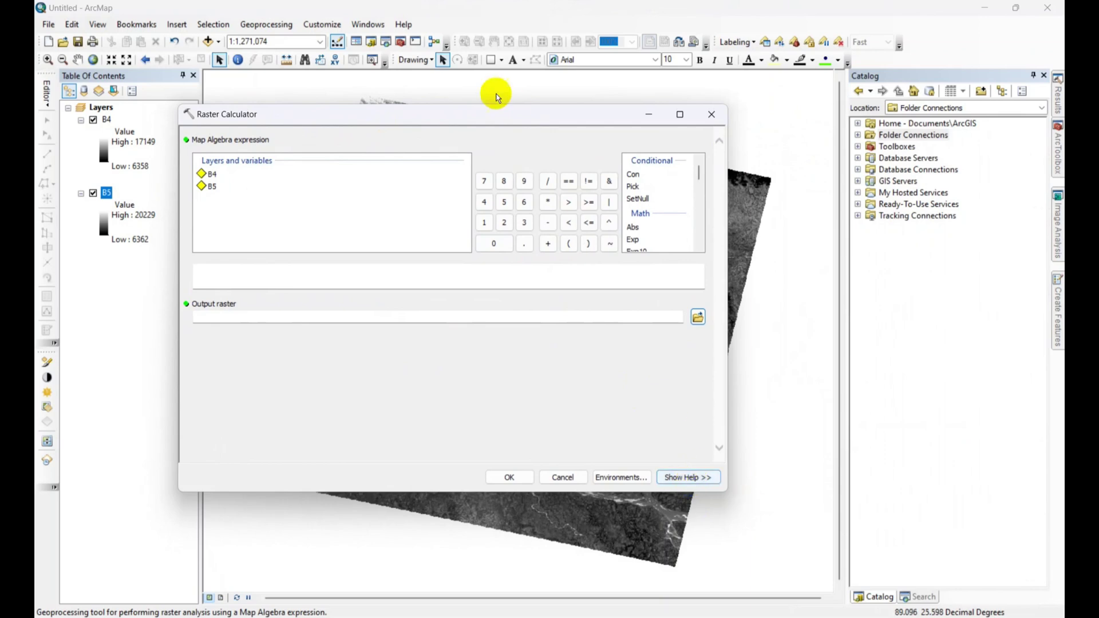
{"action": "left_click_drag", "start_coordinate": [372, 117], "coordinate": [418, 122]}
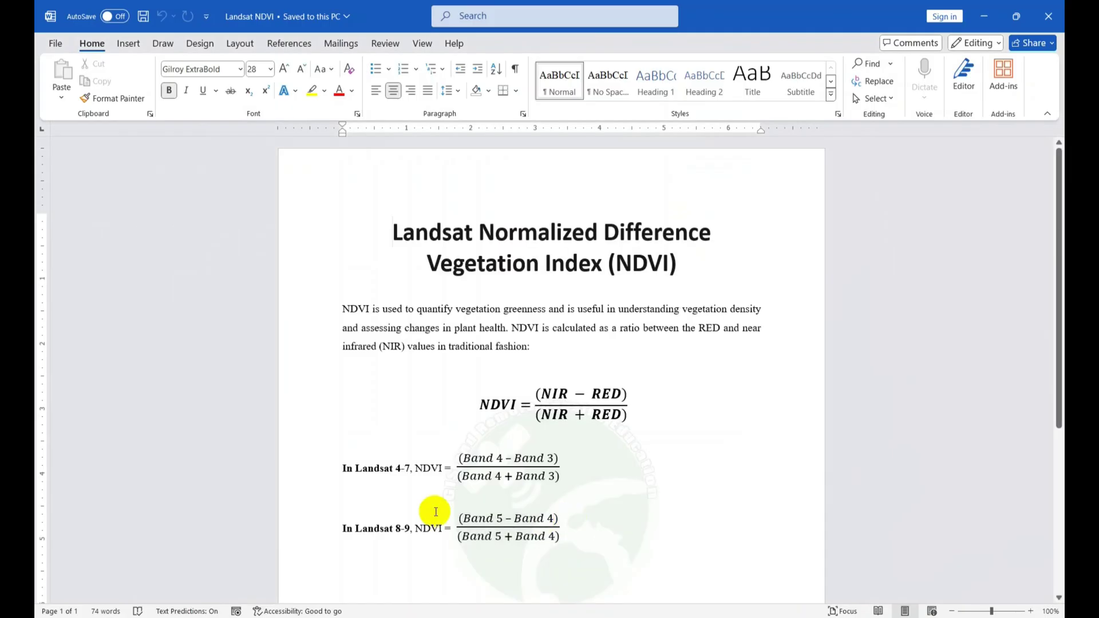
Step: Highlight the Landsat 8-9 NDVI equation in Word, then minimize Word to return to ArcMap
{"action": "scroll", "coordinate": [435, 512], "scroll_direction": "down", "scroll_amount": 2}
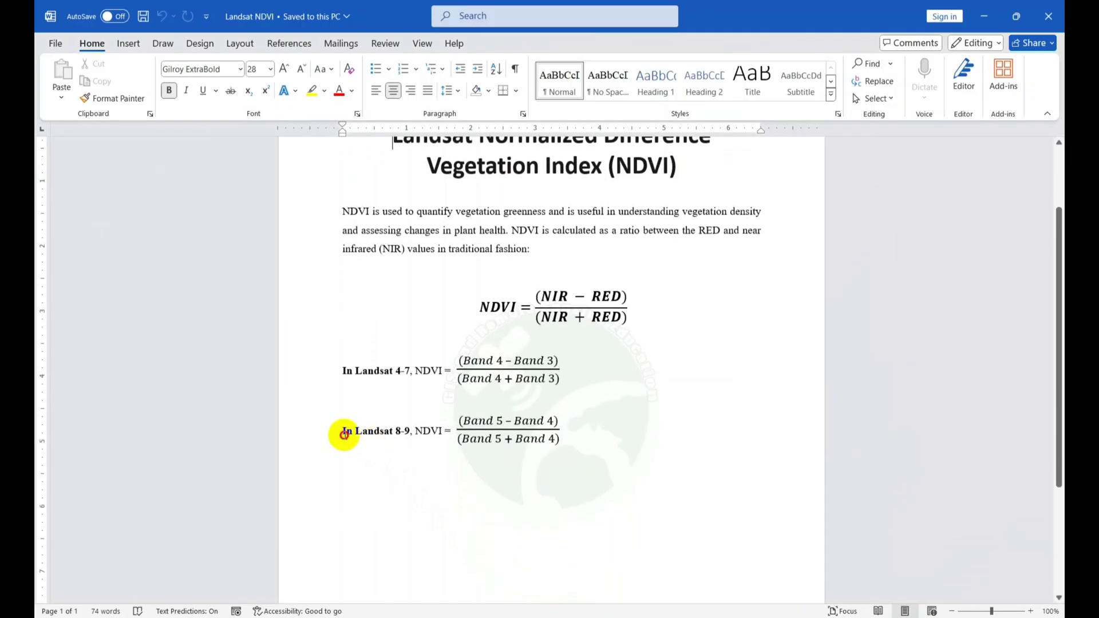
{"action": "left_click_drag", "start_coordinate": [347, 434], "coordinate": [459, 424]}
{"action": "left_click_drag", "start_coordinate": [544, 424], "coordinate": [462, 452]}
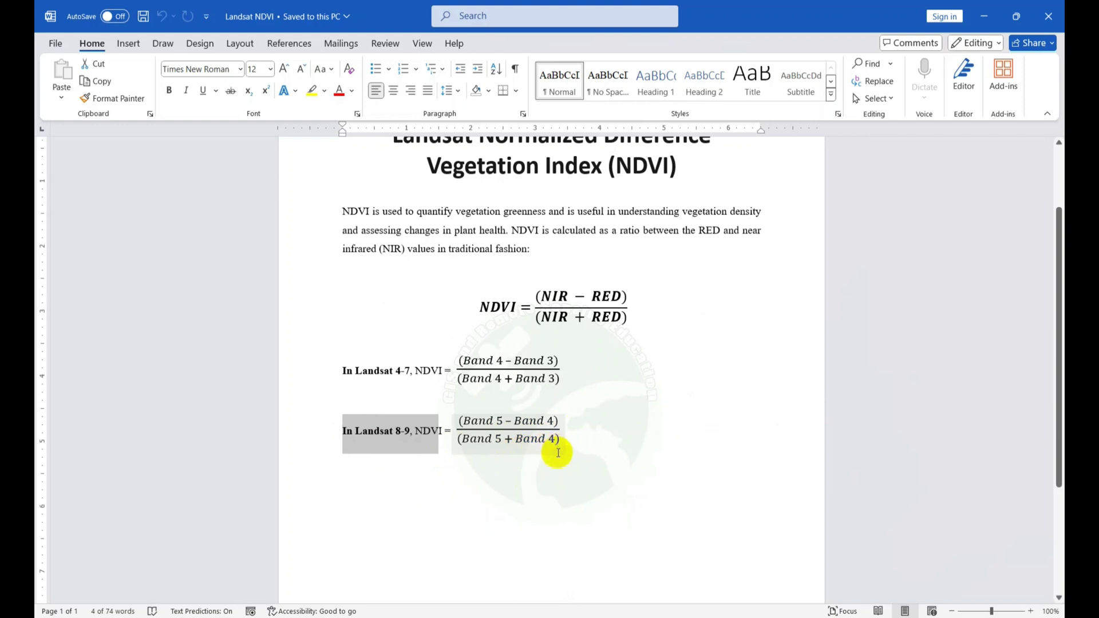
{"action": "left_click", "coordinate": [991, 23]}
{"action": "left_click", "coordinate": [303, 274]}
Step: Compose Float("B5" - "B4") / Float("B5" + "B4") using the Float function, layer list and operator buttons
{"action": "scroll", "coordinate": [712, 197], "scroll_direction": "down", "scroll_amount": 2}
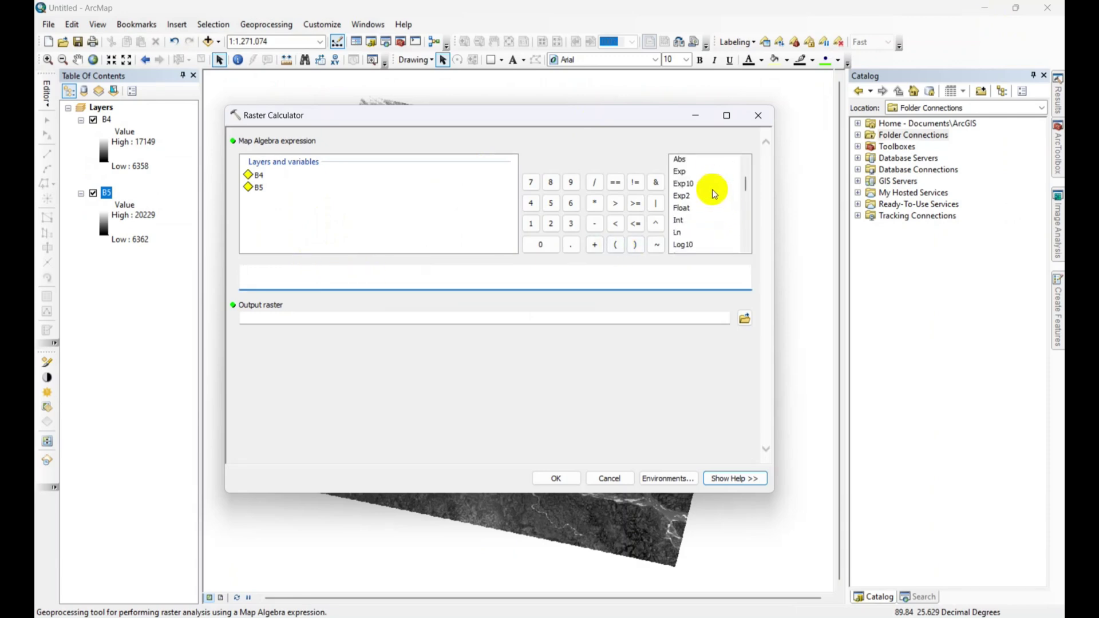
{"action": "double_click", "coordinate": [681, 208]}
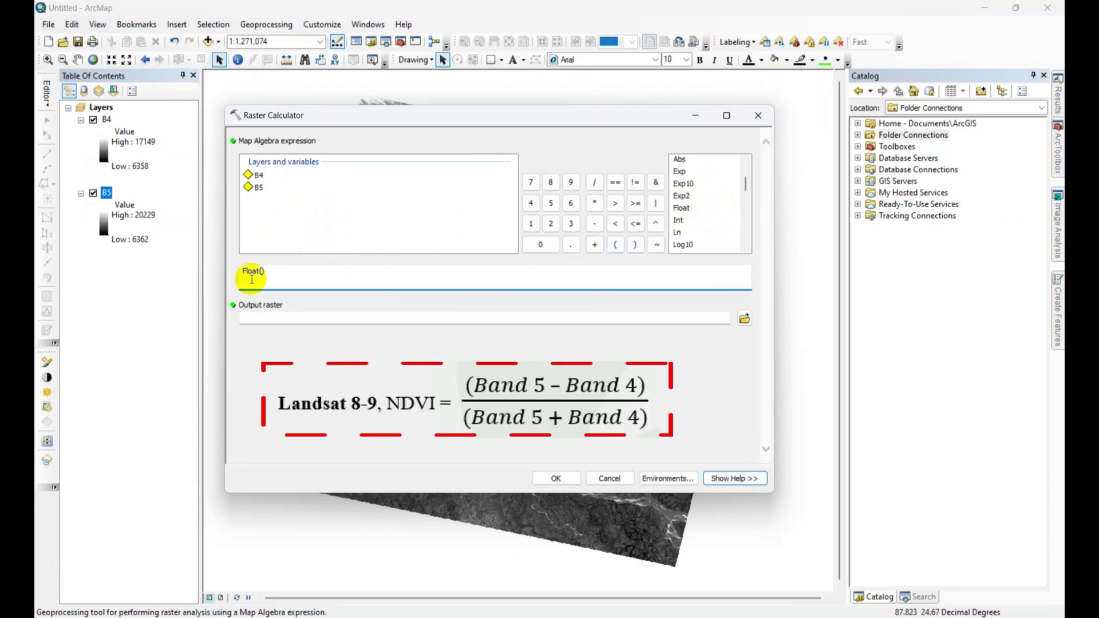
{"action": "double_click", "coordinate": [257, 187]}
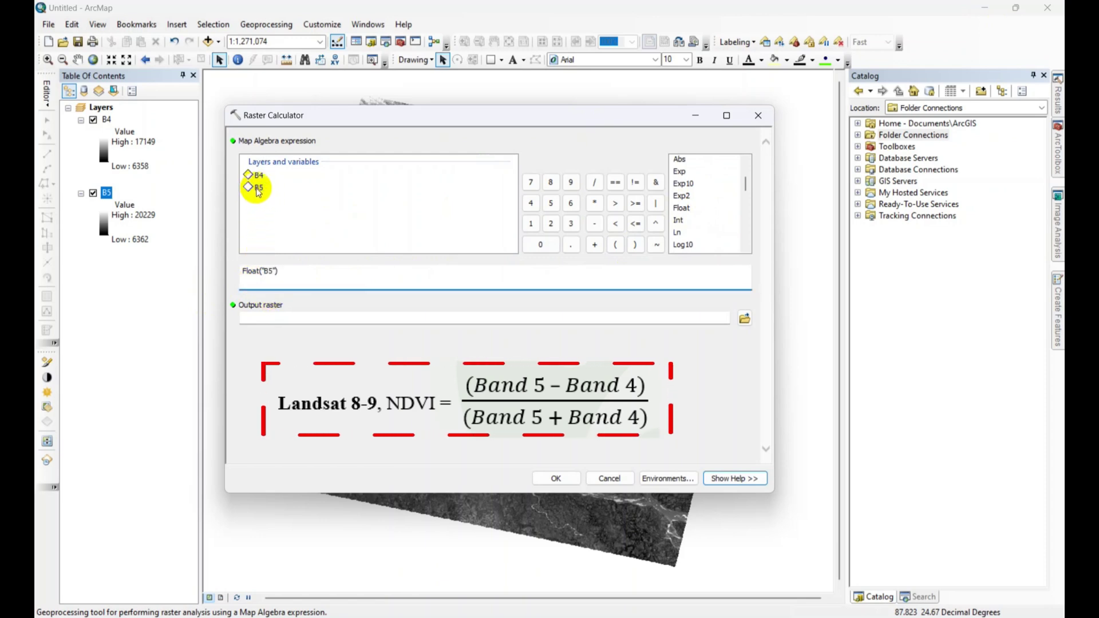
{"action": "left_click", "coordinate": [596, 224]}
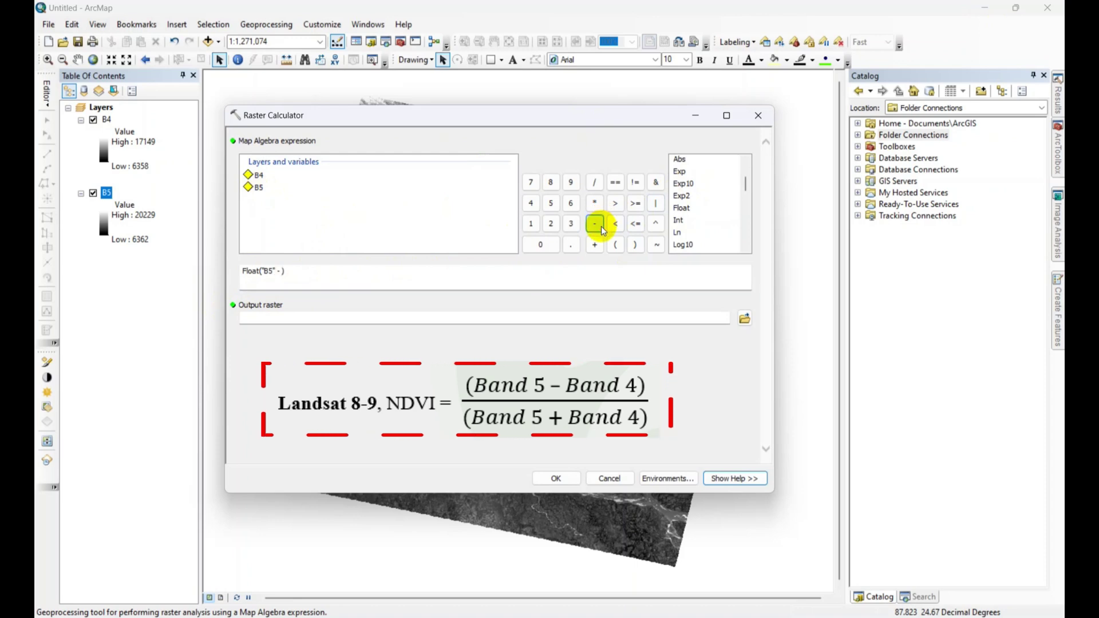
{"action": "double_click", "coordinate": [256, 175]}
{"action": "left_click", "coordinate": [312, 273]}
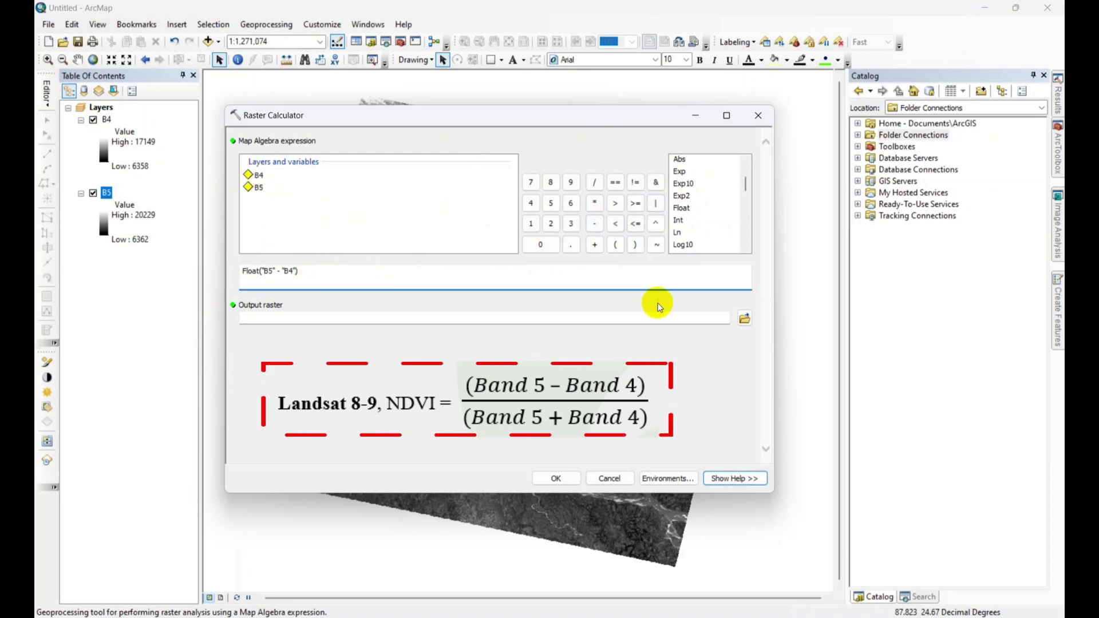
{"action": "left_click", "coordinate": [597, 186]}
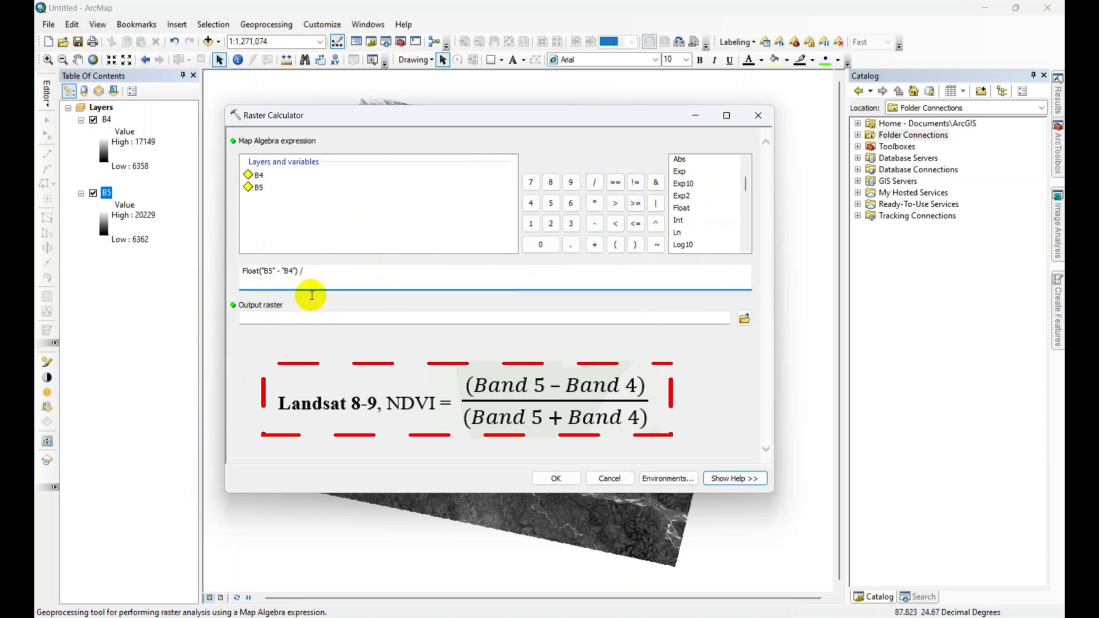
{"action": "double_click", "coordinate": [683, 209]}
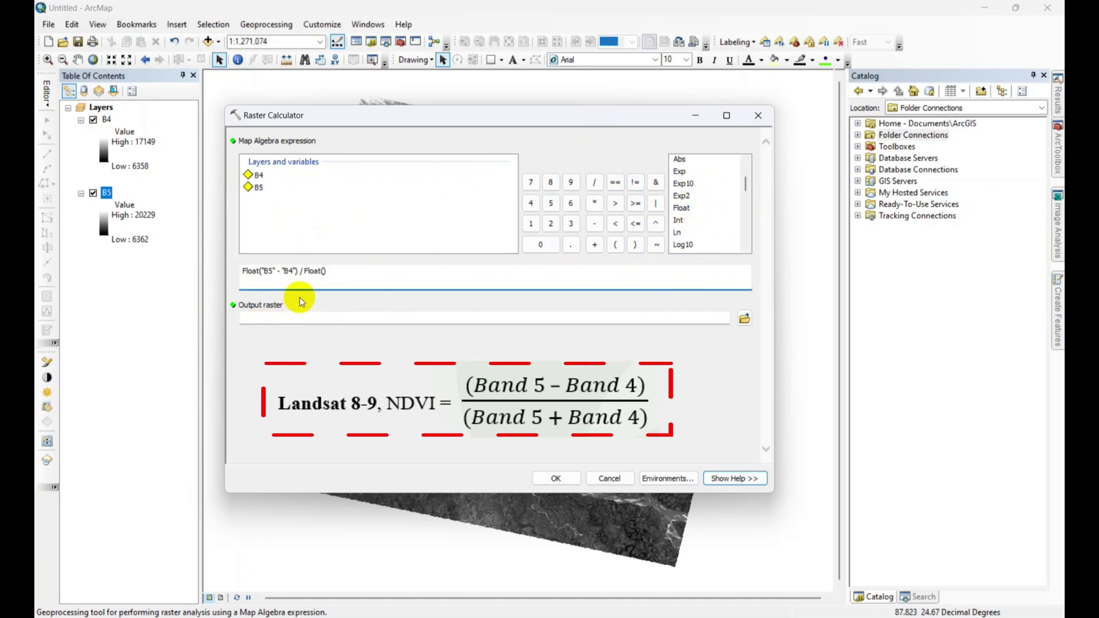
{"action": "double_click", "coordinate": [256, 187]}
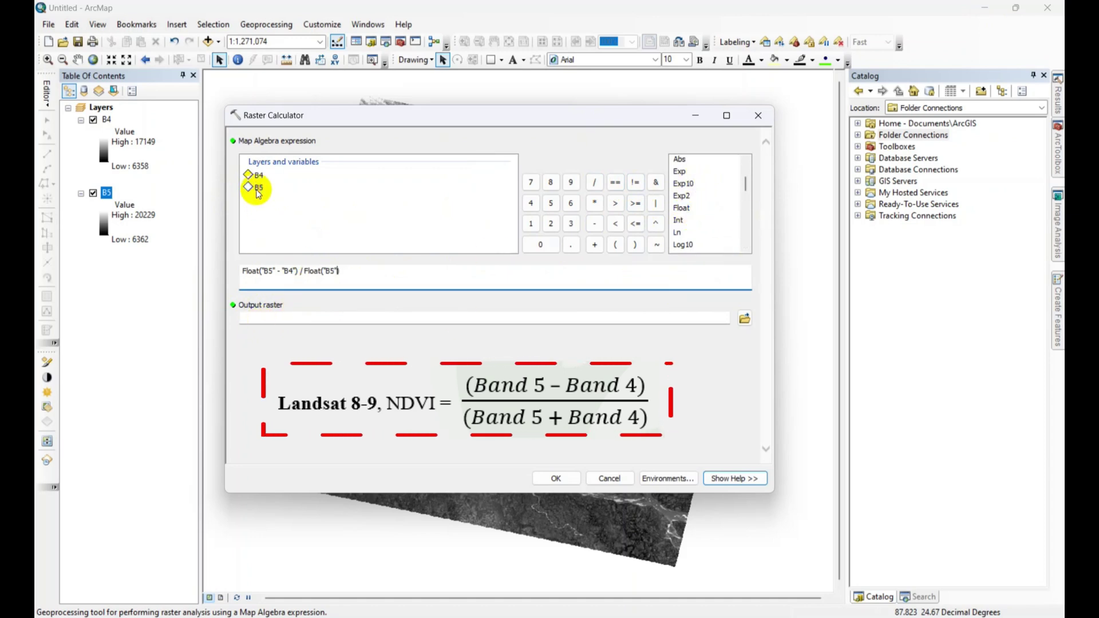
{"action": "left_click", "coordinate": [595, 245]}
{"action": "double_click", "coordinate": [256, 175]}
Step: Name the output raster NDVI1 and run the calculation to add the NDVI layer
{"action": "left_click", "coordinate": [301, 318]}
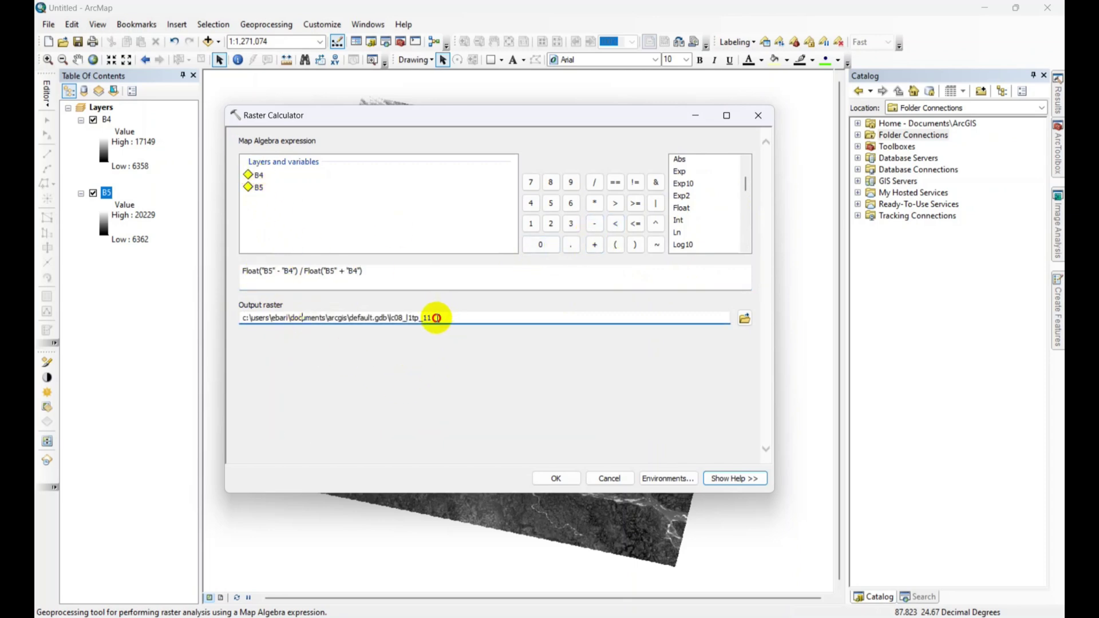
{"action": "left_click_drag", "start_coordinate": [434, 318], "coordinate": [390, 324]}
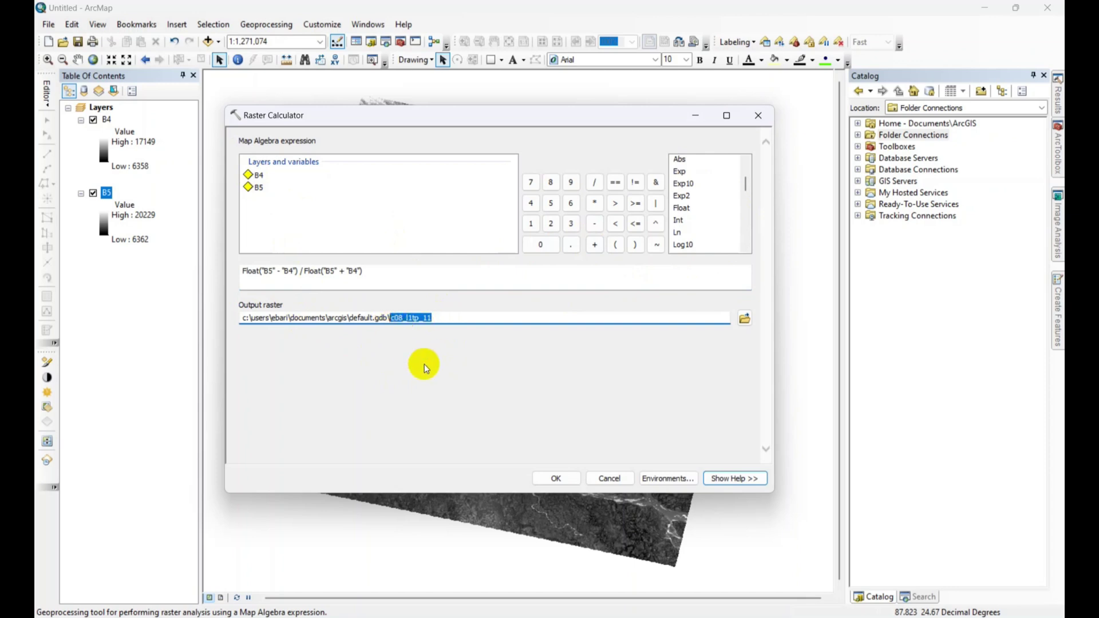
{"action": "type", "text": "NDVI1"}
{"action": "key", "text": "Tab"}
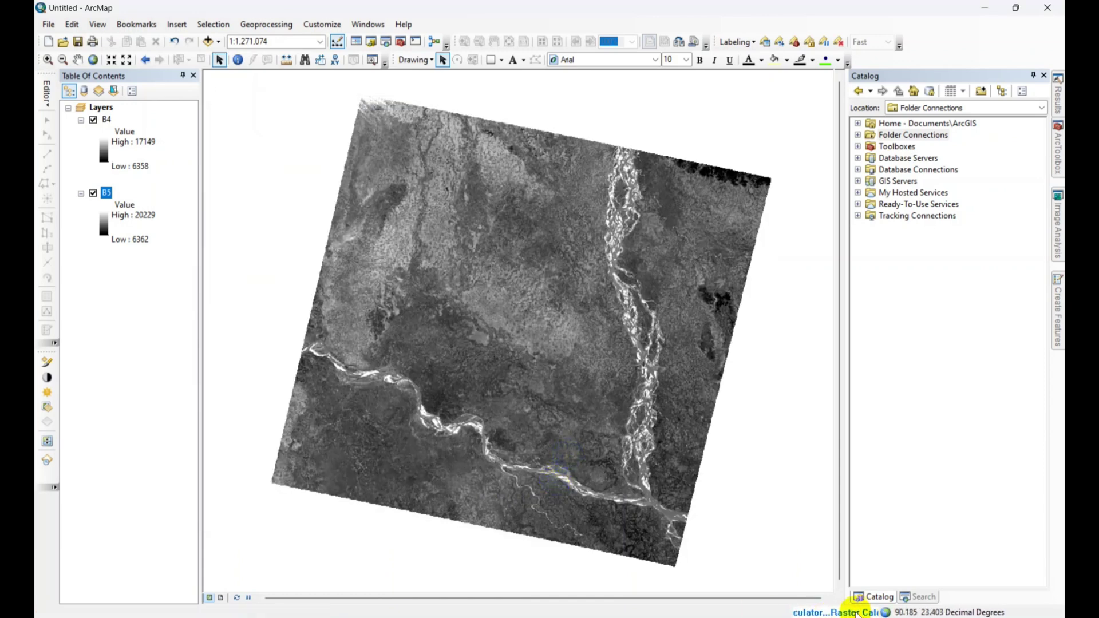
{"action": "left_click", "coordinate": [649, 377]}
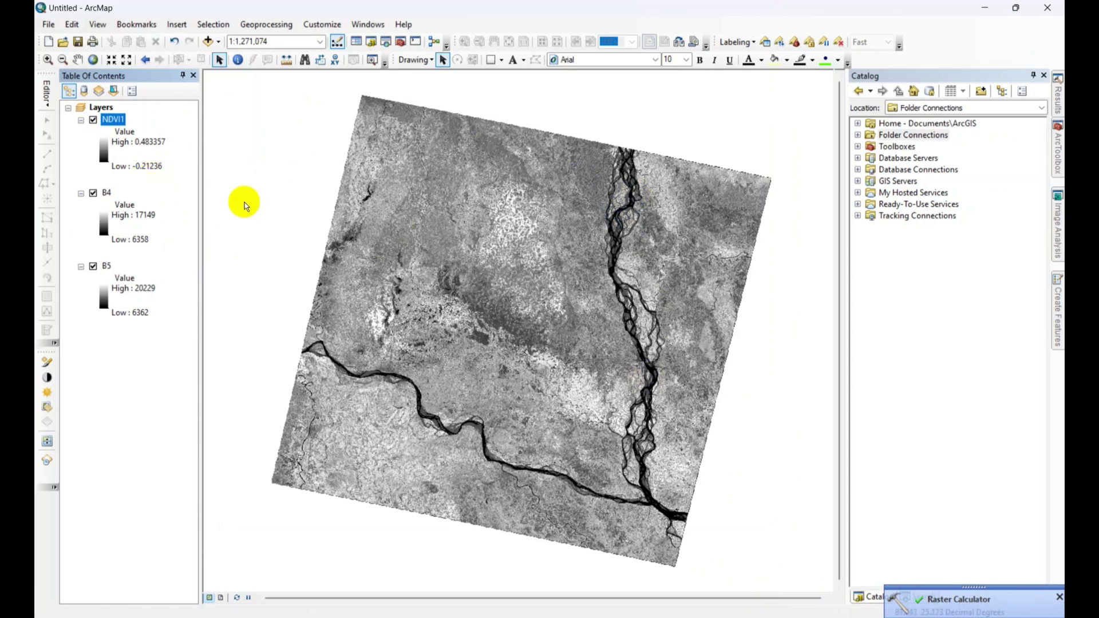
Step: Pick the rainbow colour ramp for NDVI1 and tick Invert
{"action": "left_click", "coordinate": [106, 158]}
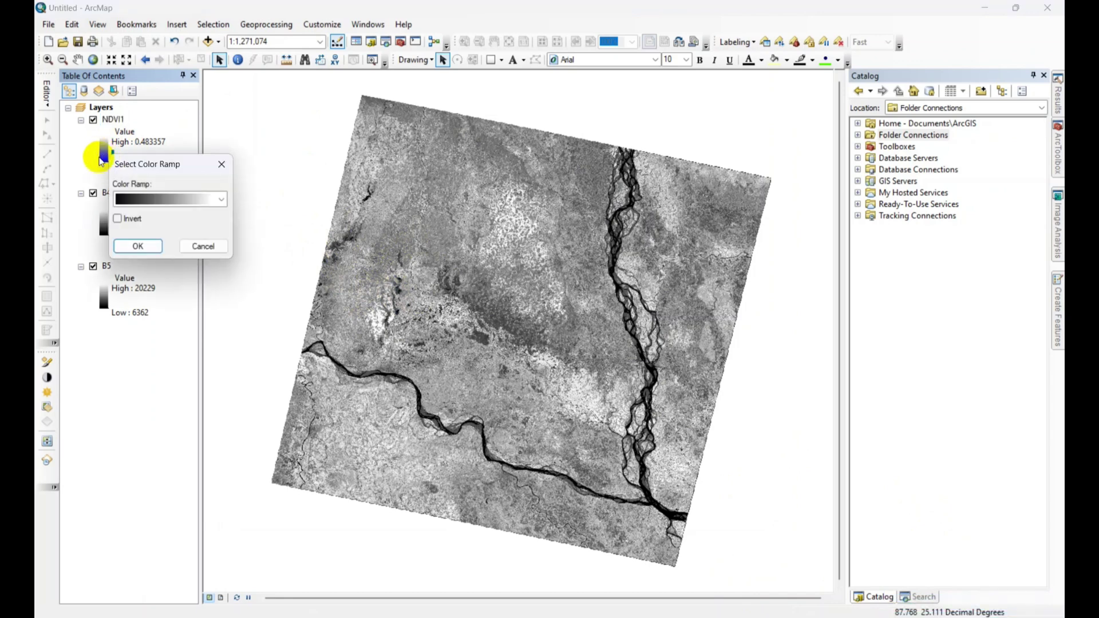
{"action": "left_click", "coordinate": [223, 201]}
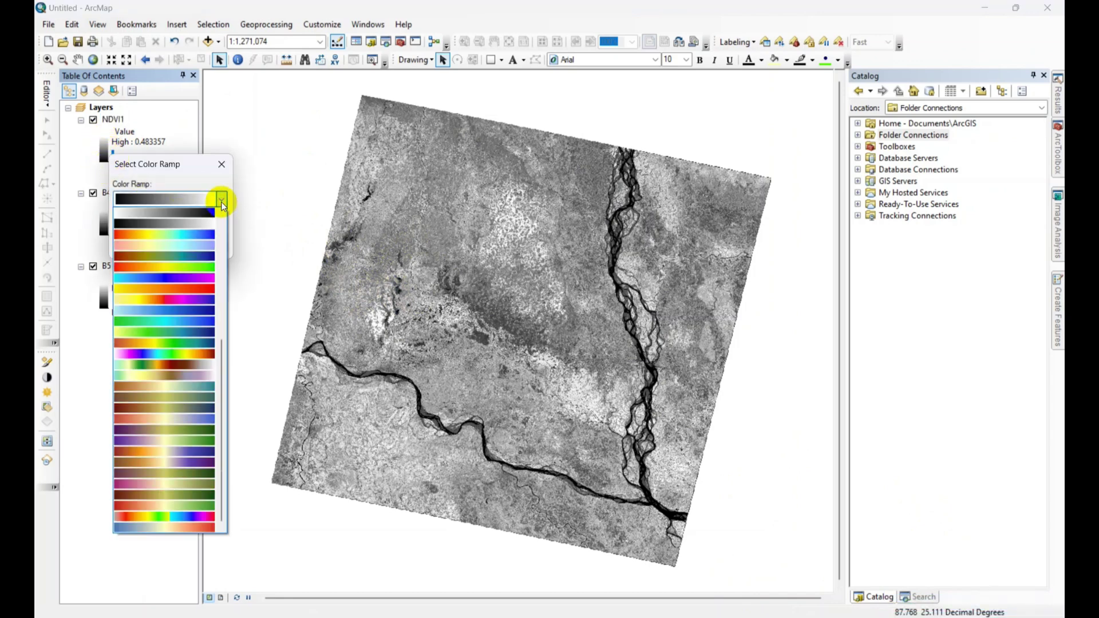
{"action": "left_click", "coordinate": [194, 236]}
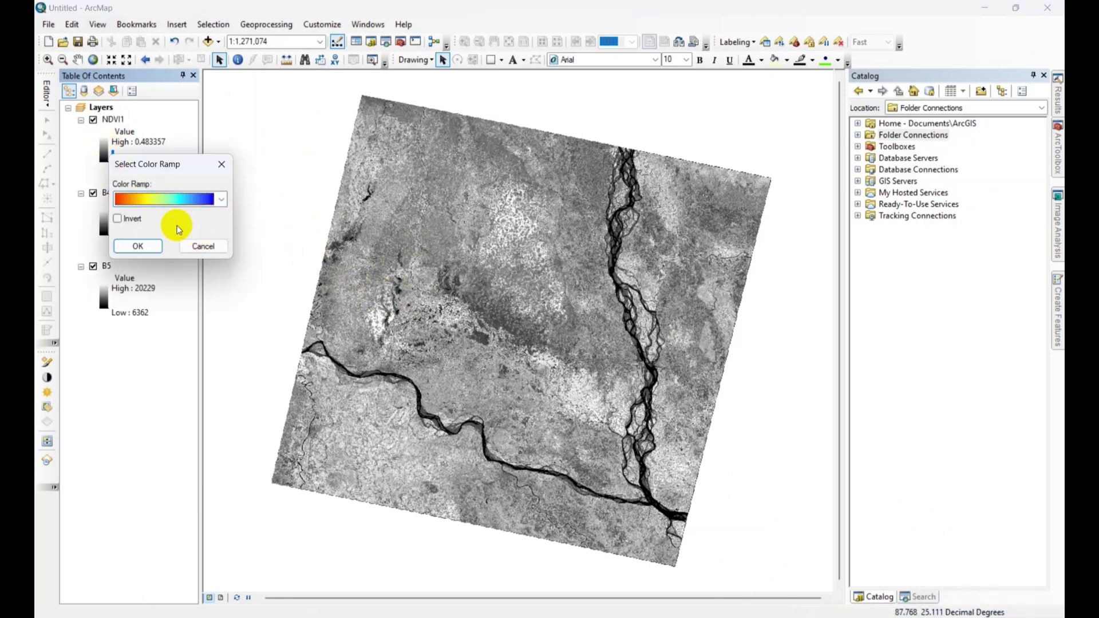
{"action": "left_click", "coordinate": [125, 220]}
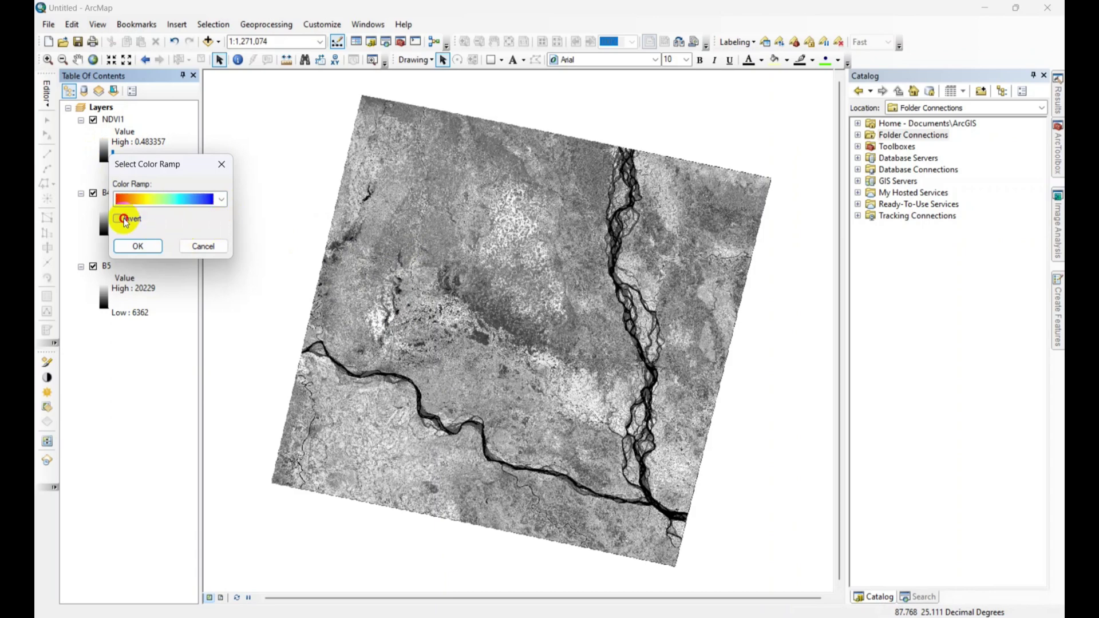
Step: Apply the inverted rainbow ramp to NDVI1 and uncheck the B5 and B4 layers
{"action": "left_click", "coordinate": [138, 254]}
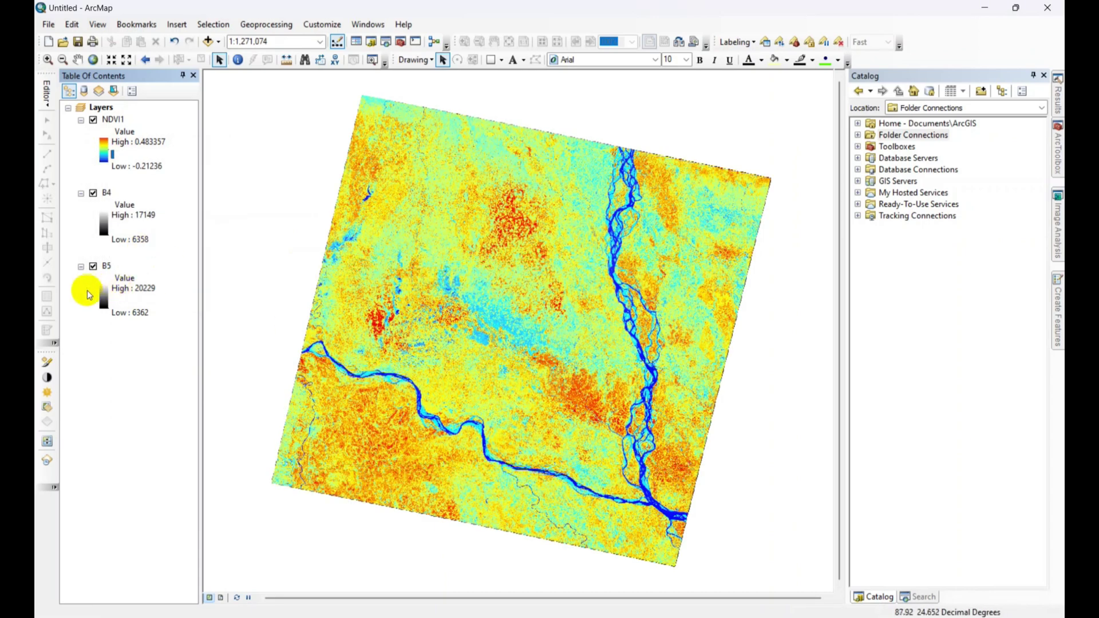
{"action": "left_click", "coordinate": [93, 266]}
{"action": "left_click", "coordinate": [93, 193]}
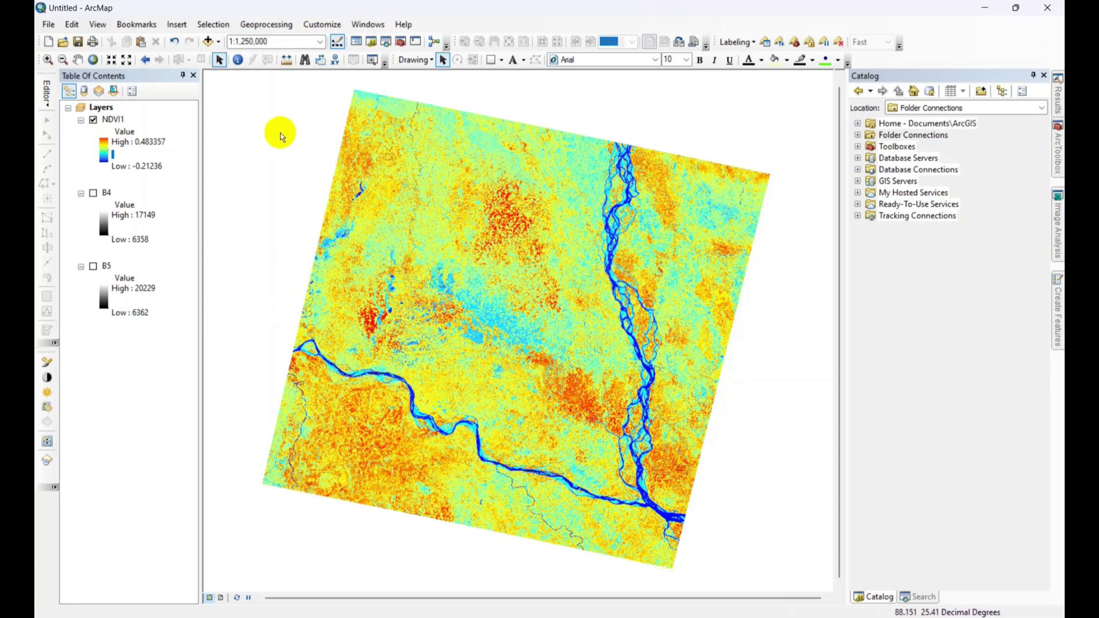
Step: Add Rajshahi.shp from the AOI folder to the map and switch the side panel to Search
{"action": "left_click", "coordinate": [208, 43]}
{"action": "double_click", "coordinate": [403, 246]}
{"action": "left_click", "coordinate": [418, 248]}
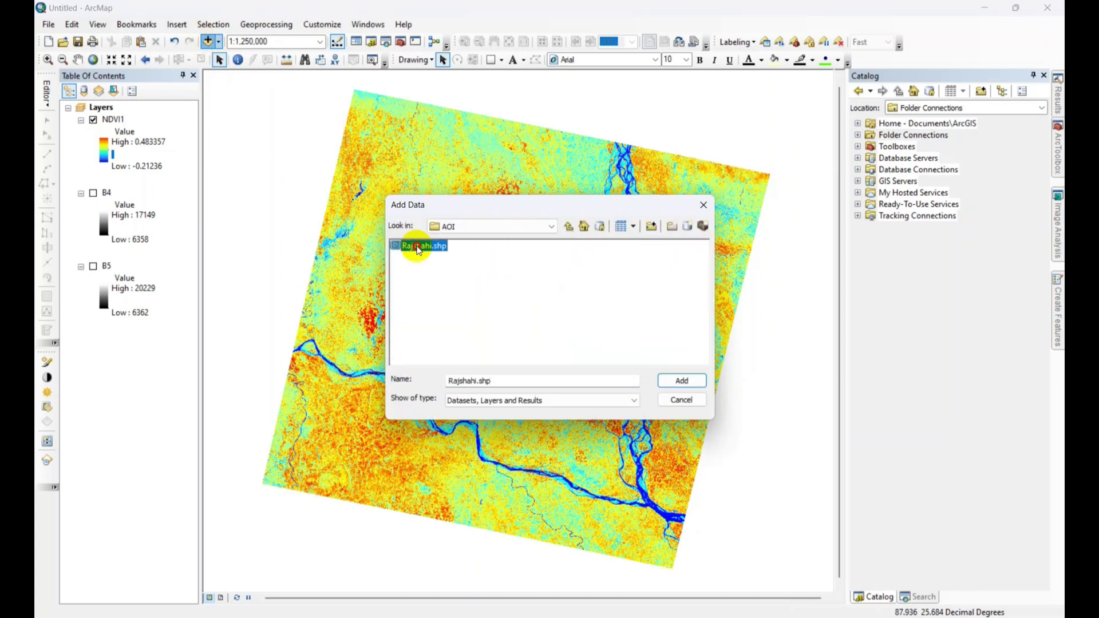
{"action": "left_click", "coordinate": [687, 381]}
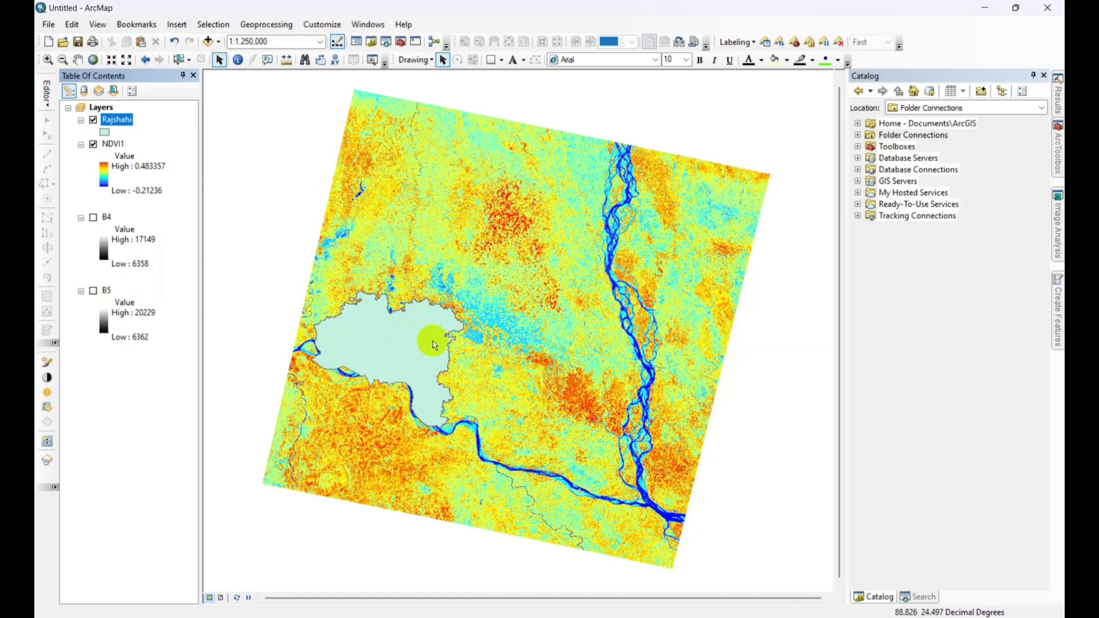
{"action": "left_click", "coordinate": [920, 597]}
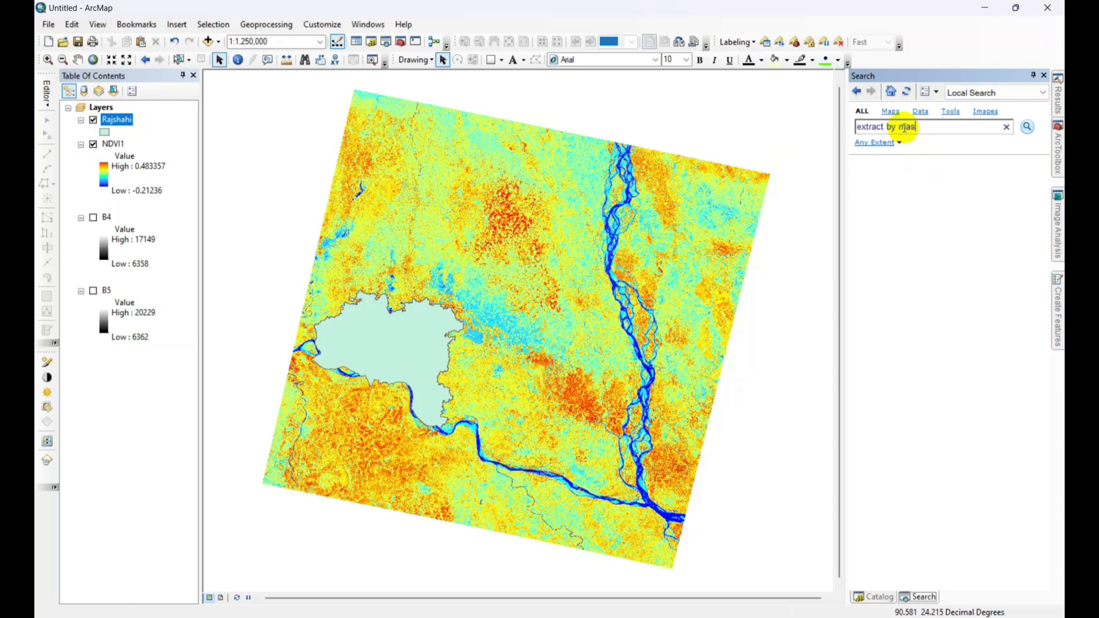
Step: Run Extract by Mask on NDVI1 with the Rajshahi mask, saving the output as NDVI_Mask
{"action": "key", "text": "Return"}
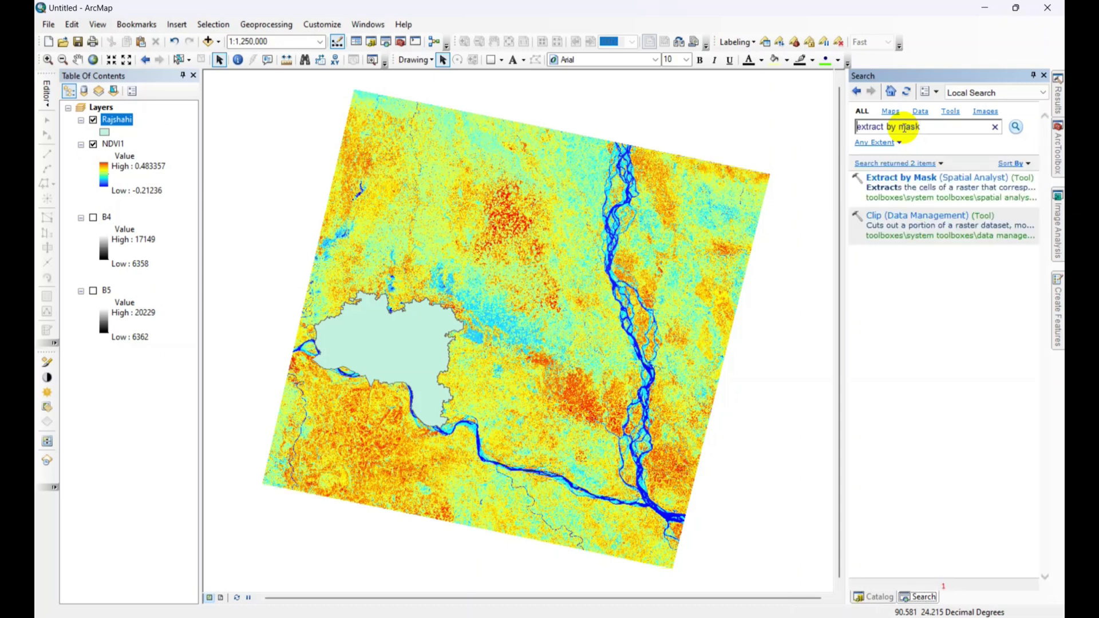
{"action": "left_click", "coordinate": [893, 178]}
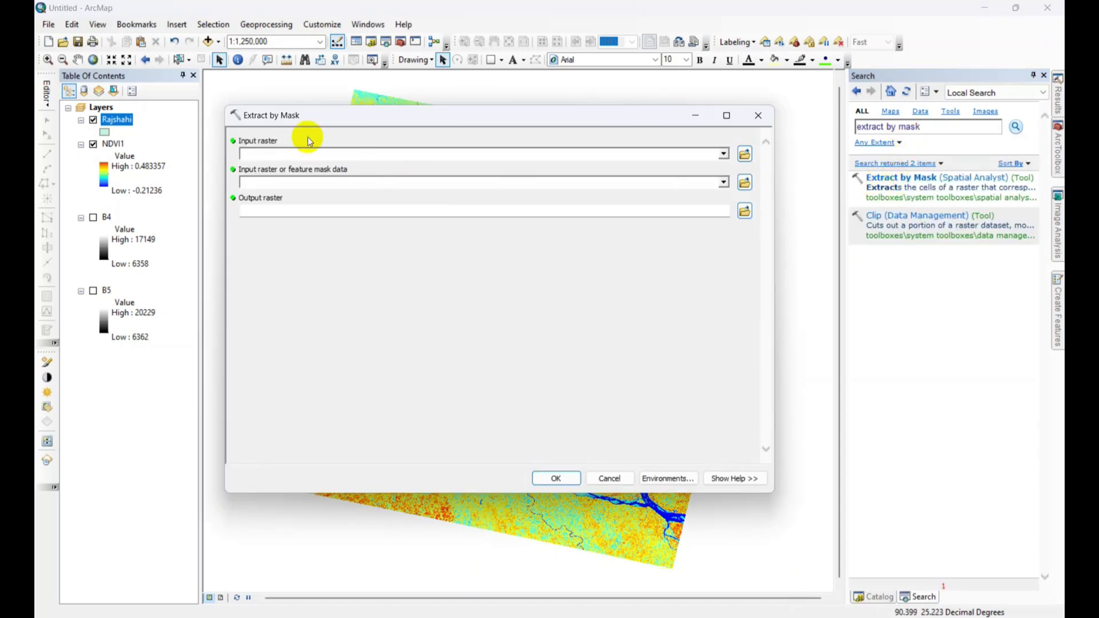
{"action": "left_click_drag", "start_coordinate": [313, 118], "coordinate": [347, 125]}
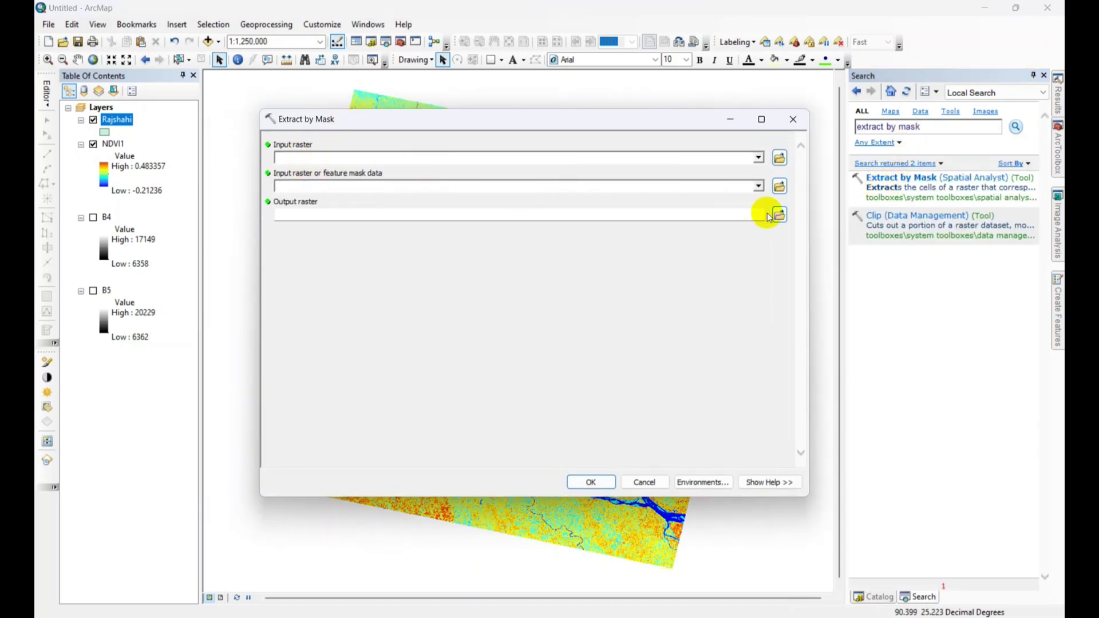
{"action": "left_click", "coordinate": [759, 158]}
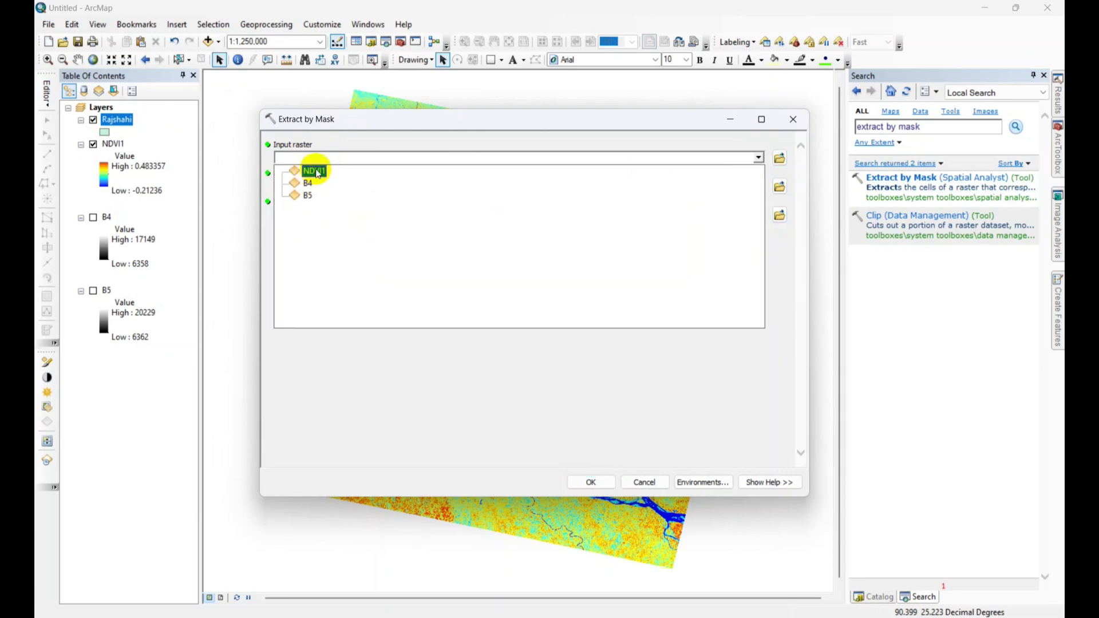
{"action": "left_click", "coordinate": [317, 172]}
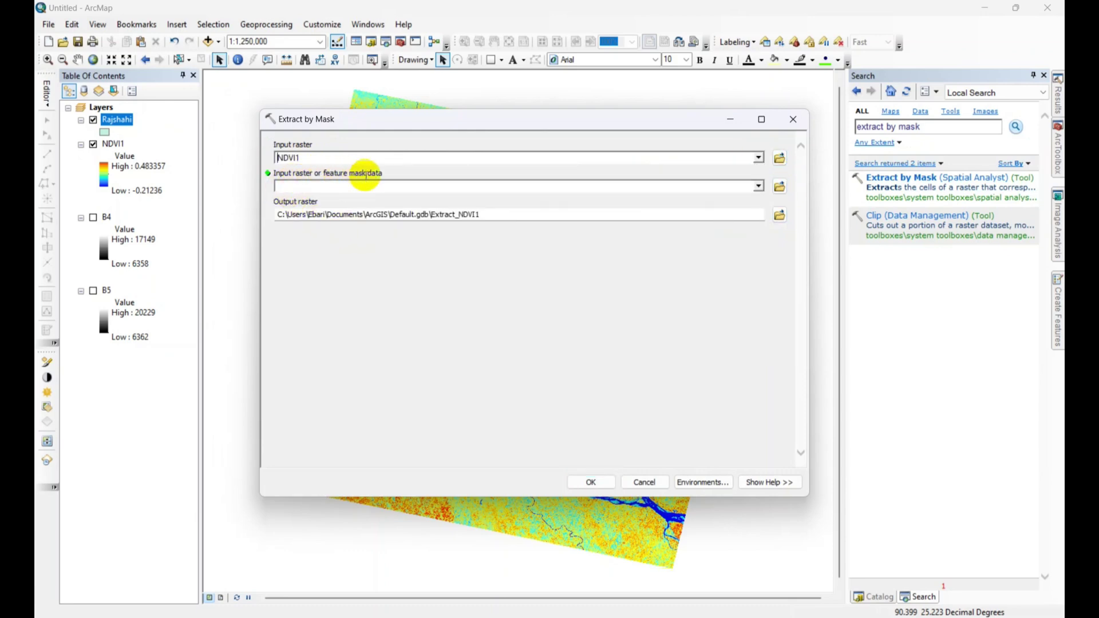
{"action": "left_click", "coordinate": [758, 187]}
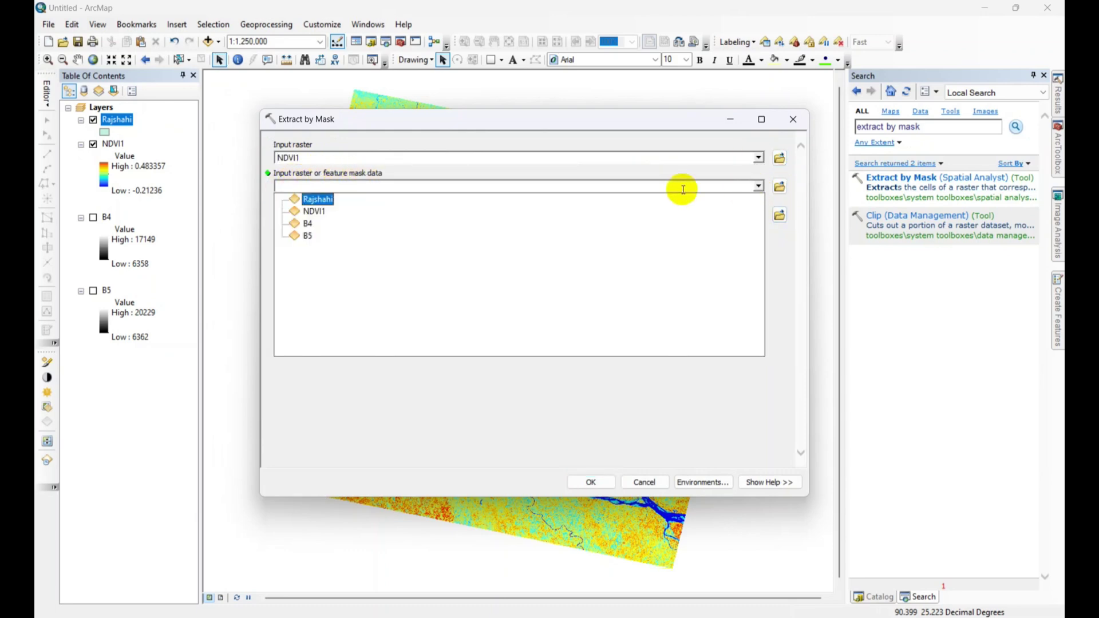
{"action": "left_click", "coordinate": [317, 199]}
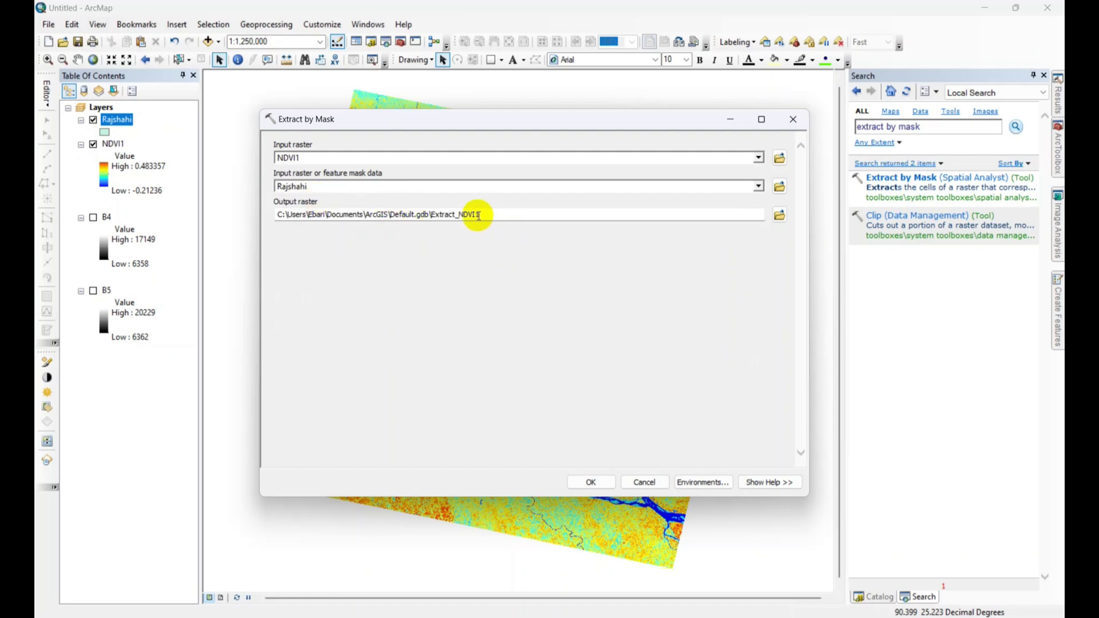
{"action": "left_click", "coordinate": [461, 214]}
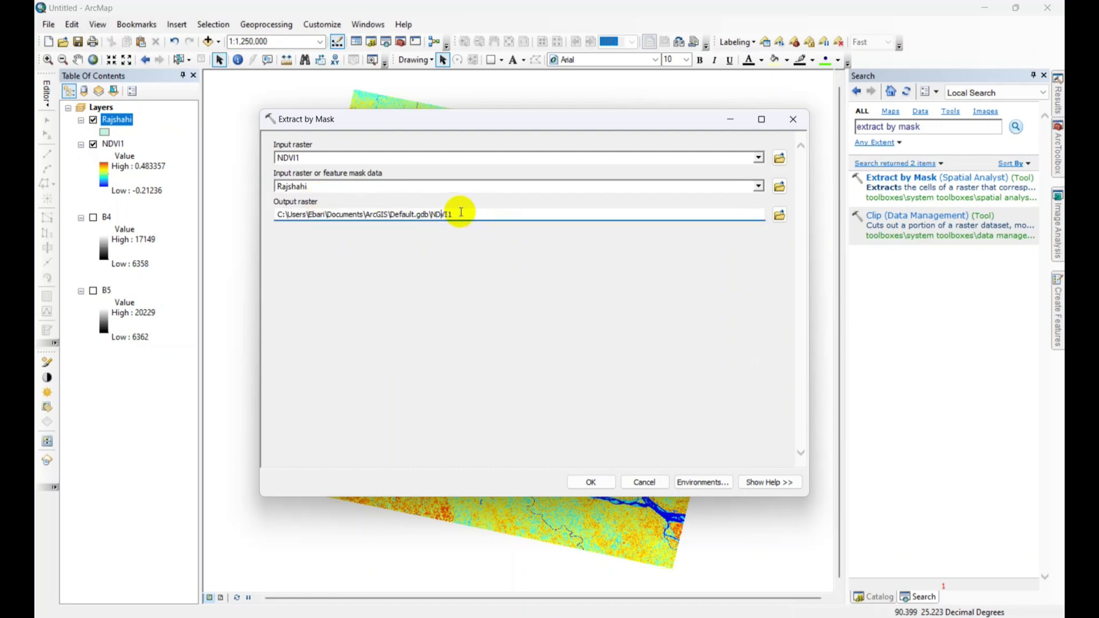
{"action": "key", "text": "BackSpace"}
{"action": "type", "text": "_Mask"}
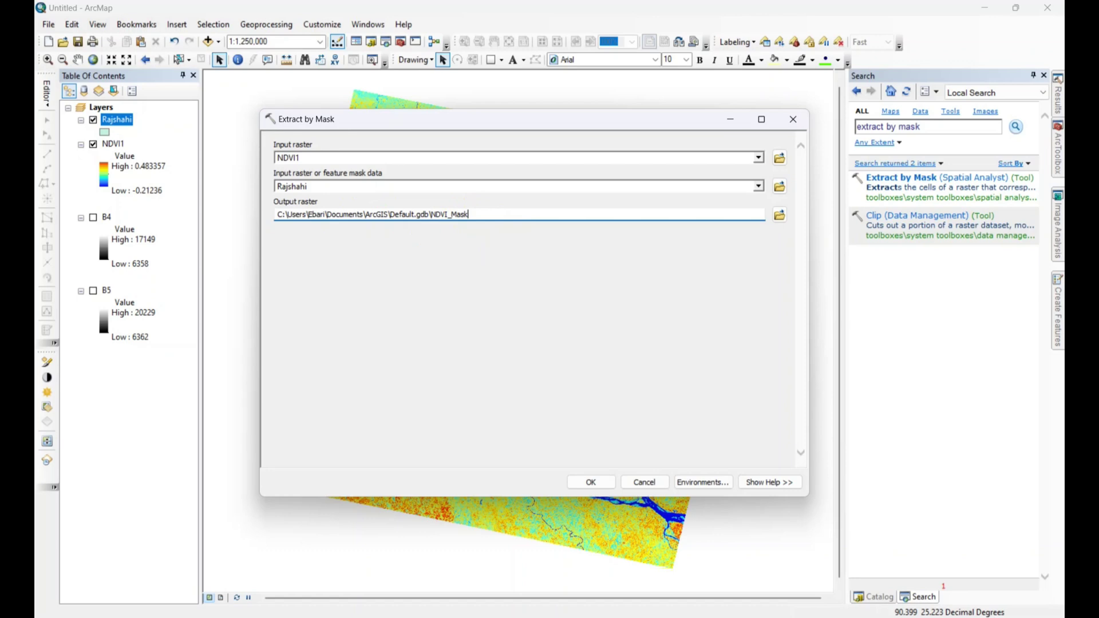
{"action": "left_click", "coordinate": [592, 483]}
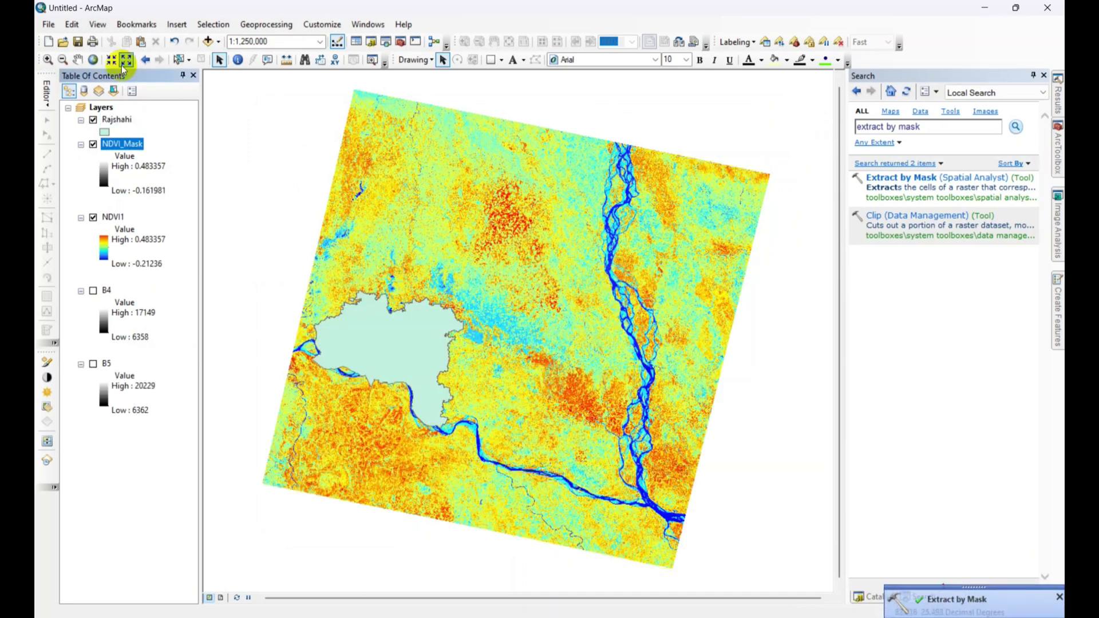
Step: Hide the NDVI1 and Rajshahi layers and zoom the map to NDVI_Mask
{"action": "left_click", "coordinate": [93, 217]}
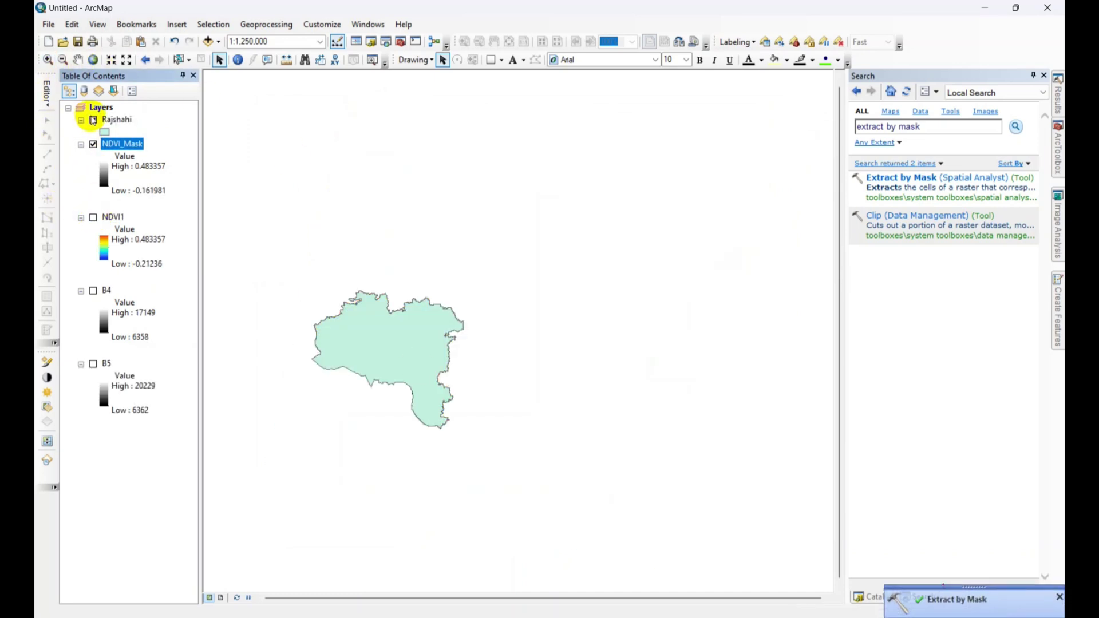
{"action": "left_click", "coordinate": [93, 120]}
{"action": "right_click", "coordinate": [122, 150]}
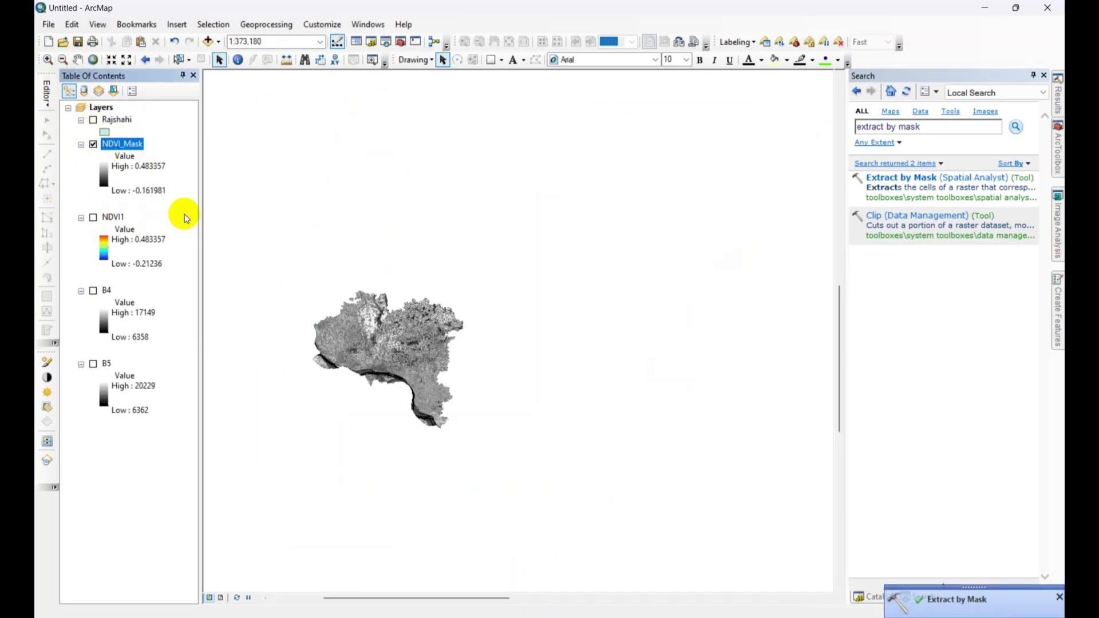
{"action": "left_click", "coordinate": [182, 215]}
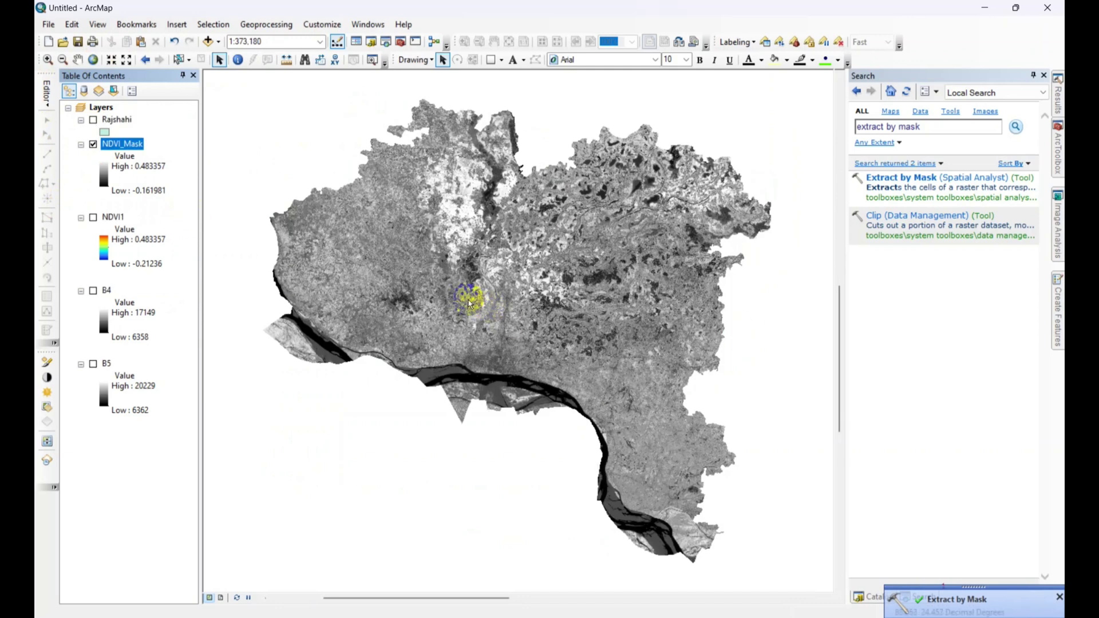
Step: Colour NDVI_Mask with the red-yellow-green colour ramp
{"action": "left_click", "coordinate": [95, 178]}
{"action": "left_click", "coordinate": [155, 220]}
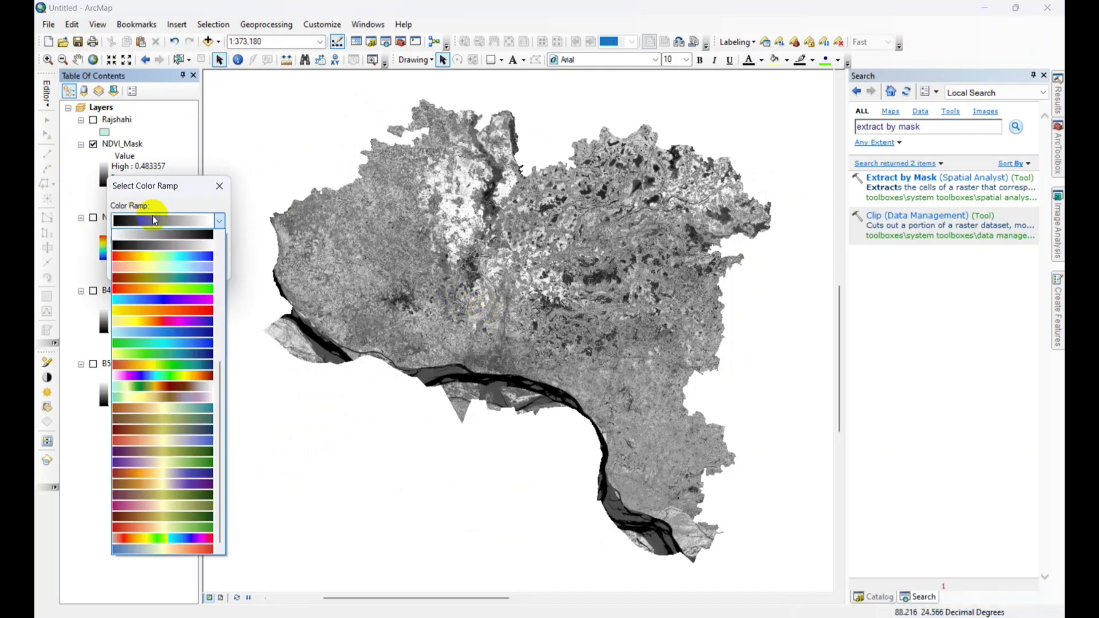
{"action": "left_click", "coordinate": [177, 268]}
{"action": "left_click", "coordinate": [147, 268]}
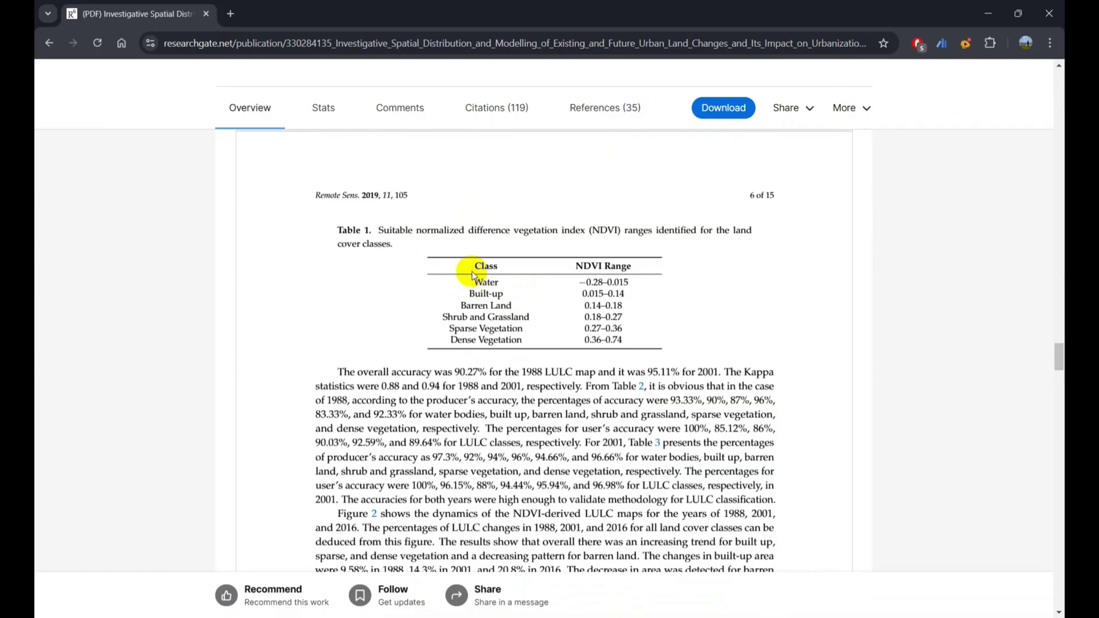
Step: Highlight the paper's Table 1 NDVI ranges, then minimize the browser back to ArcMap
{"action": "left_click_drag", "start_coordinate": [474, 267], "coordinate": [622, 339]}
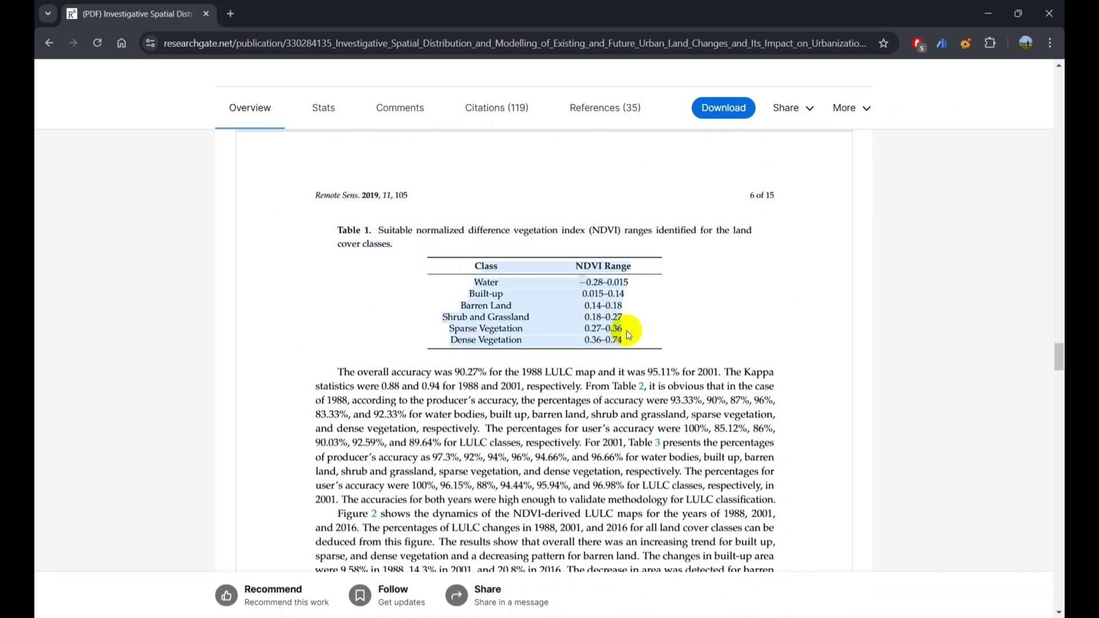
{"action": "left_click", "coordinate": [980, 20]}
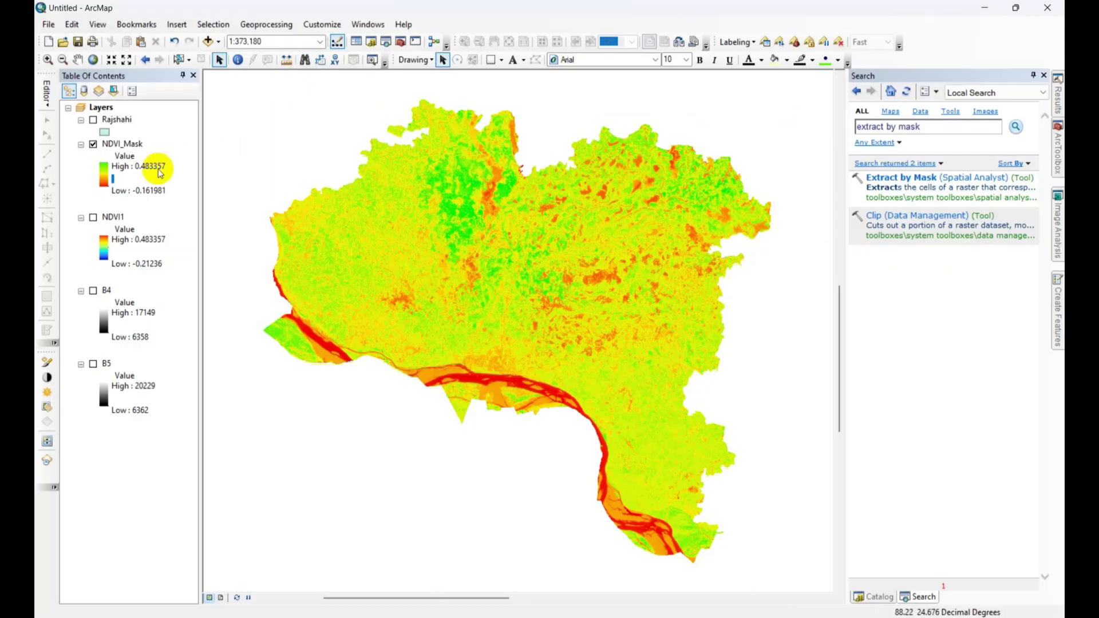
Step: In NDVI_Mask's symbology, switch to Classified display with 6 classes
{"action": "double_click", "coordinate": [119, 144]}
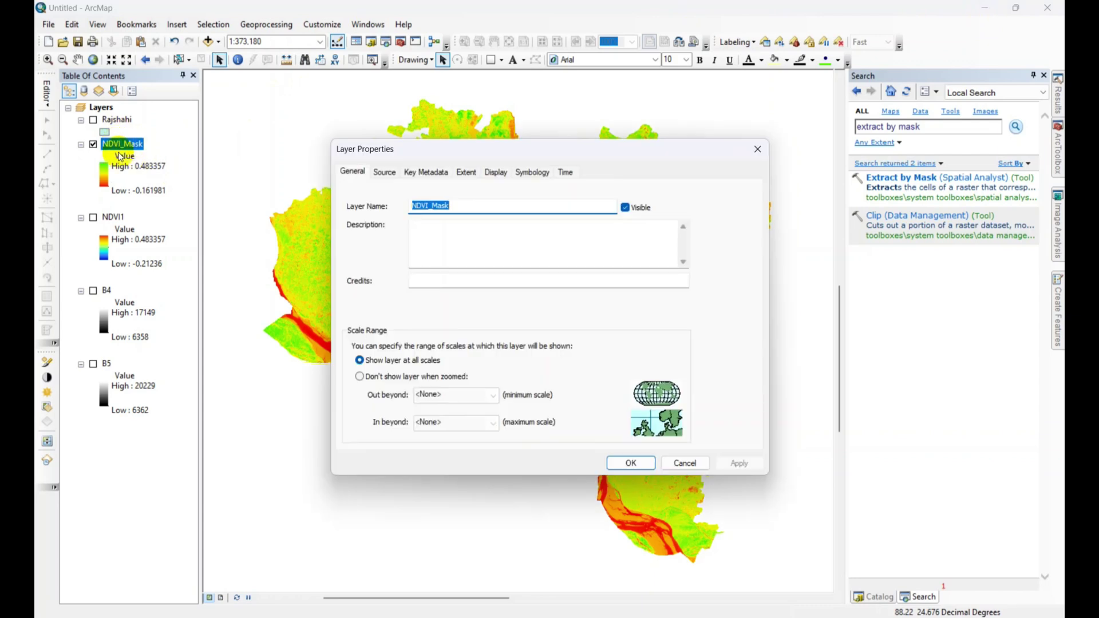
{"action": "left_click", "coordinate": [534, 173]}
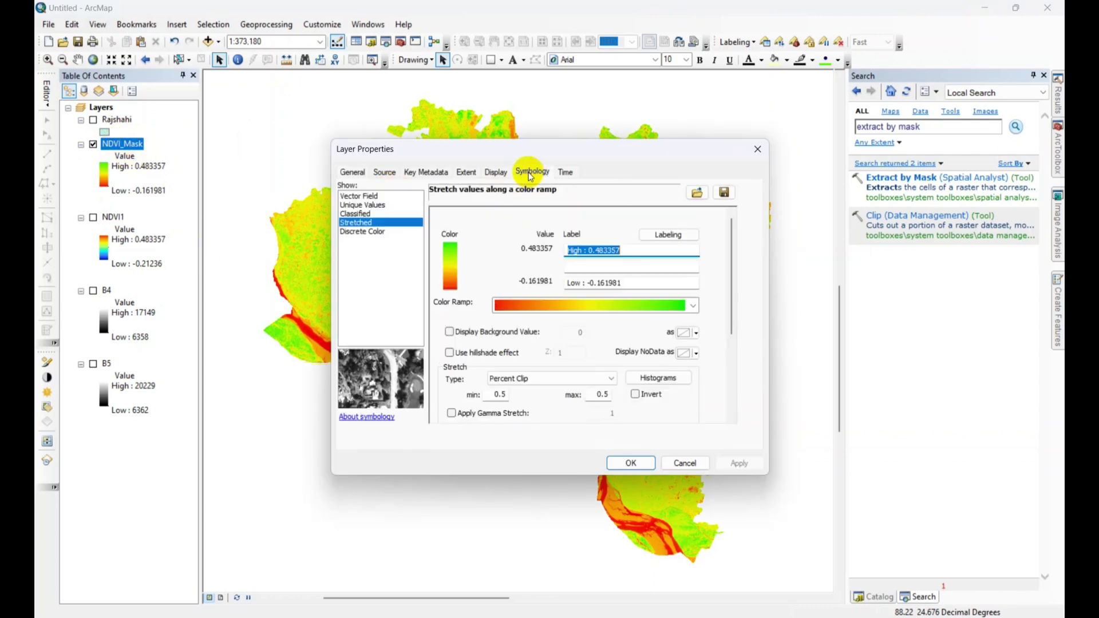
{"action": "left_click", "coordinate": [361, 214]}
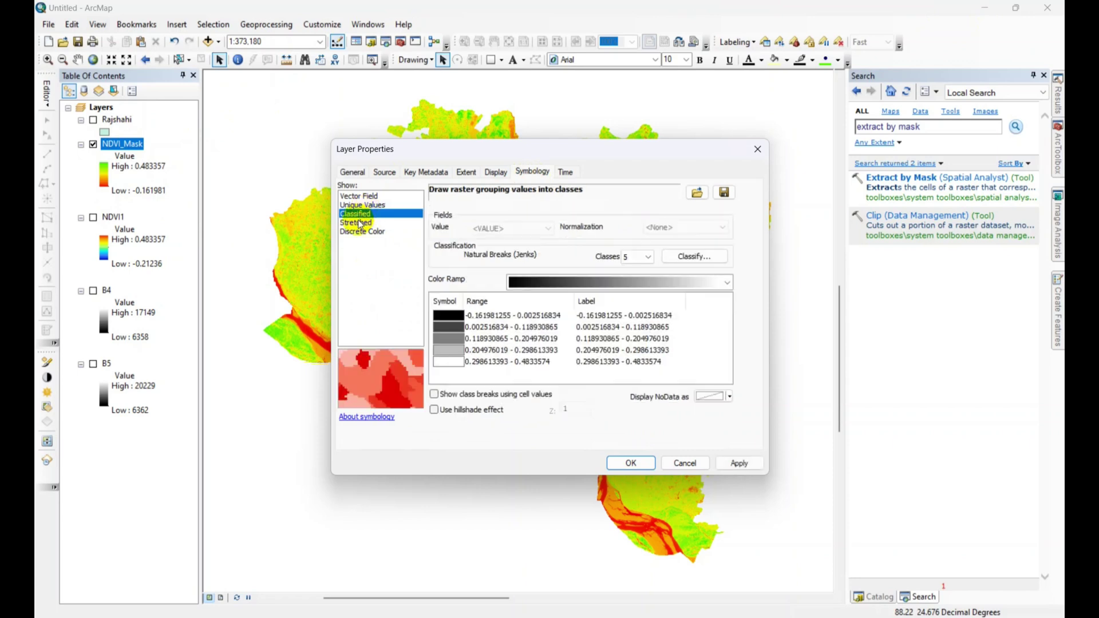
{"action": "left_click", "coordinate": [650, 262]}
{"action": "left_click", "coordinate": [629, 294]}
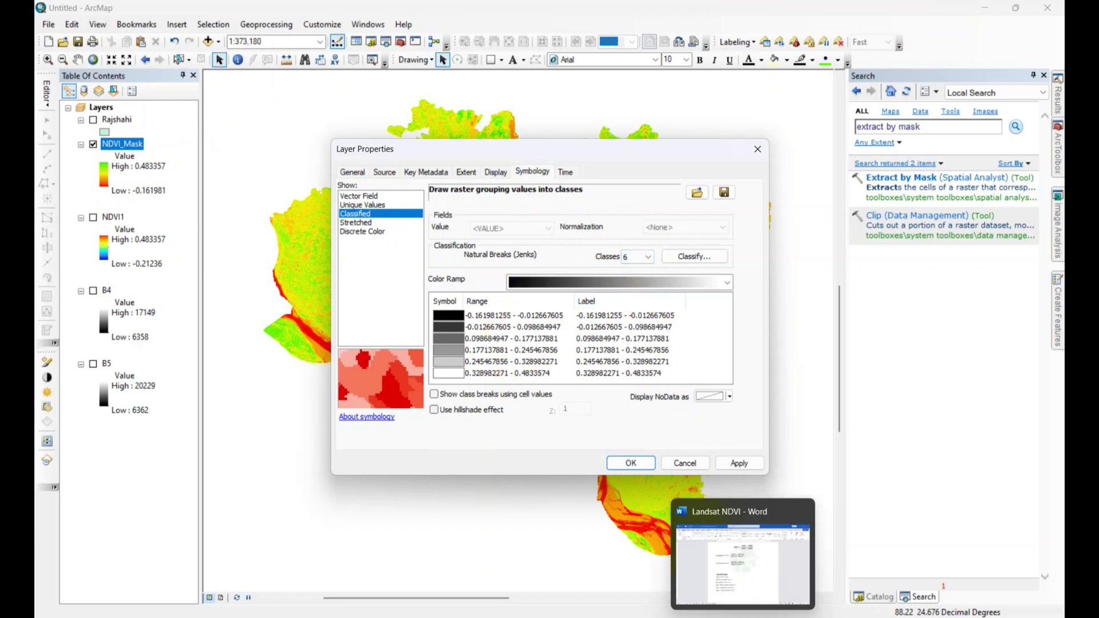
Step: Check the paper's NDVI range table, then open the Classification dialog with break values
{"action": "left_click", "coordinate": [744, 616]}
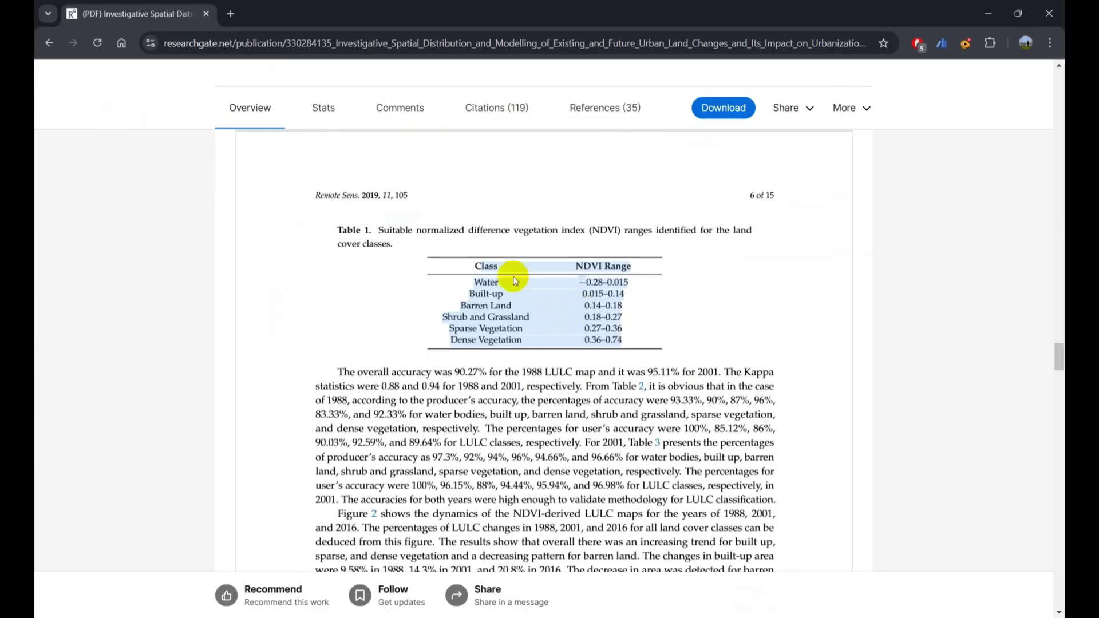
{"action": "left_click", "coordinate": [491, 283]}
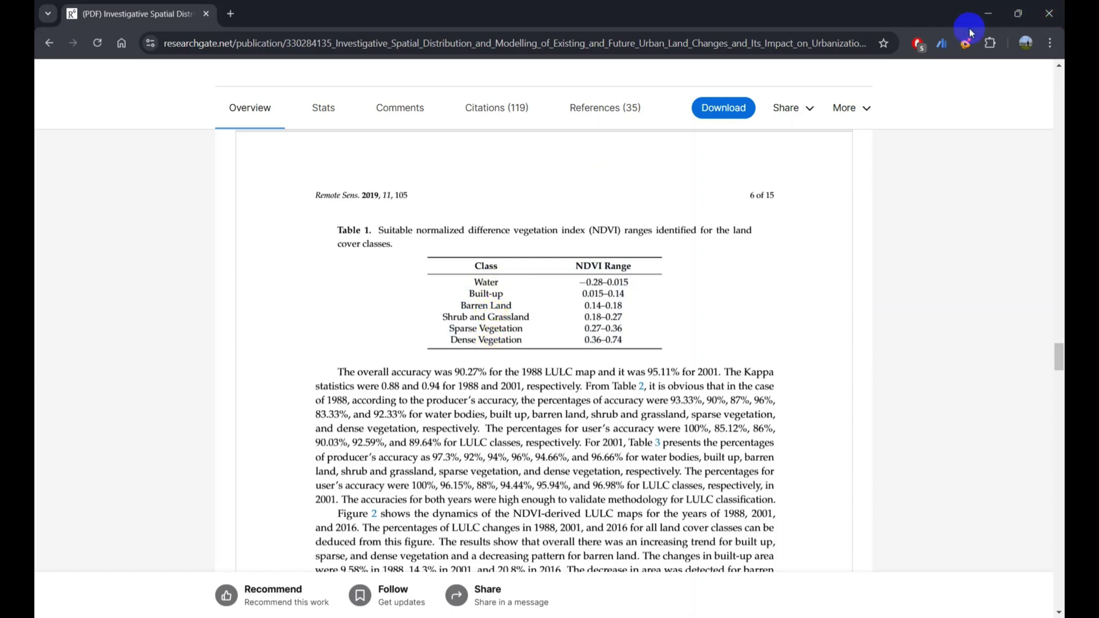
{"action": "left_click", "coordinate": [987, 13]}
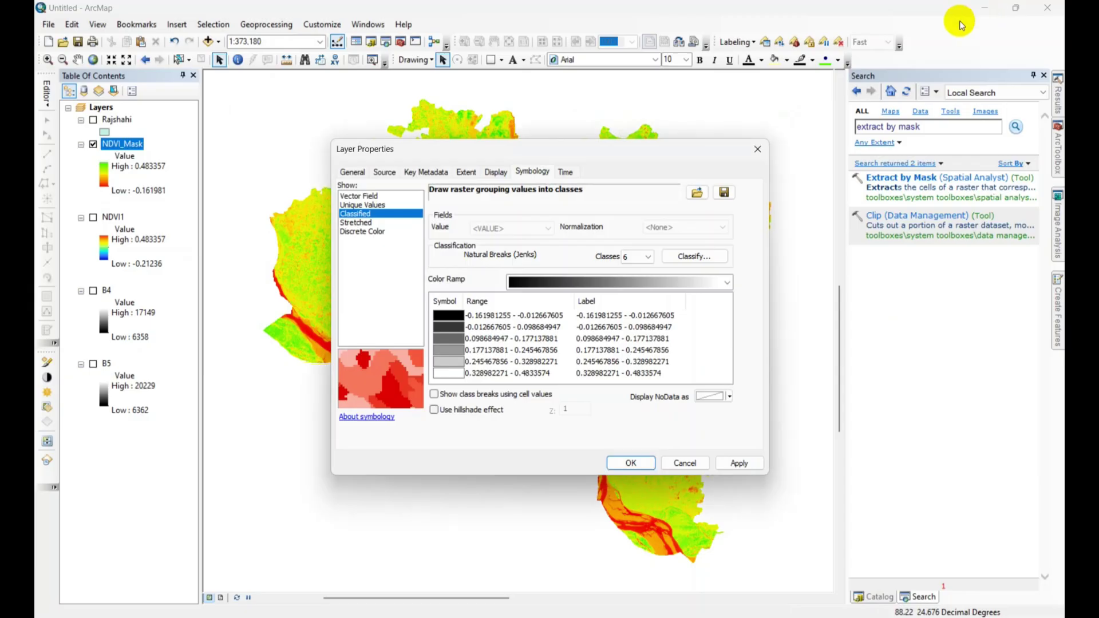
{"action": "left_click", "coordinate": [648, 318]}
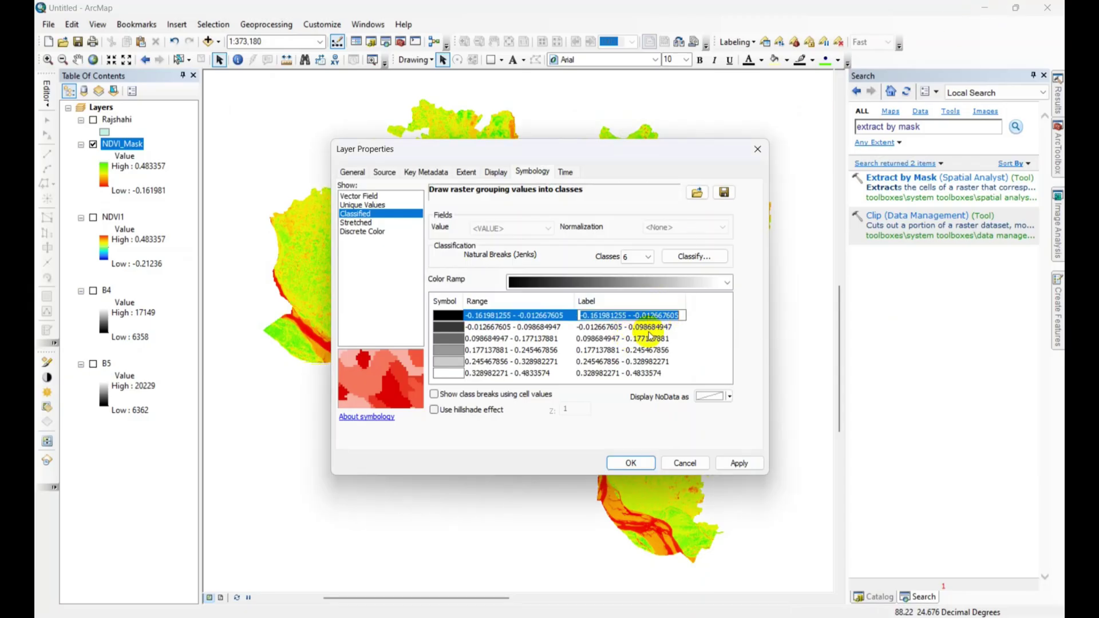
{"action": "left_click", "coordinate": [699, 258]}
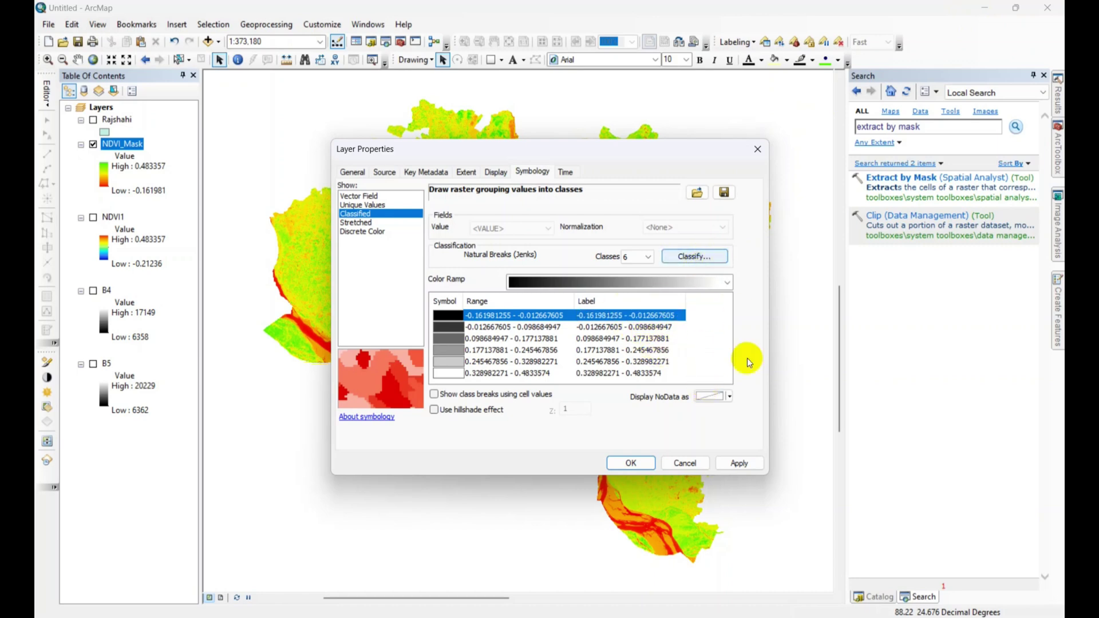
{"action": "left_click", "coordinate": [699, 258]}
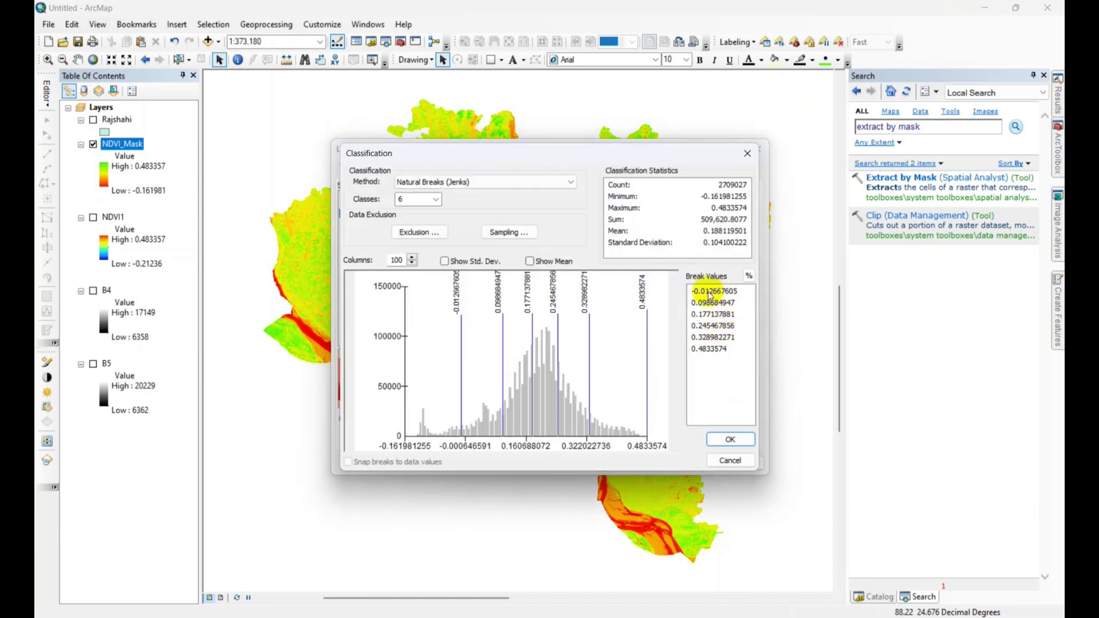
Step: Set the first class break to 0.015, matching the paper's Water range
{"action": "left_click", "coordinate": [713, 291]}
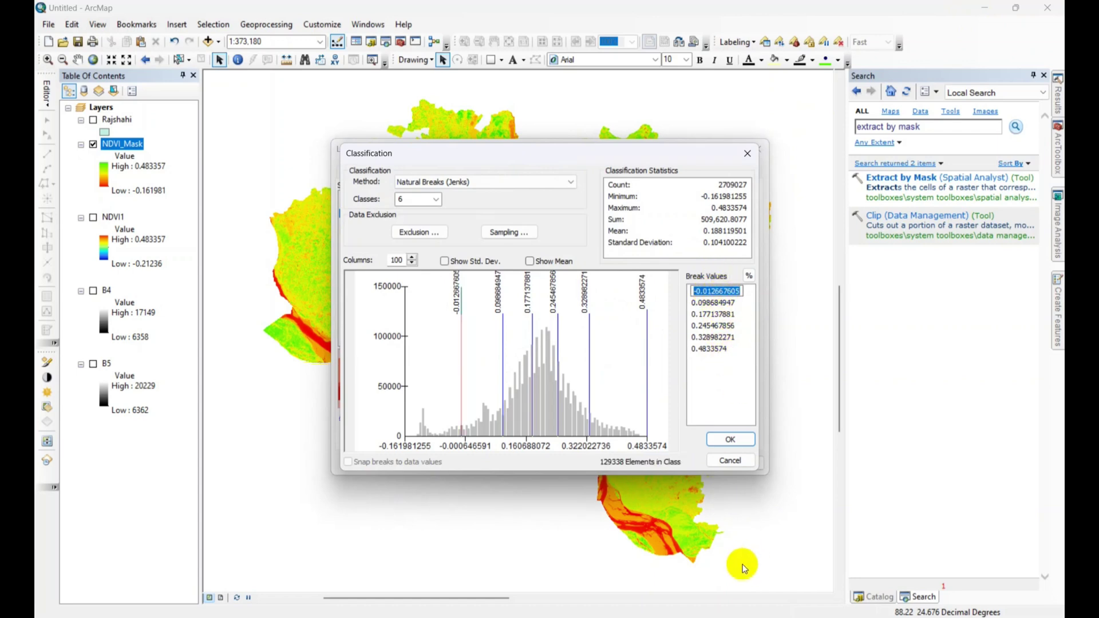
{"action": "mouse_move", "coordinate": [742, 615]}
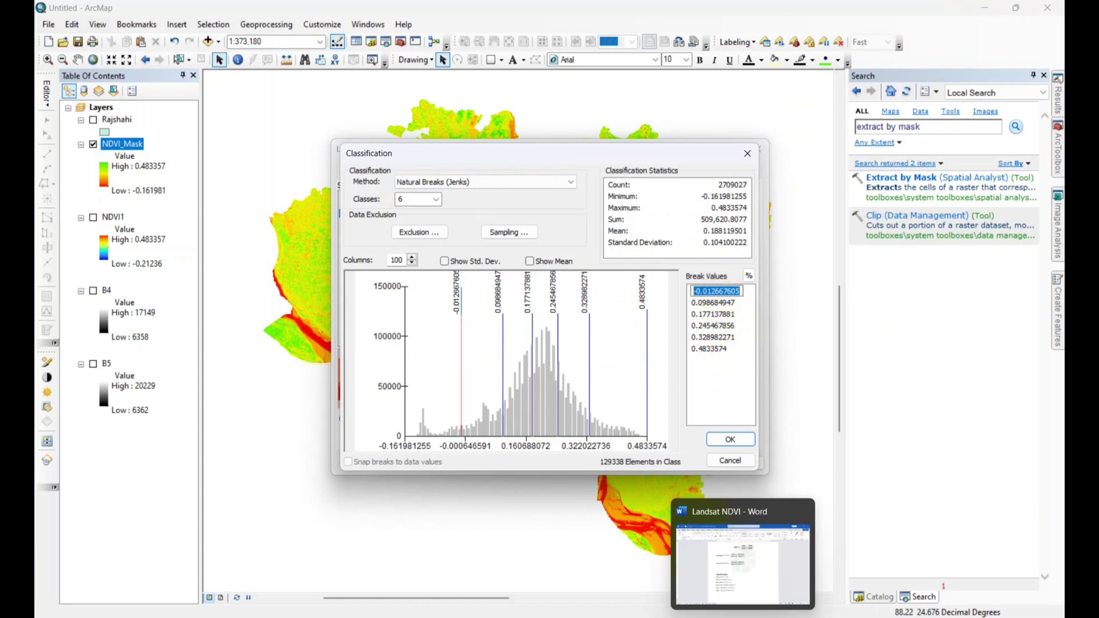
{"action": "left_click", "coordinate": [753, 515]}
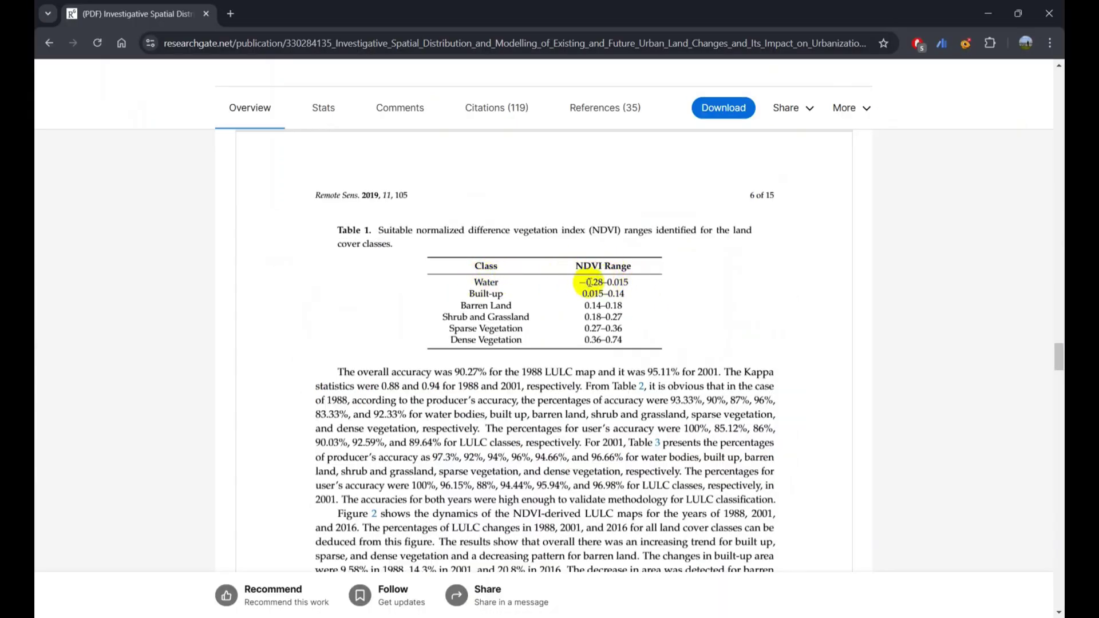
{"action": "triple_click", "coordinate": [637, 286]}
{"action": "left_click", "coordinate": [635, 284]}
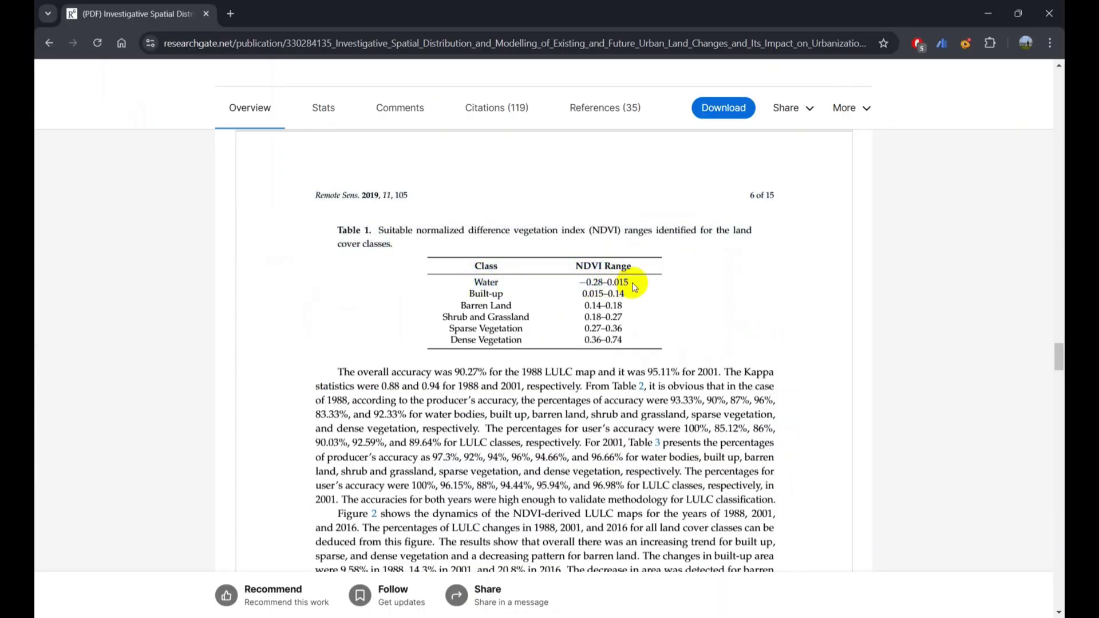
{"action": "left_click", "coordinate": [988, 13]}
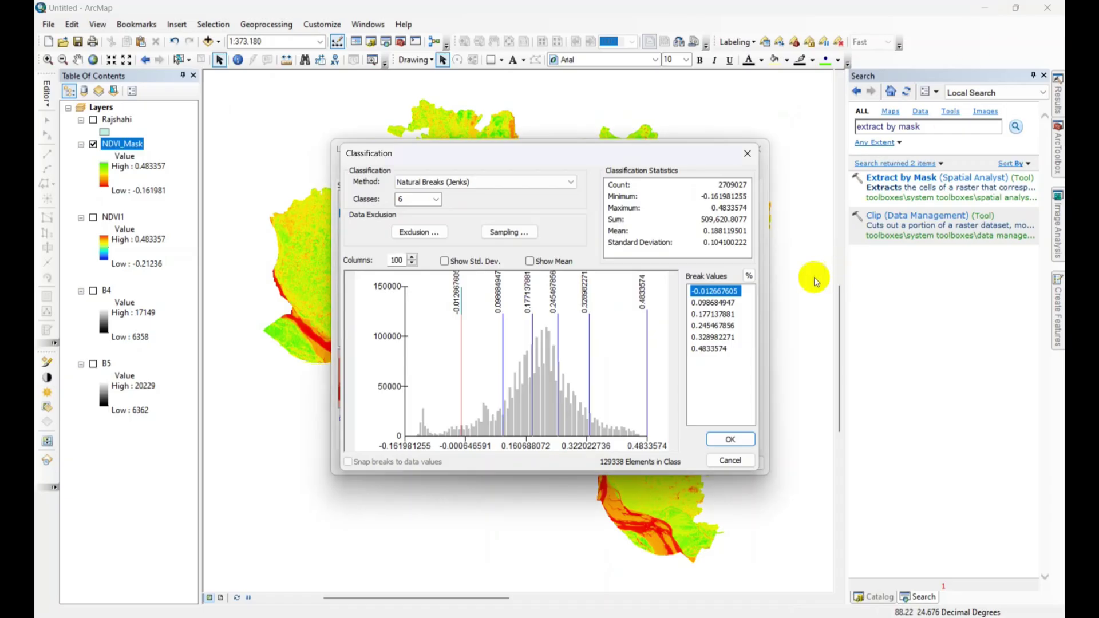
{"action": "left_click", "coordinate": [720, 293]}
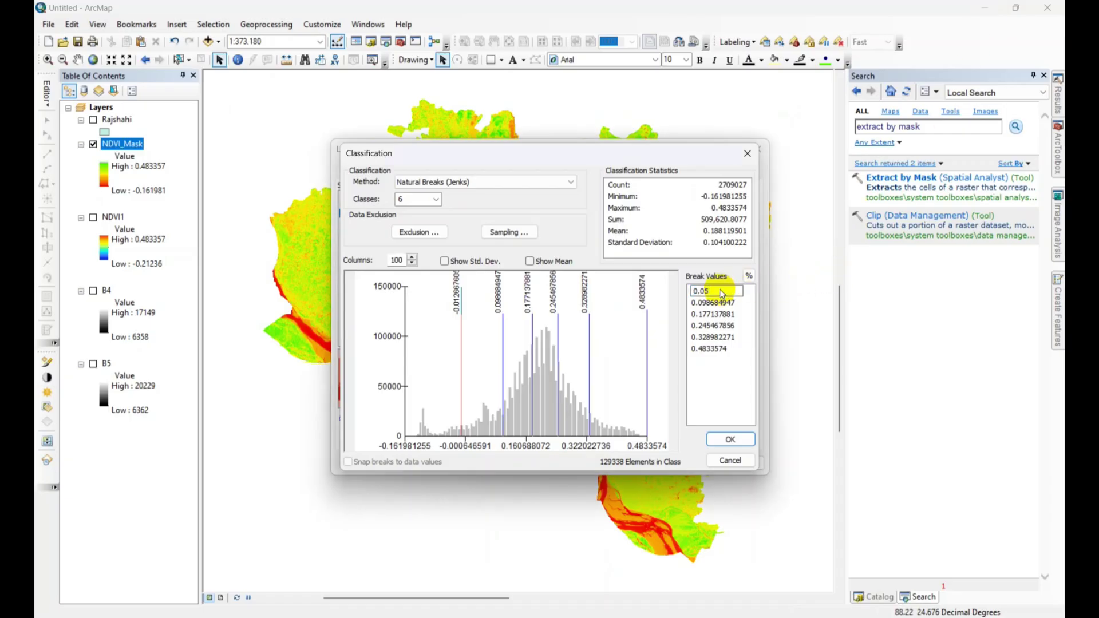
{"action": "mouse_move", "coordinate": [713, 614]}
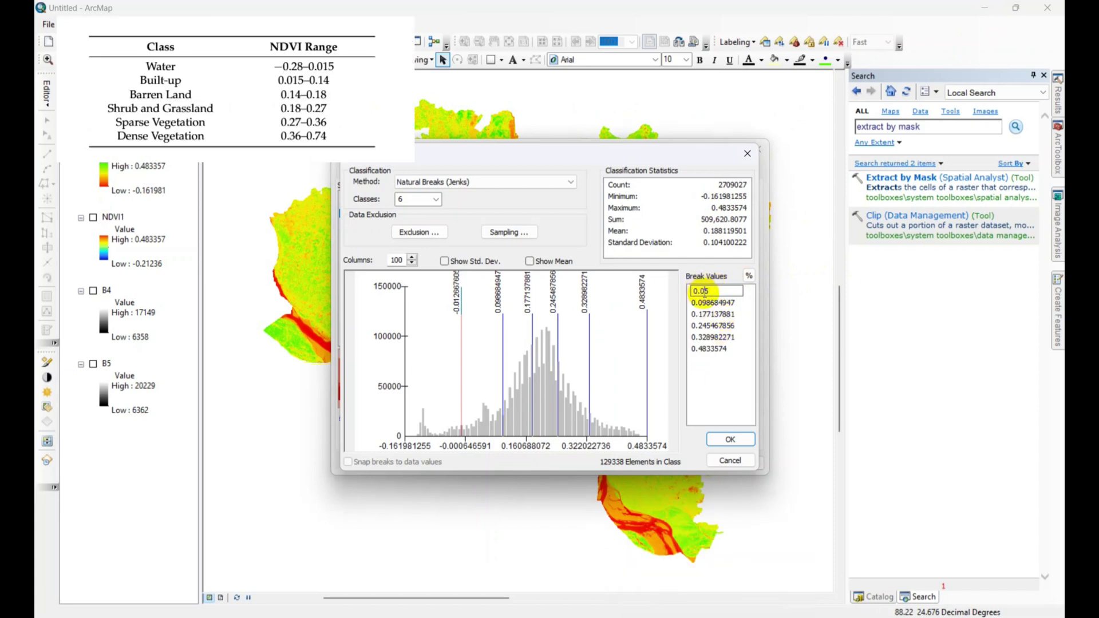
{"action": "left_click", "coordinate": [704, 292]}
{"action": "type", "text": "1"}
{"action": "key", "text": "Return"}
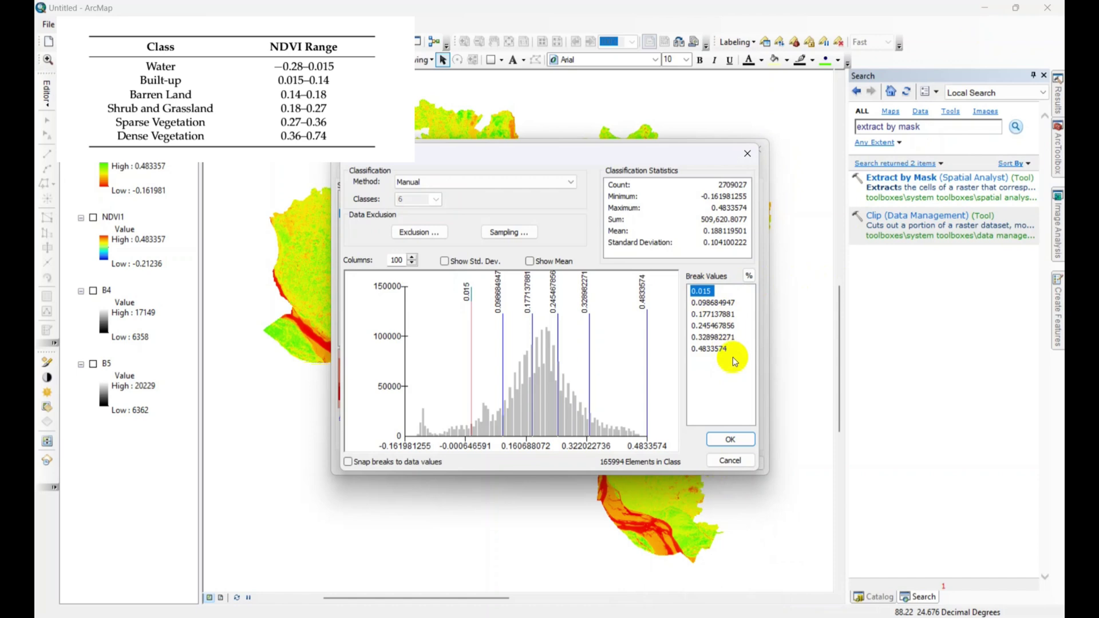
Step: Set the remaining breaks to 0.14, 0.18, 0.27 and 0.36
{"action": "left_click", "coordinate": [718, 303]}
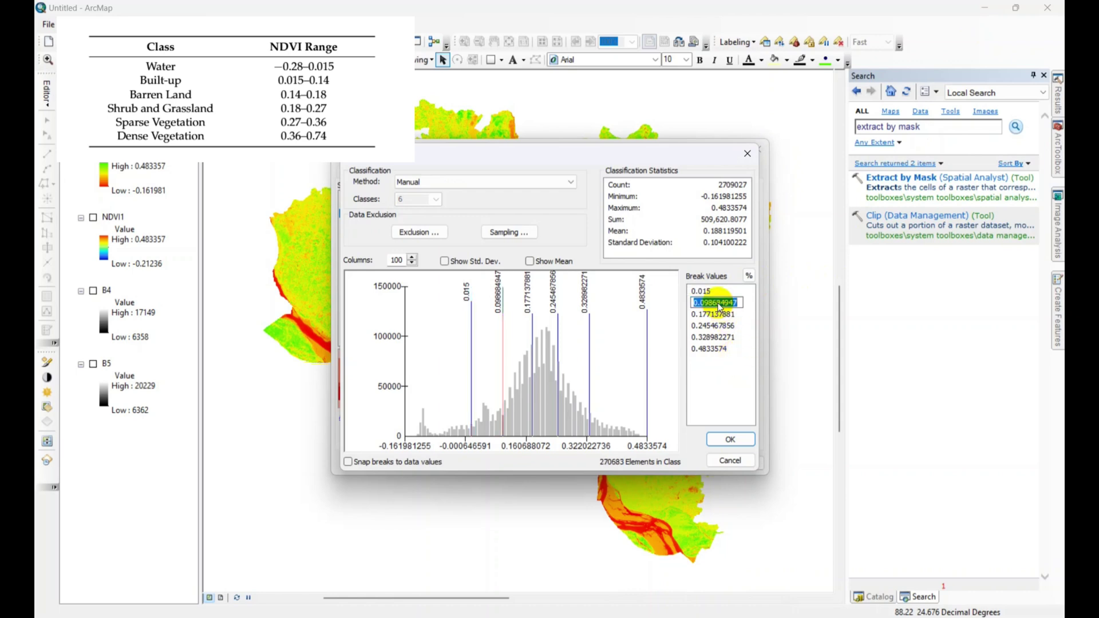
{"action": "type", "text": "0.14"}
{"action": "left_click", "coordinate": [717, 314]}
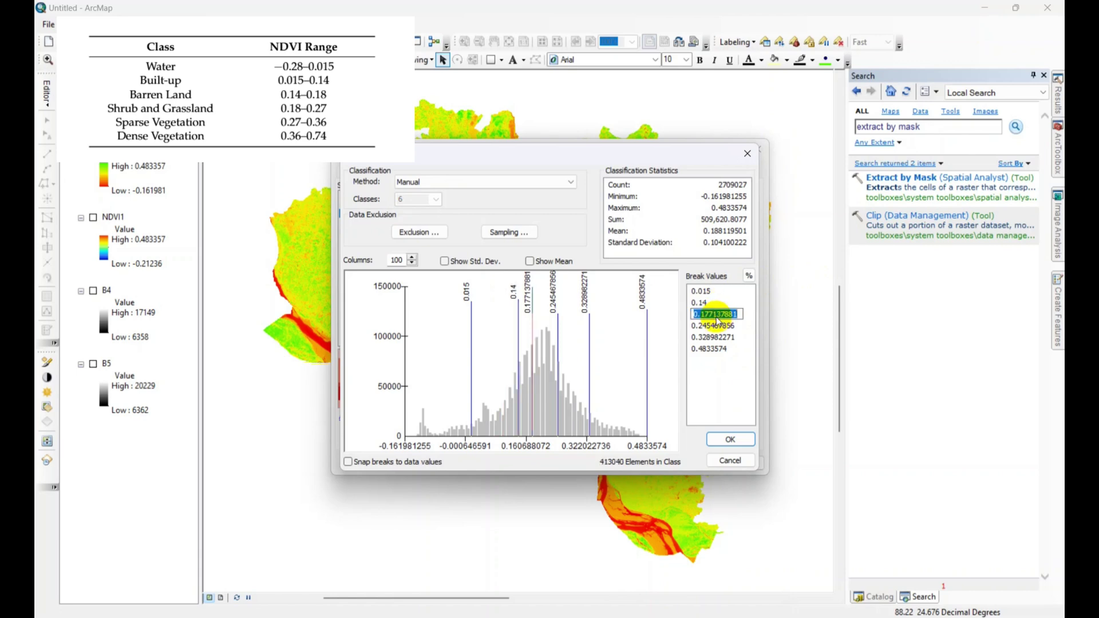
{"action": "type", "text": "0.18"}
{"action": "key", "text": "Return"}
{"action": "left_click", "coordinate": [722, 329]}
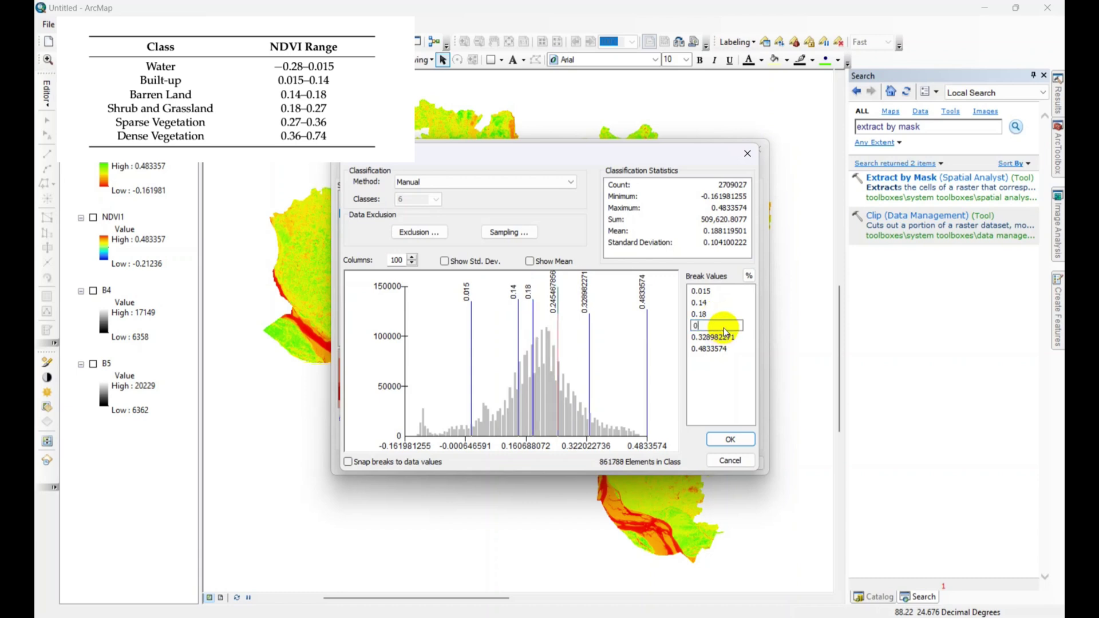
{"action": "left_click", "coordinate": [724, 337]}
{"action": "left_click", "coordinate": [726, 338]}
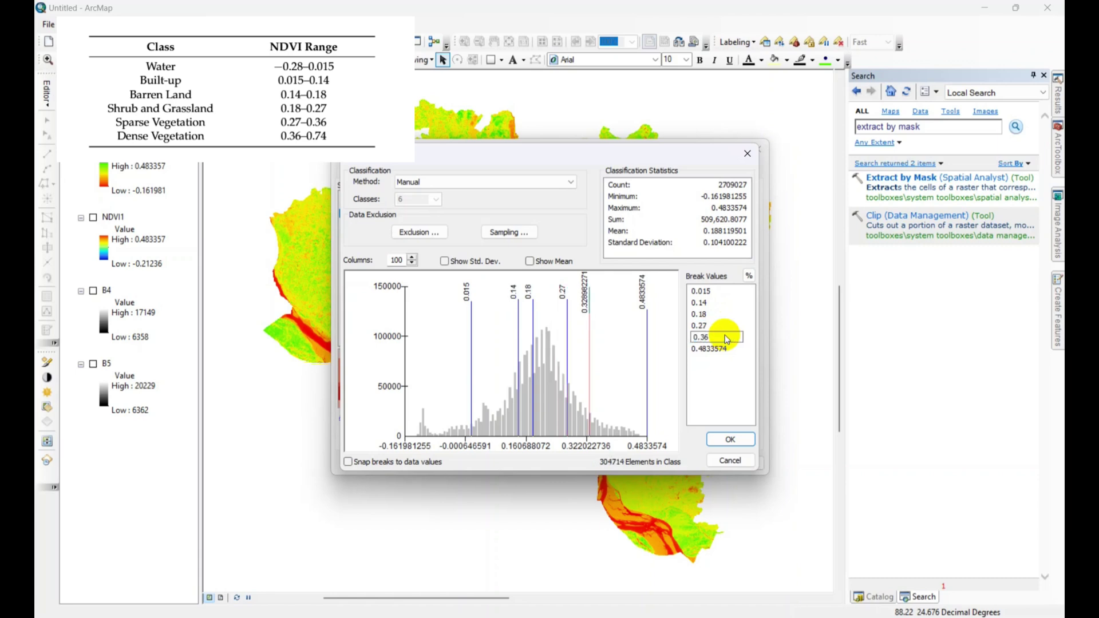
{"action": "left_click", "coordinate": [738, 369]}
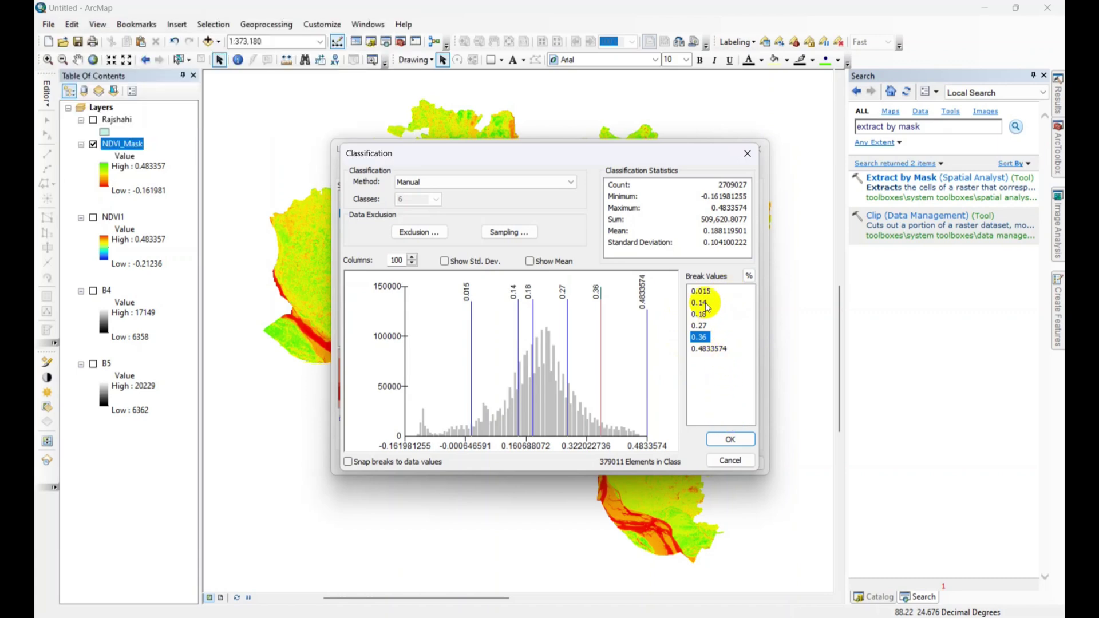
Step: Accept the manual breaks and format the class labels to 2 significant digits
{"action": "left_click", "coordinate": [730, 440]}
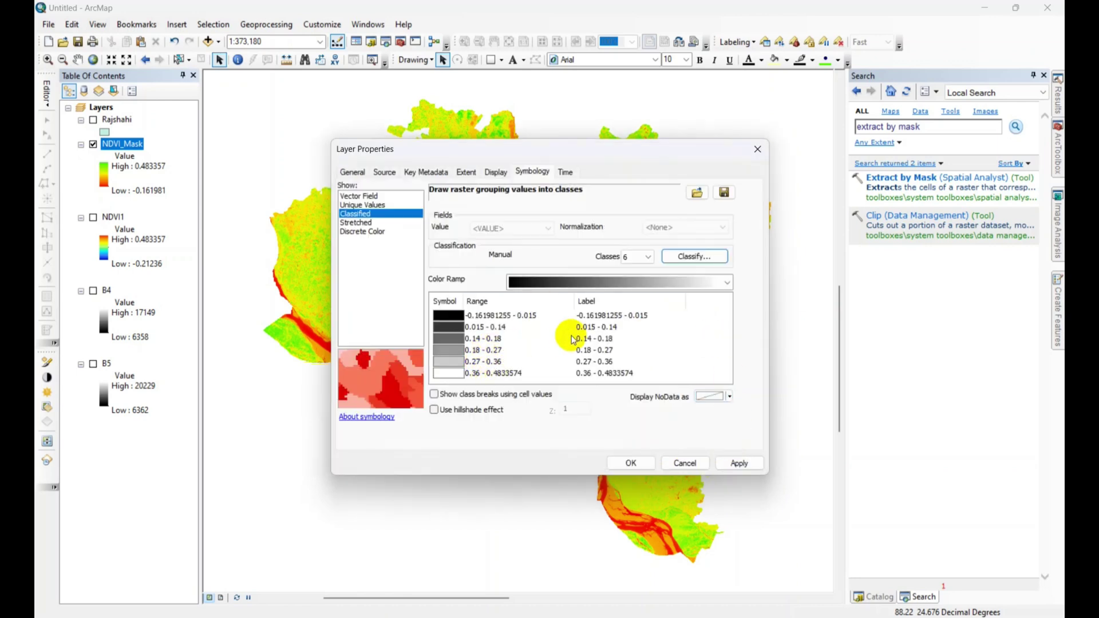
{"action": "left_click", "coordinate": [589, 303]}
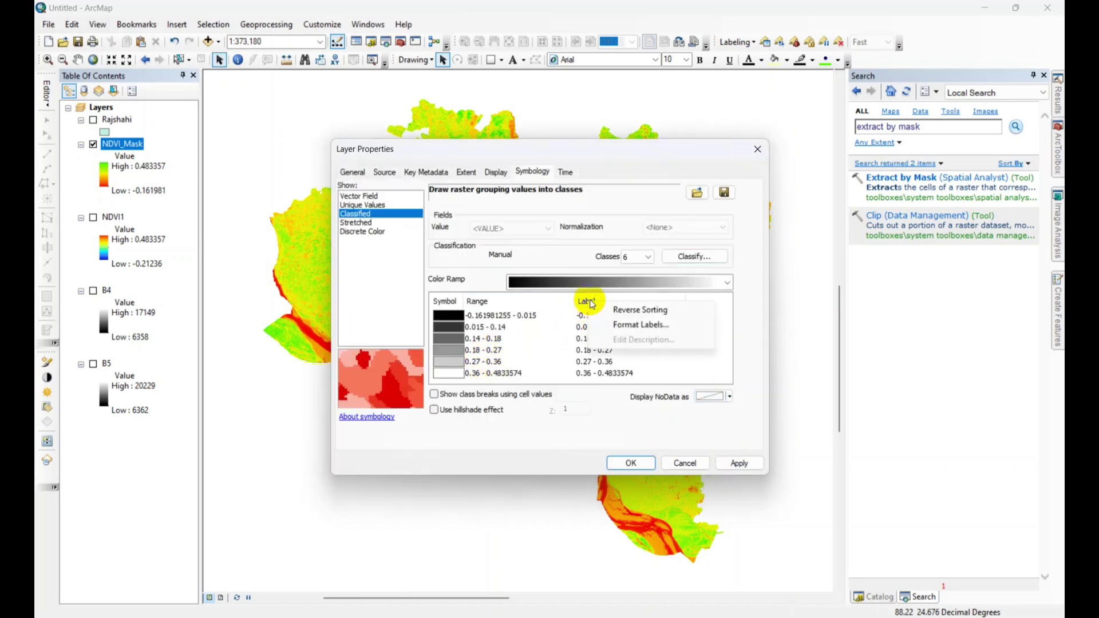
{"action": "left_click", "coordinate": [633, 321]}
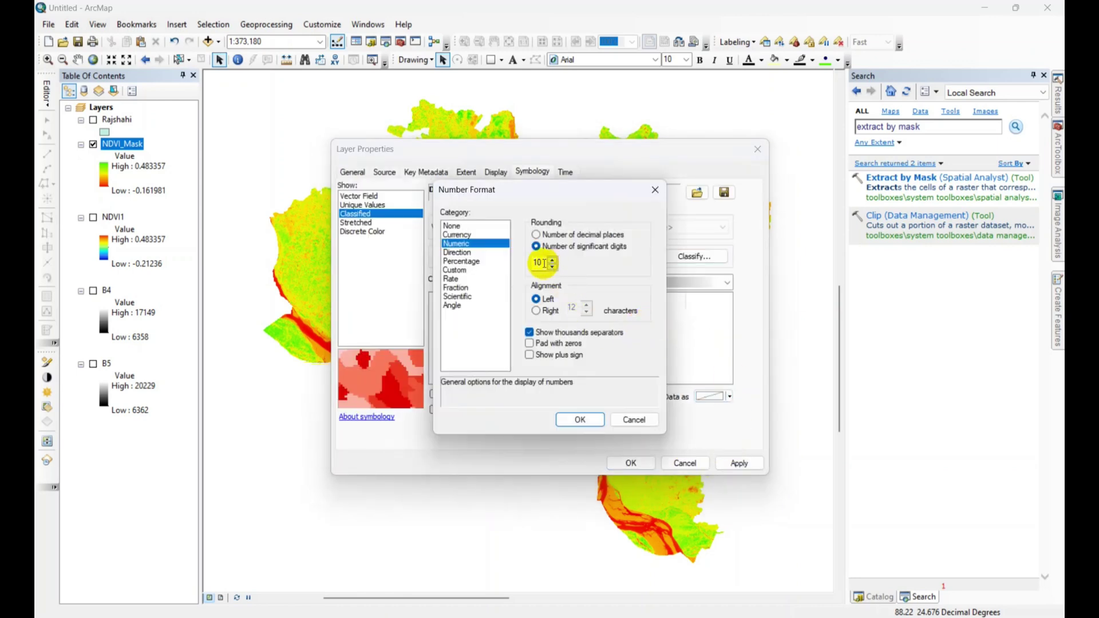
{"action": "double_click", "coordinate": [538, 263]}
{"action": "type", "text": "2"}
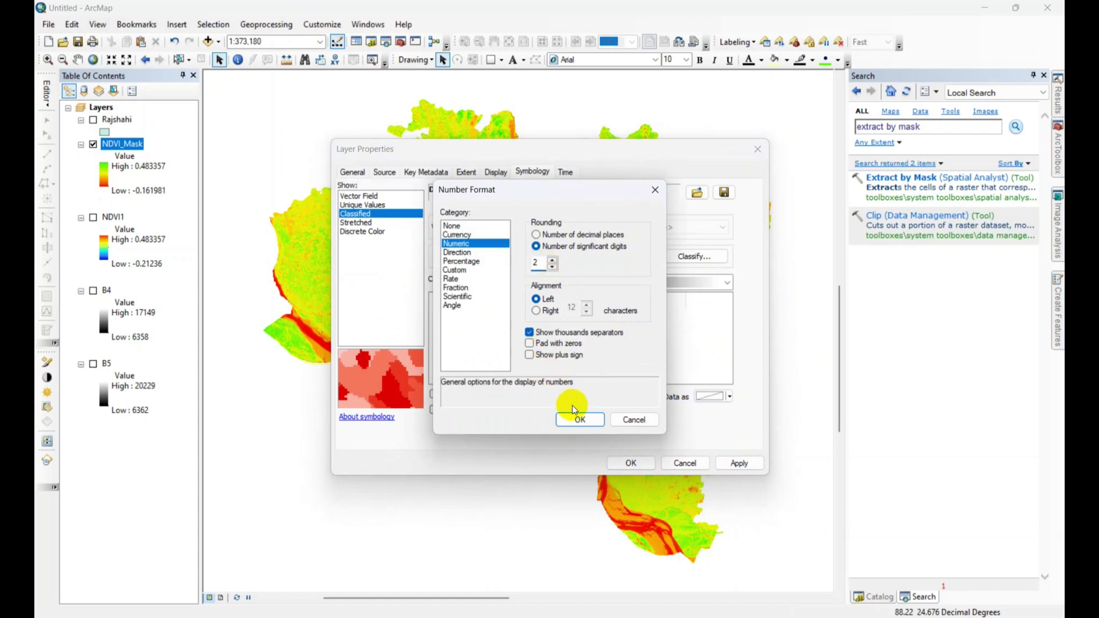
{"action": "left_click", "coordinate": [578, 419]}
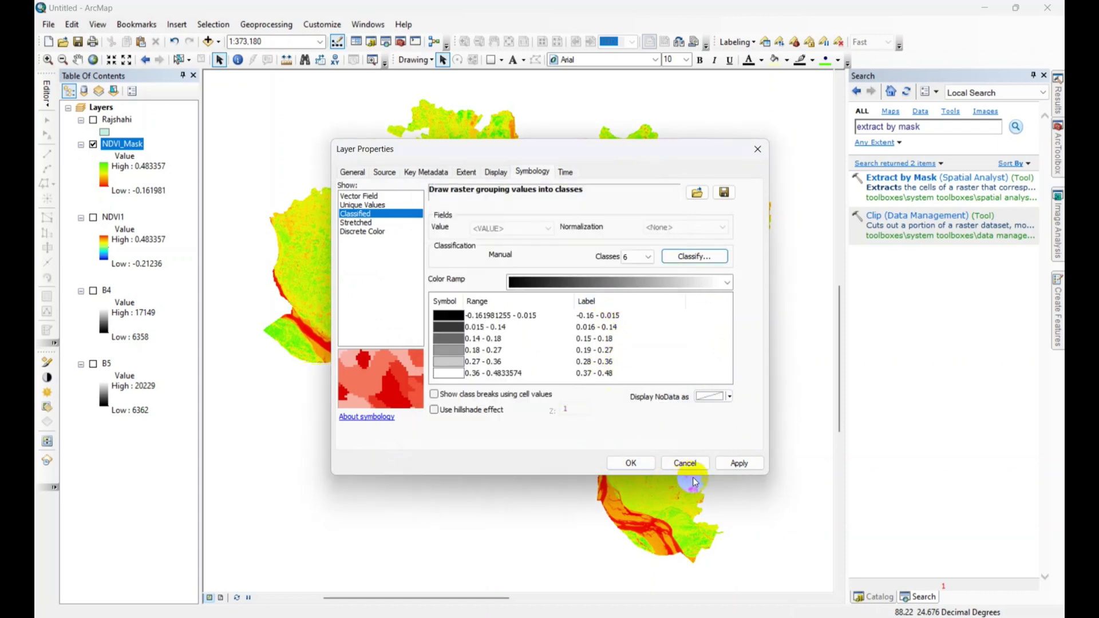
Step: Colour the six classes with a reversed green-yellow-red ramp so low NDVI is red
{"action": "left_click", "coordinate": [737, 463]}
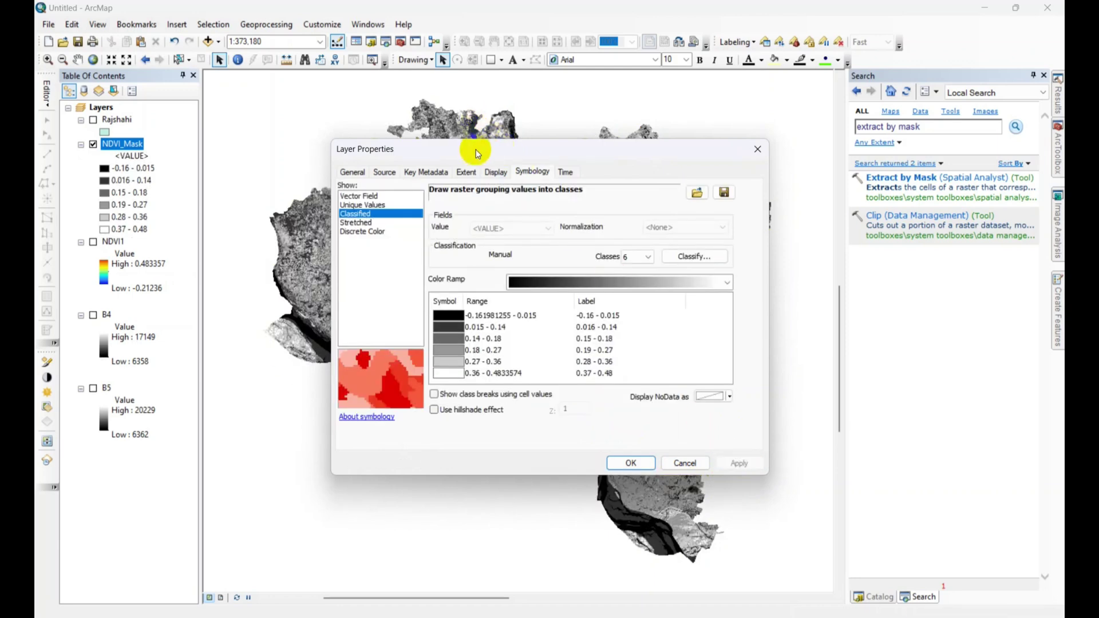
{"action": "mouse_move", "coordinate": [475, 150]}
{"action": "left_mouse_down"}
{"action": "mouse_move", "coordinate": [679, 52]}
{"action": "mouse_move", "coordinate": [472, 141]}
{"action": "left_mouse_up"}
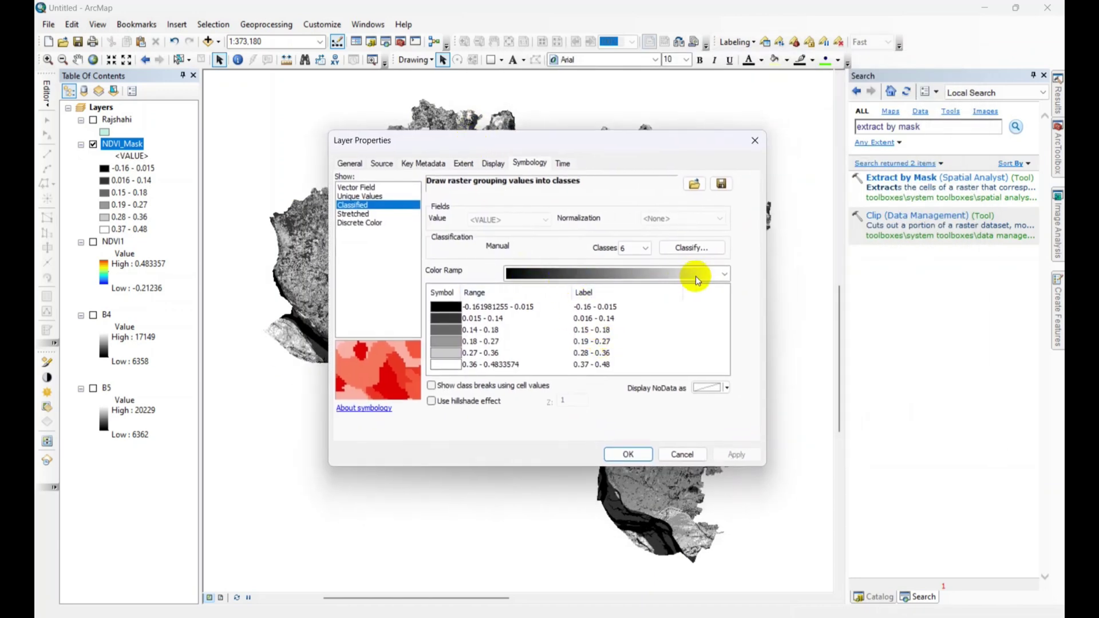
{"action": "left_click", "coordinate": [723, 274]}
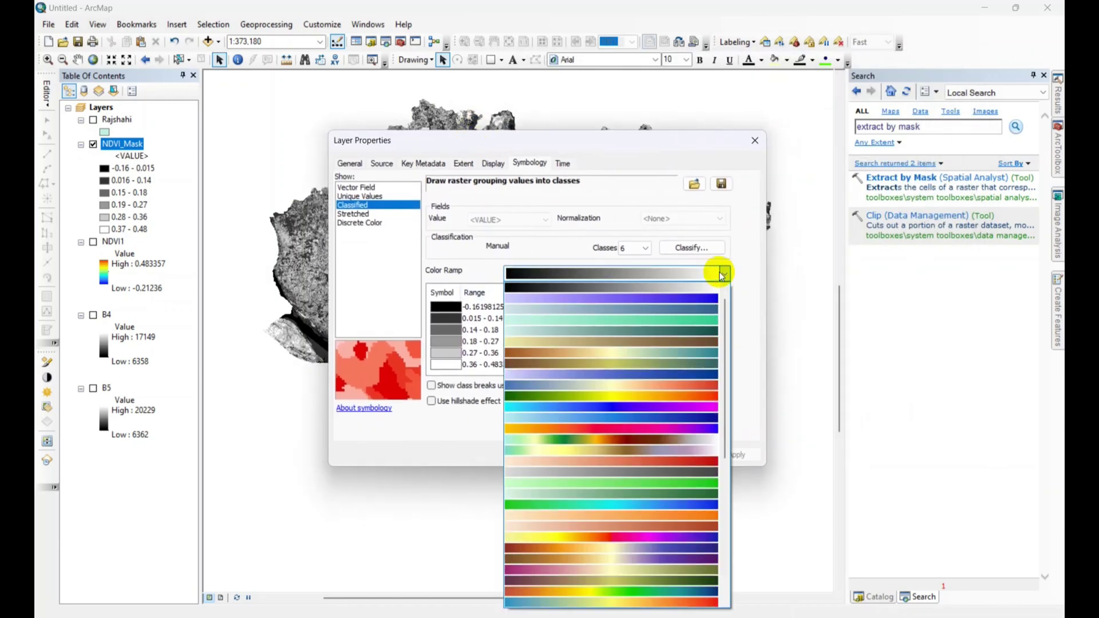
{"action": "left_click", "coordinate": [623, 396]}
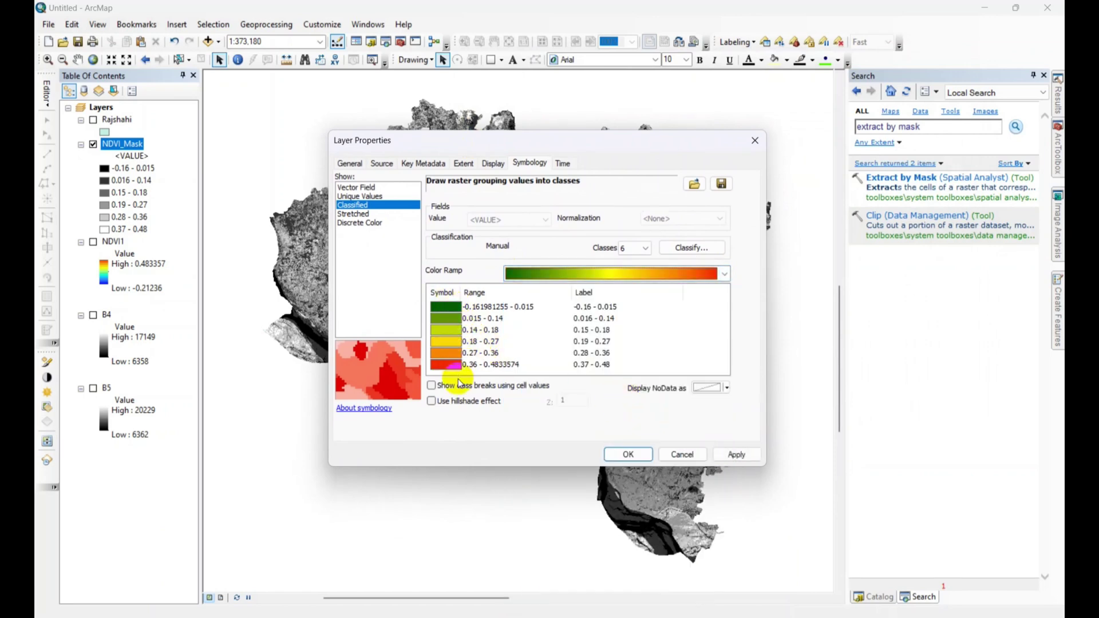
{"action": "left_click", "coordinate": [450, 294]}
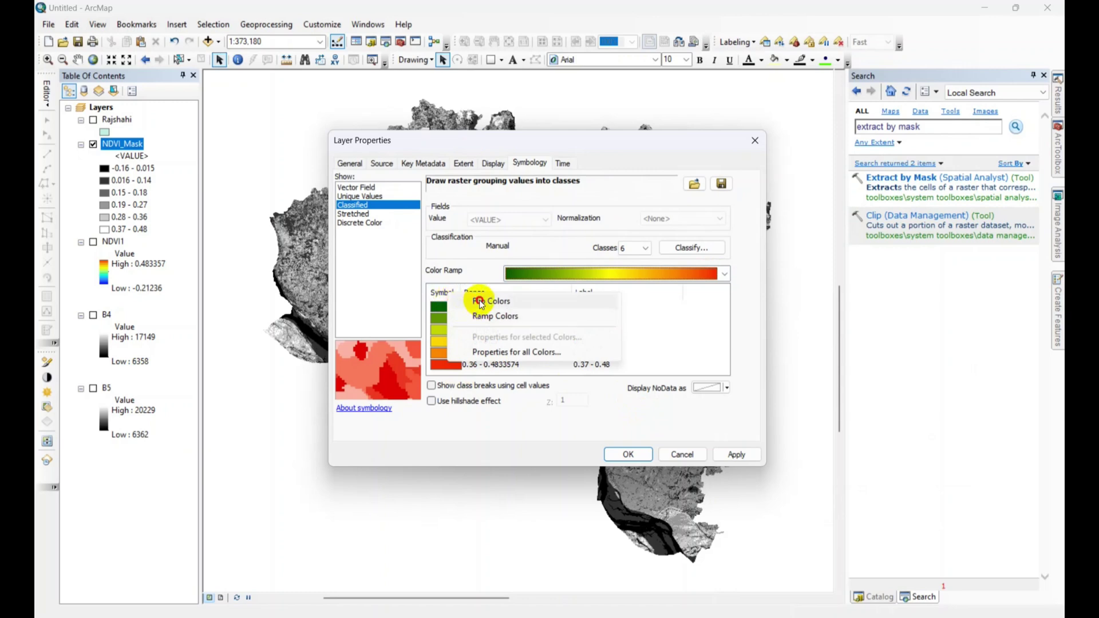
{"action": "left_click", "coordinate": [481, 304]}
{"action": "left_click", "coordinate": [737, 454]}
Step: Move the properties window aside to check the map, then accept the symbology
{"action": "left_click_drag", "start_coordinate": [514, 145], "coordinate": [421, 233]}
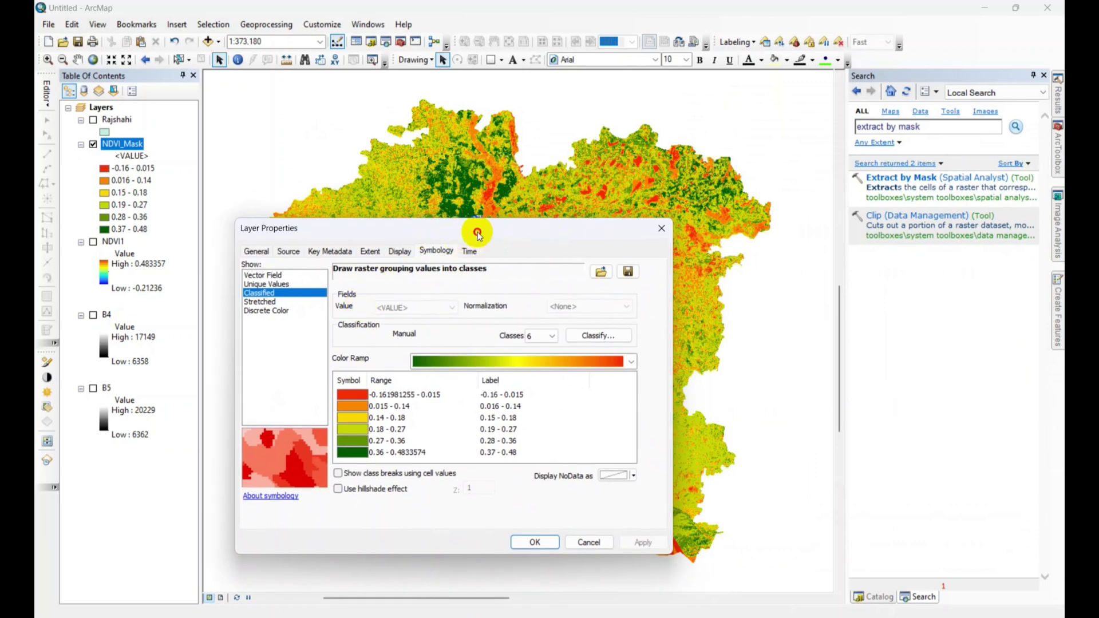
{"action": "left_click_drag", "start_coordinate": [488, 229], "coordinate": [712, 109]}
{"action": "left_click", "coordinate": [760, 426]}
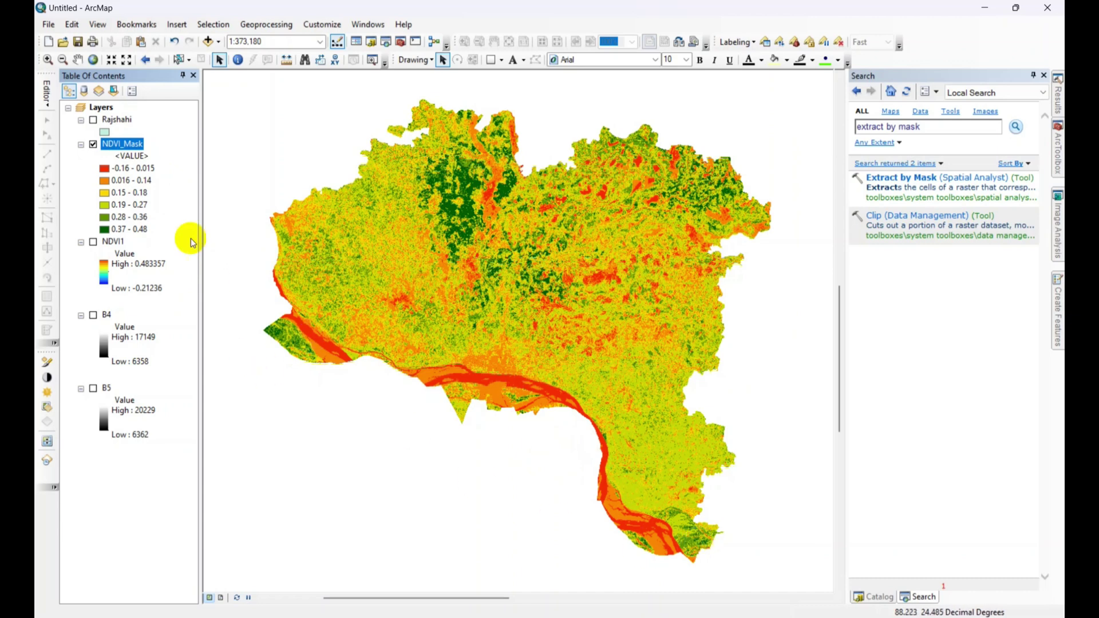
Step: Label the first class 'Water (-0.16 - 0.015)', copying the name from the Word notes
{"action": "right_click", "coordinate": [136, 148]}
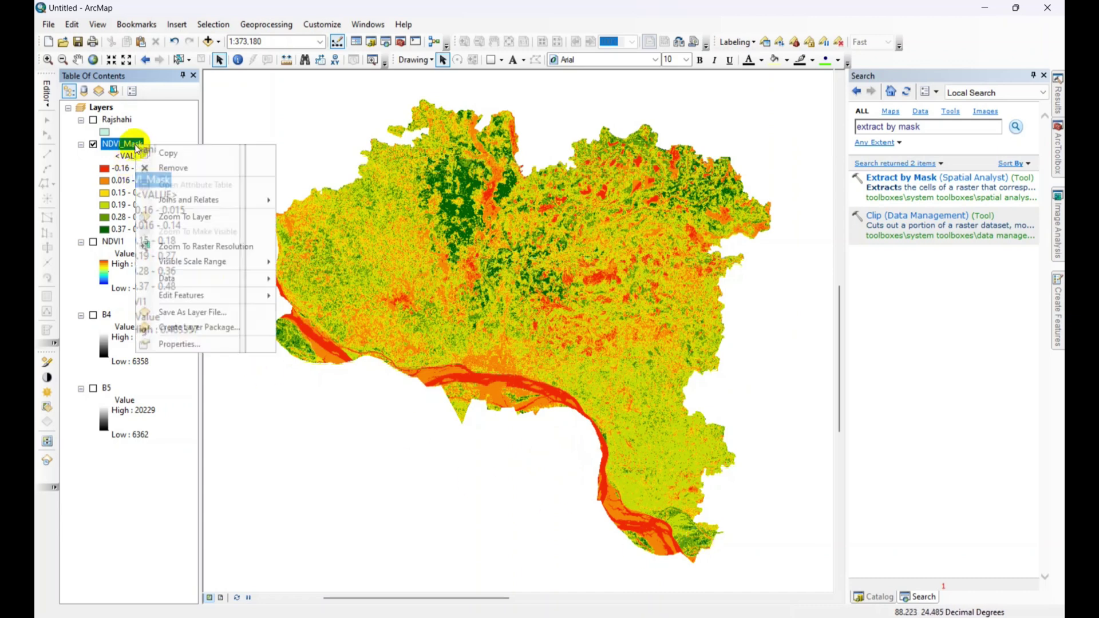
{"action": "left_click", "coordinate": [206, 338]}
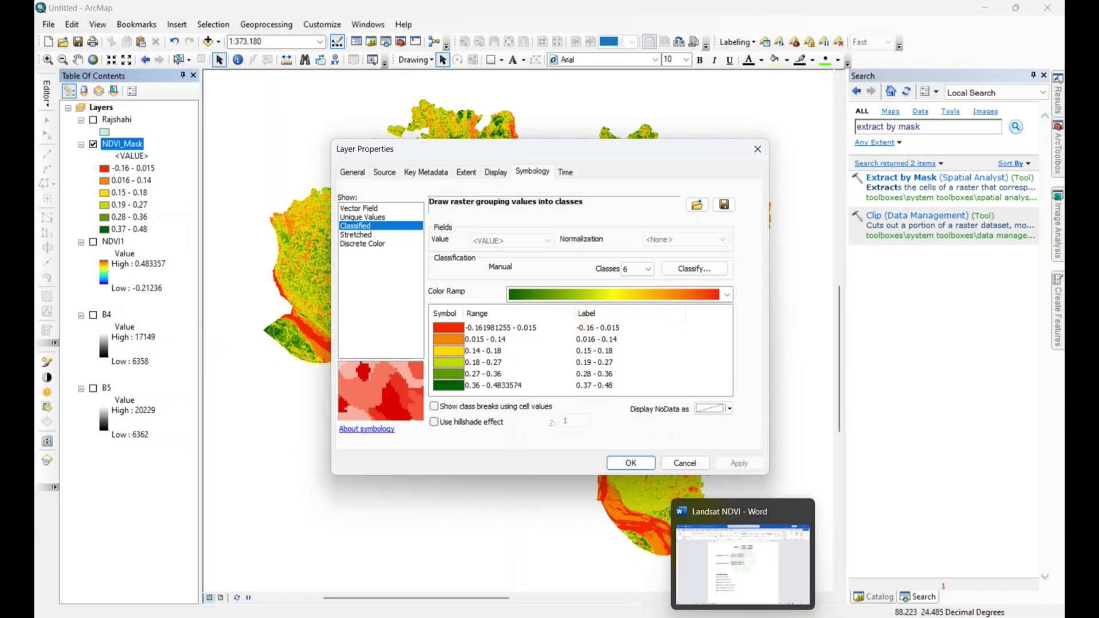
{"action": "left_click", "coordinate": [743, 615]}
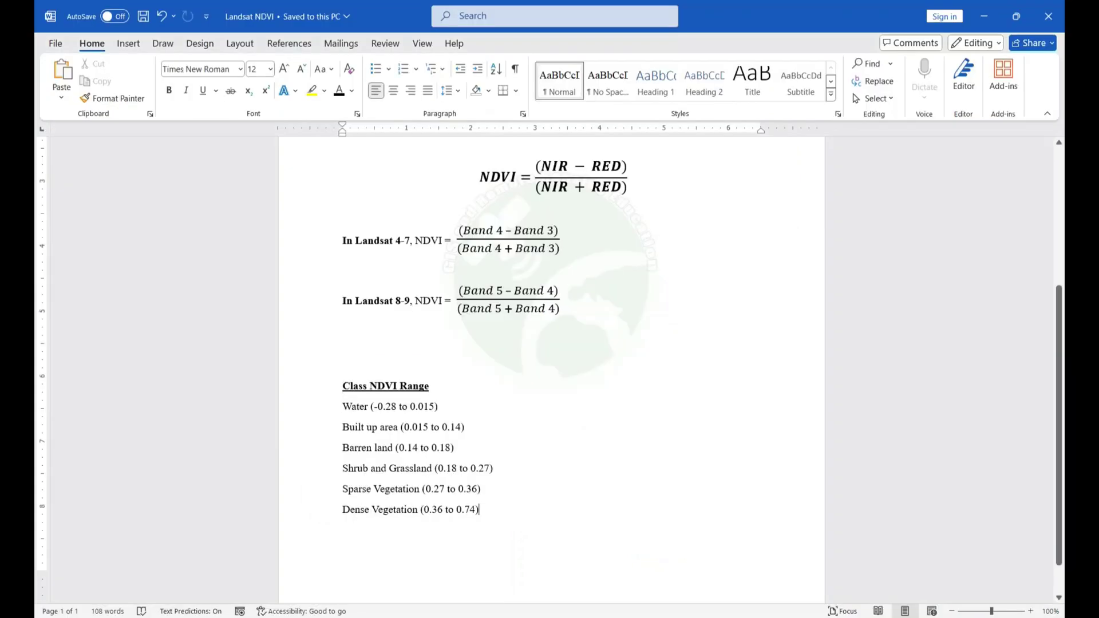
{"action": "double_click", "coordinate": [358, 407]}
{"action": "right_click", "coordinate": [355, 409]}
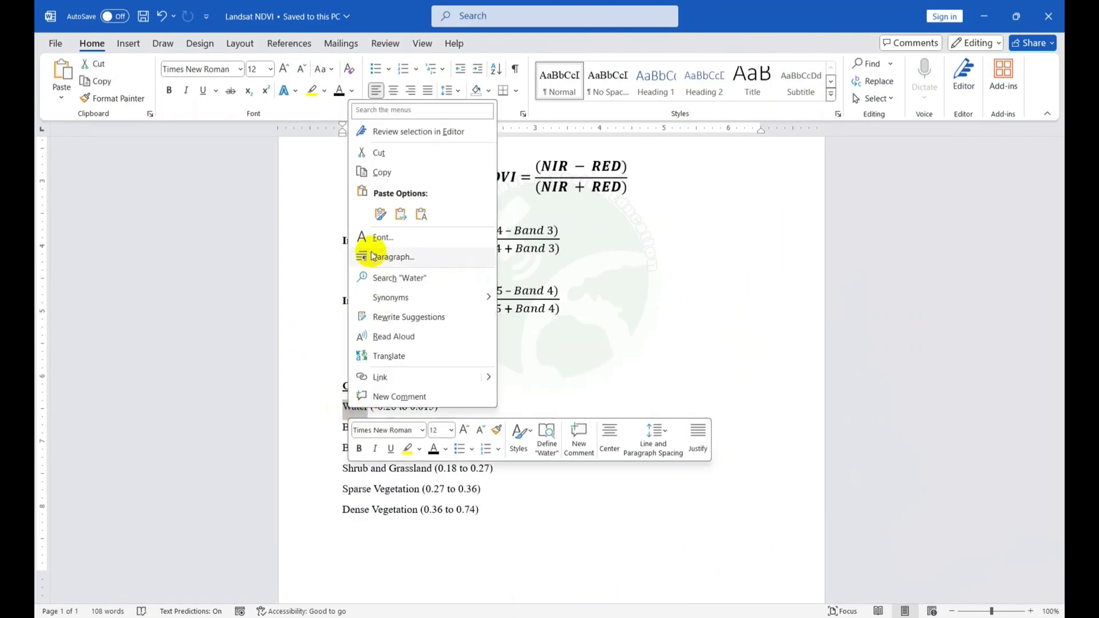
{"action": "left_click", "coordinate": [379, 172]}
{"action": "left_click", "coordinate": [984, 16]}
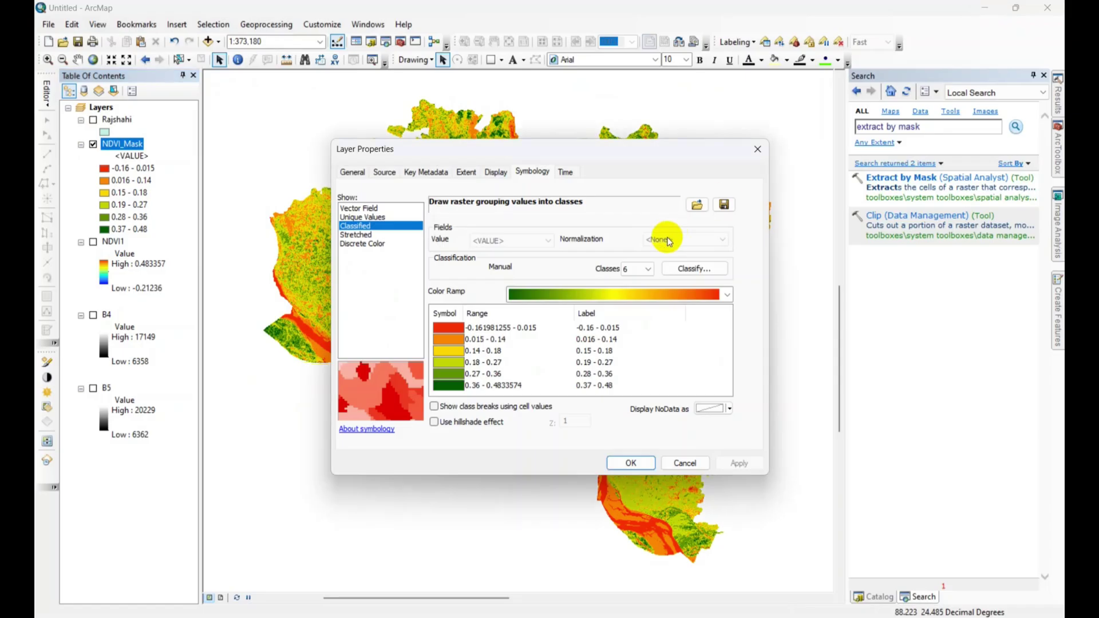
{"action": "double_click", "coordinate": [581, 327]}
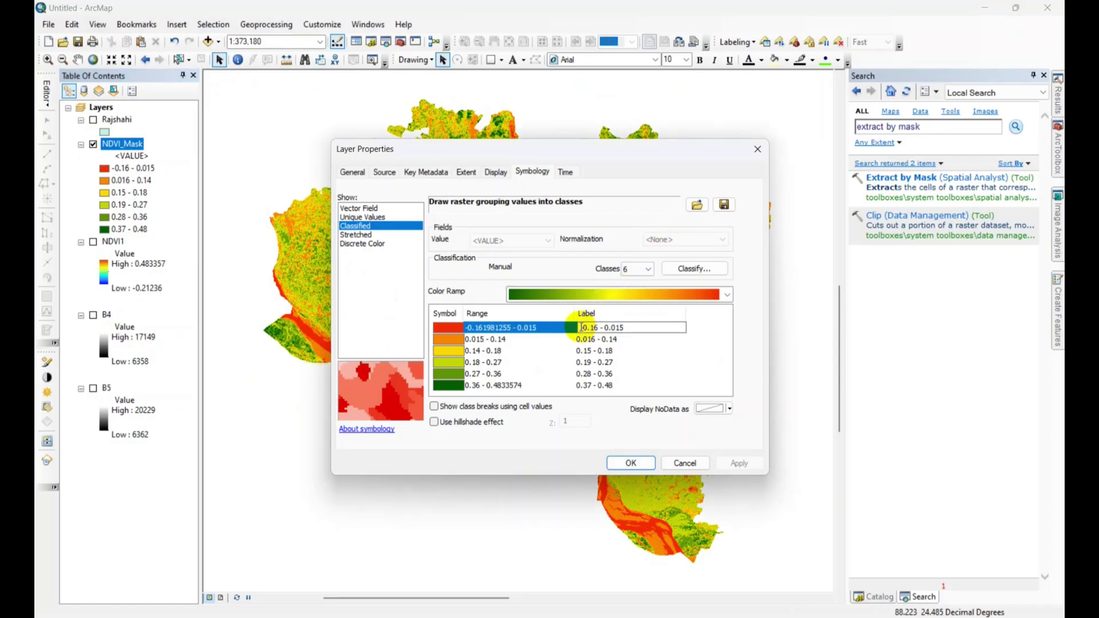
{"action": "key", "text": "ctrl+v"}
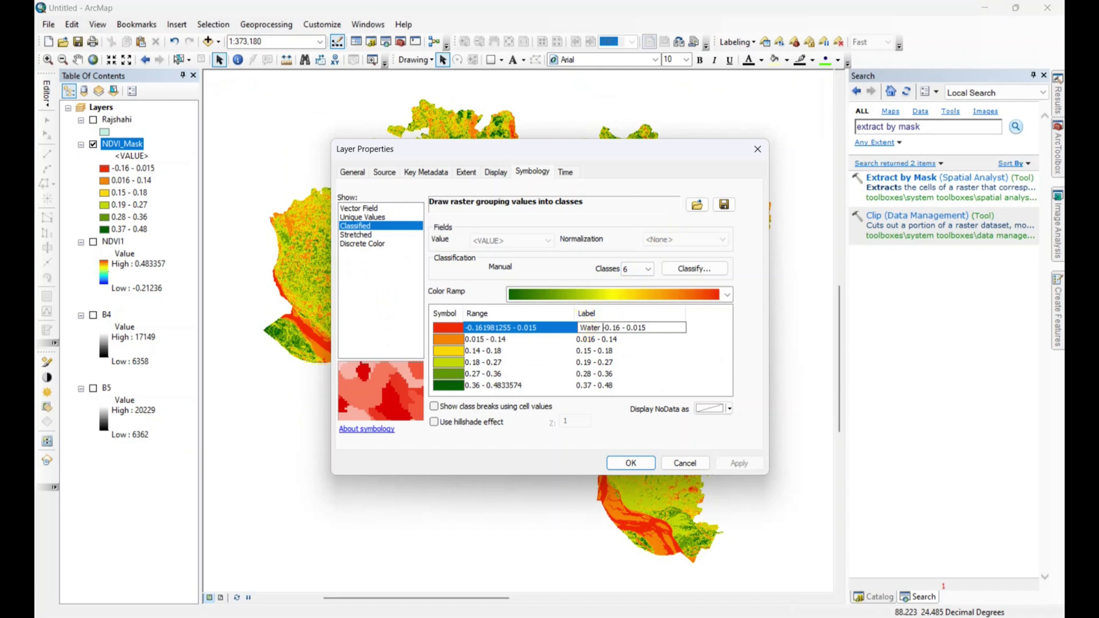
{"action": "type", "text": "("}
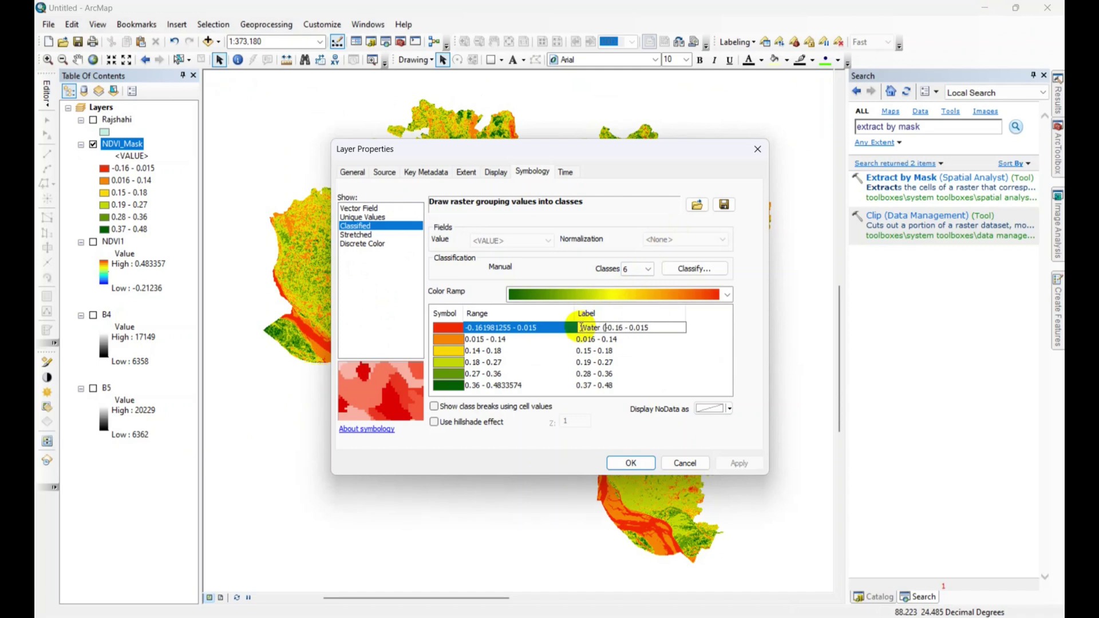
{"action": "left_click", "coordinate": [667, 322]}
{"action": "type", "text": ")"}
Step: Label the second class 'Builtup (0.016 - 0.14)'
{"action": "left_click", "coordinate": [579, 340]}
{"action": "left_click", "coordinate": [579, 340]}
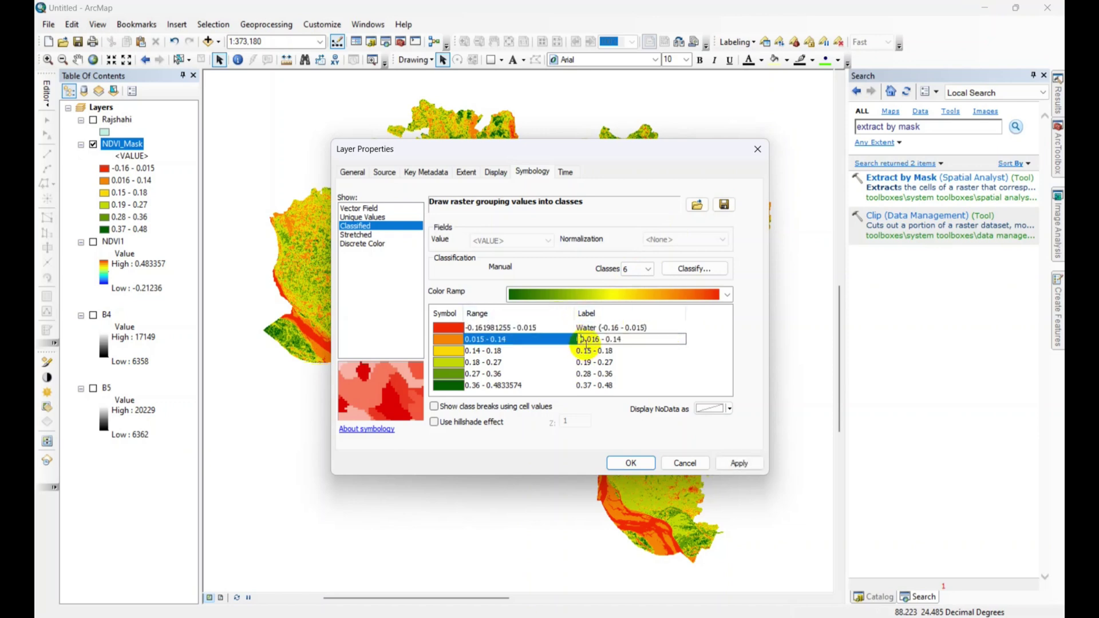
{"action": "type", "text": "Builtup ("}
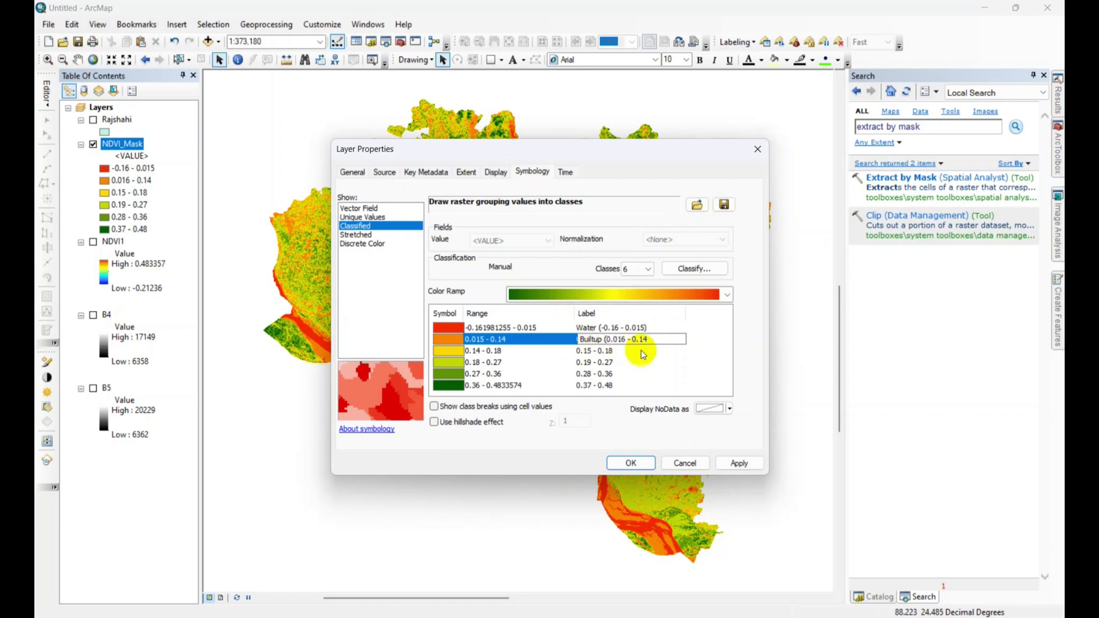
{"action": "left_click", "coordinate": [656, 340]}
{"action": "type", "text": ")"}
Step: Label the third class 'Barren Area (0.15 - 0.18)'
{"action": "left_click", "coordinate": [578, 351]}
{"action": "left_click", "coordinate": [582, 350]}
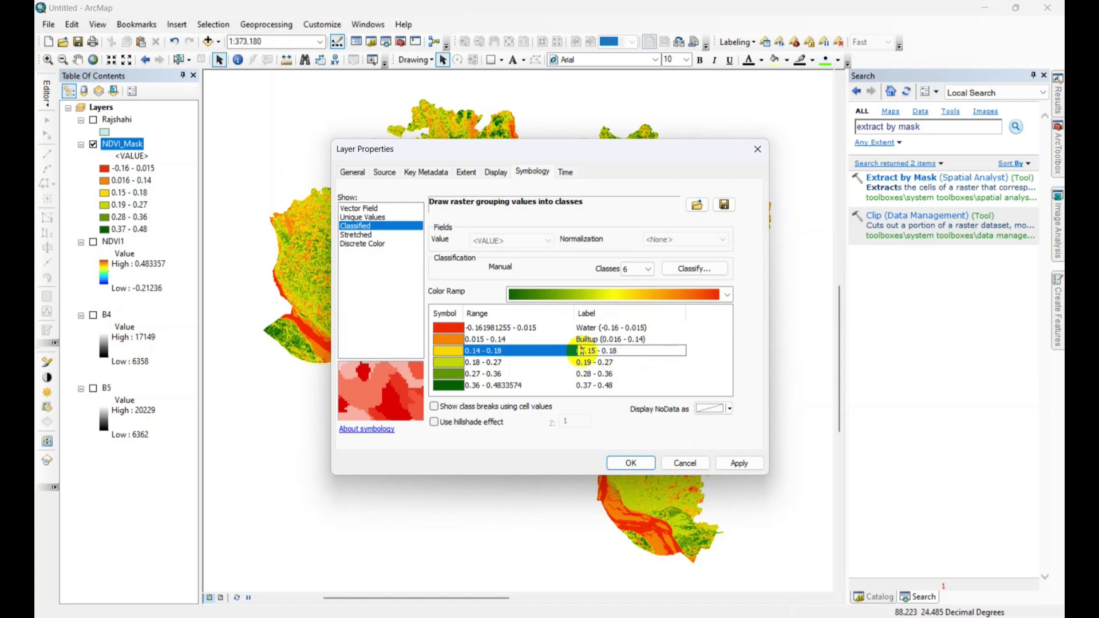
{"action": "type", "text": "Barren"}
{"action": "type", "text": "Area ("}
{"action": "left_click", "coordinate": [662, 349]}
{"action": "type", "text": ")"}
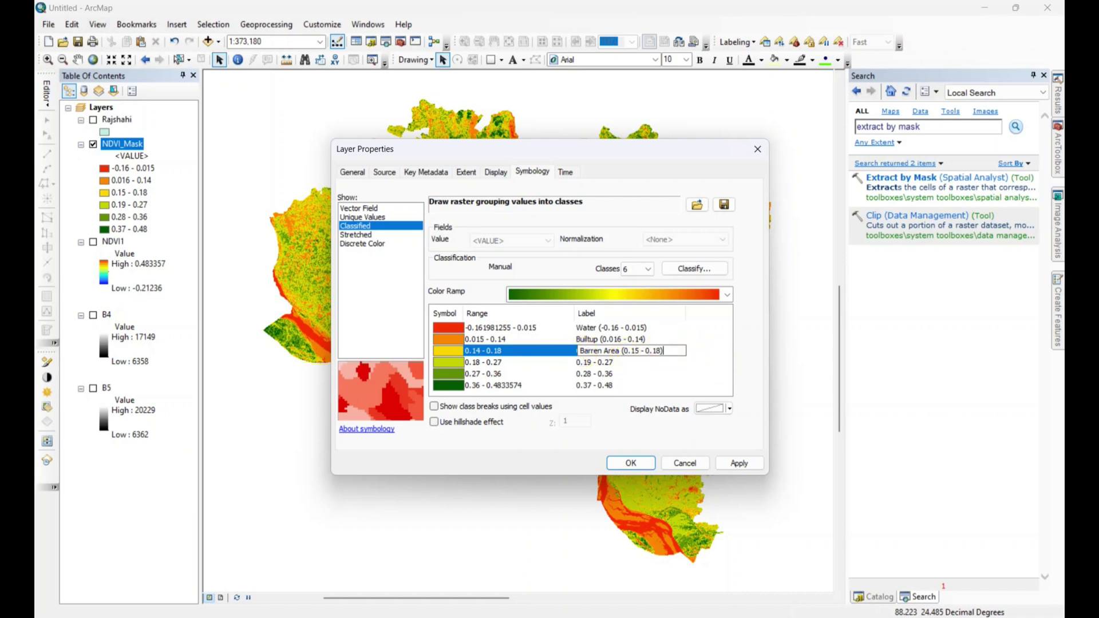
{"action": "left_click", "coordinate": [580, 363]}
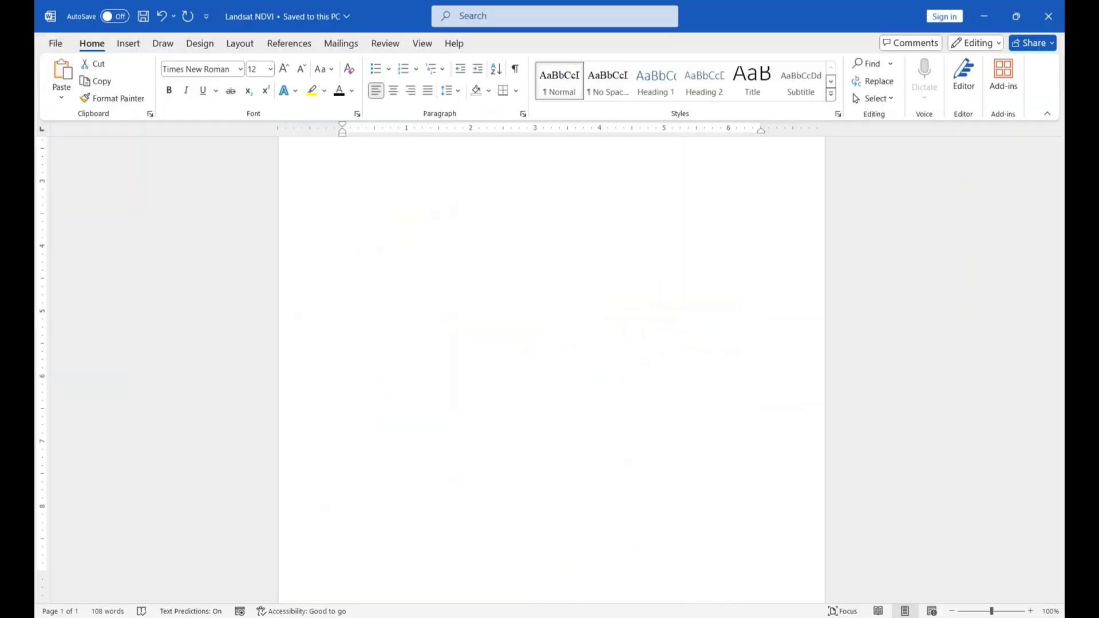
Step: Label the fourth class 'Shrub and Grassland' with its range in brackets, copied from Word
{"action": "left_click", "coordinate": [710, 617]}
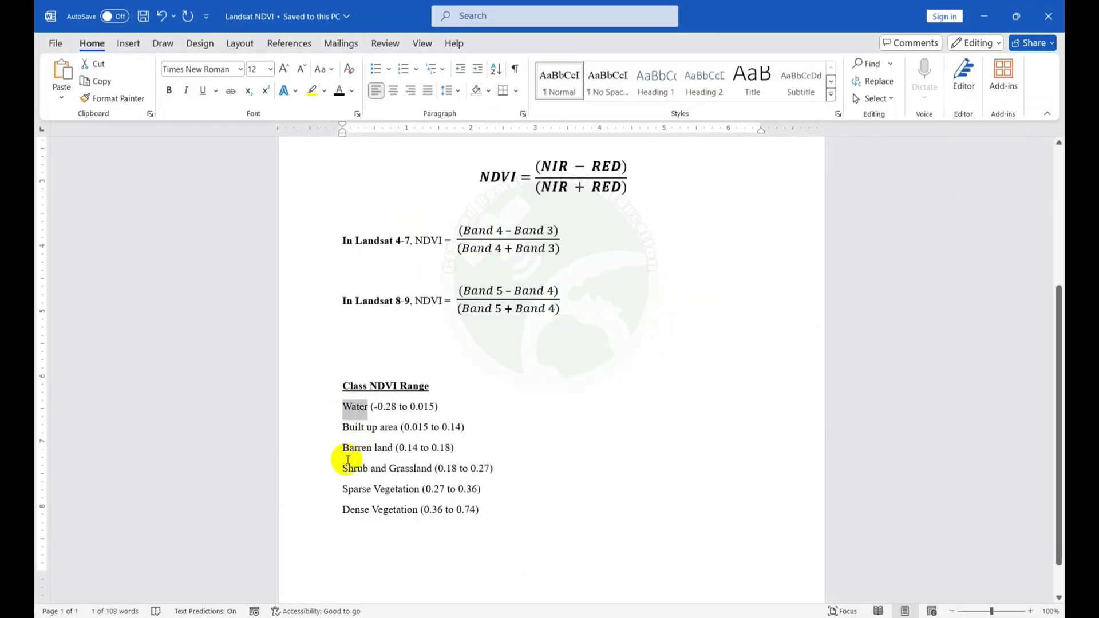
{"action": "left_click_drag", "start_coordinate": [344, 468], "coordinate": [434, 478]}
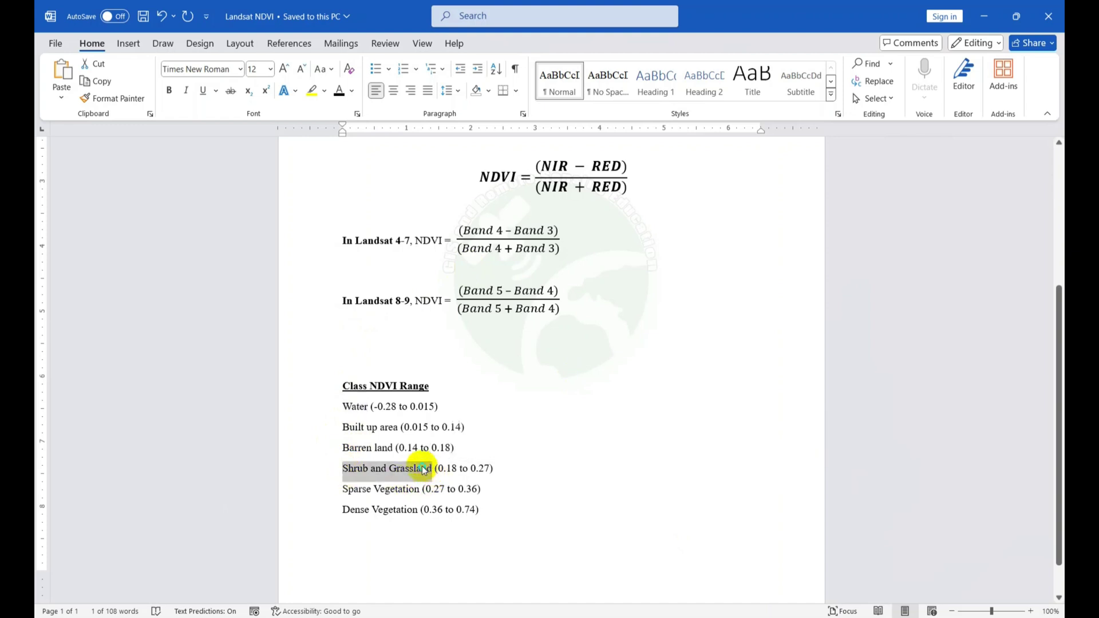
{"action": "right_click", "coordinate": [424, 471]}
{"action": "left_click", "coordinate": [473, 228]}
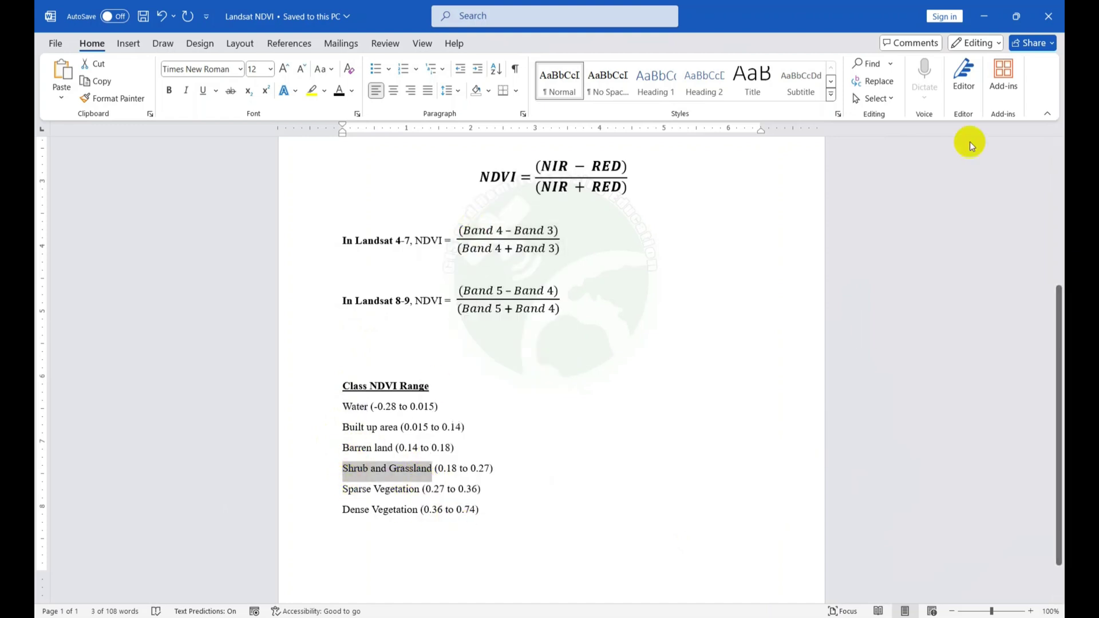
{"action": "left_click", "coordinate": [984, 16]}
{"action": "left_click", "coordinate": [578, 363]}
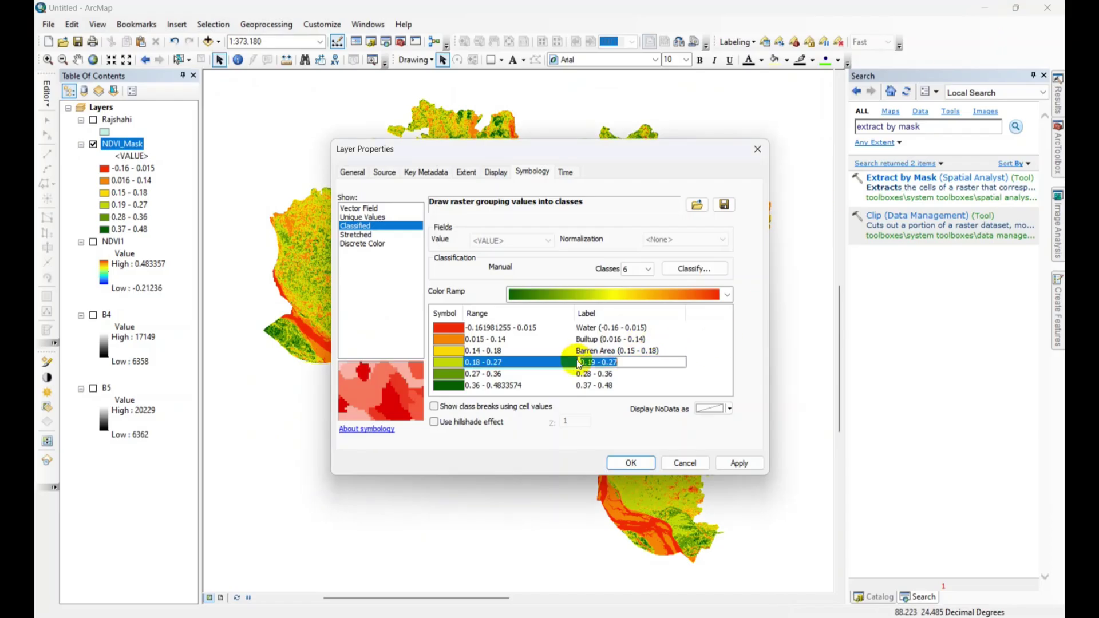
{"action": "right_click", "coordinate": [580, 363]}
{"action": "left_click", "coordinate": [617, 421]}
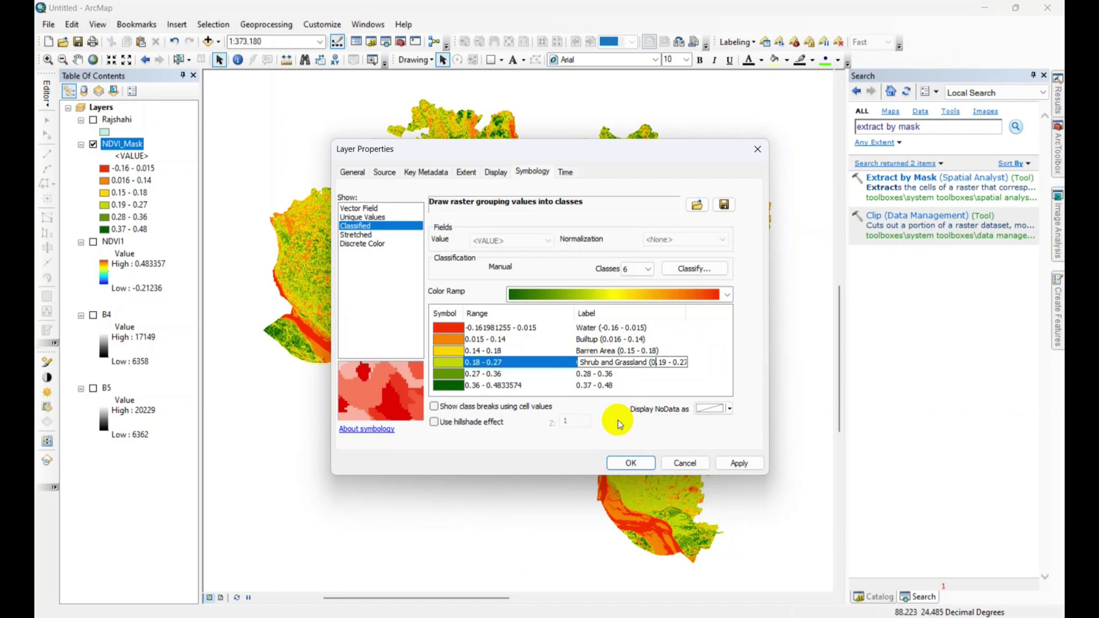
{"action": "key", "text": "End"}
{"action": "type", "text": ")"}
Step: Label the fifth class 'Sparse Vegetation' with its range in brackets
{"action": "key", "text": "alt+Tab"}
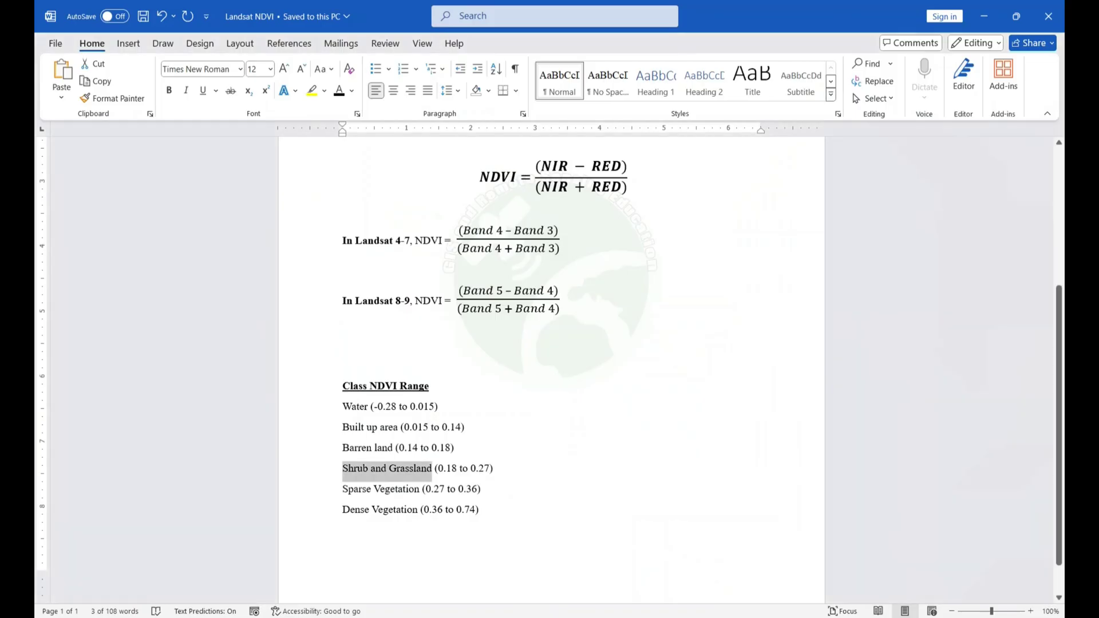
{"action": "left_click_drag", "start_coordinate": [342, 490], "coordinate": [420, 491]}
{"action": "right_click", "coordinate": [421, 491]}
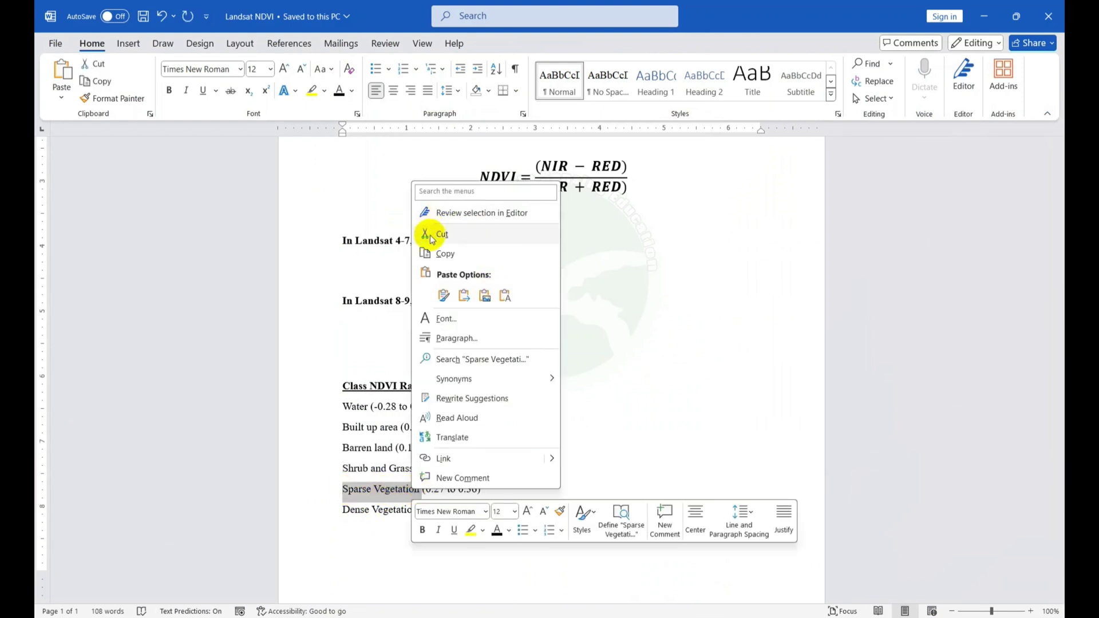
{"action": "left_click", "coordinate": [433, 254]}
{"action": "left_click", "coordinate": [984, 16]}
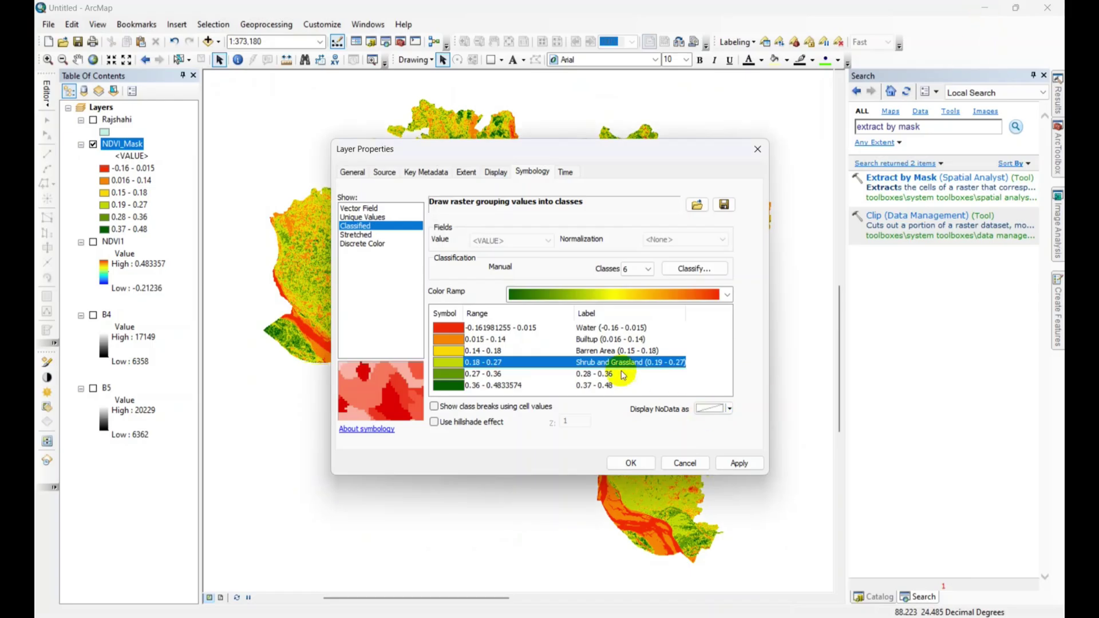
{"action": "left_click", "coordinate": [578, 375]}
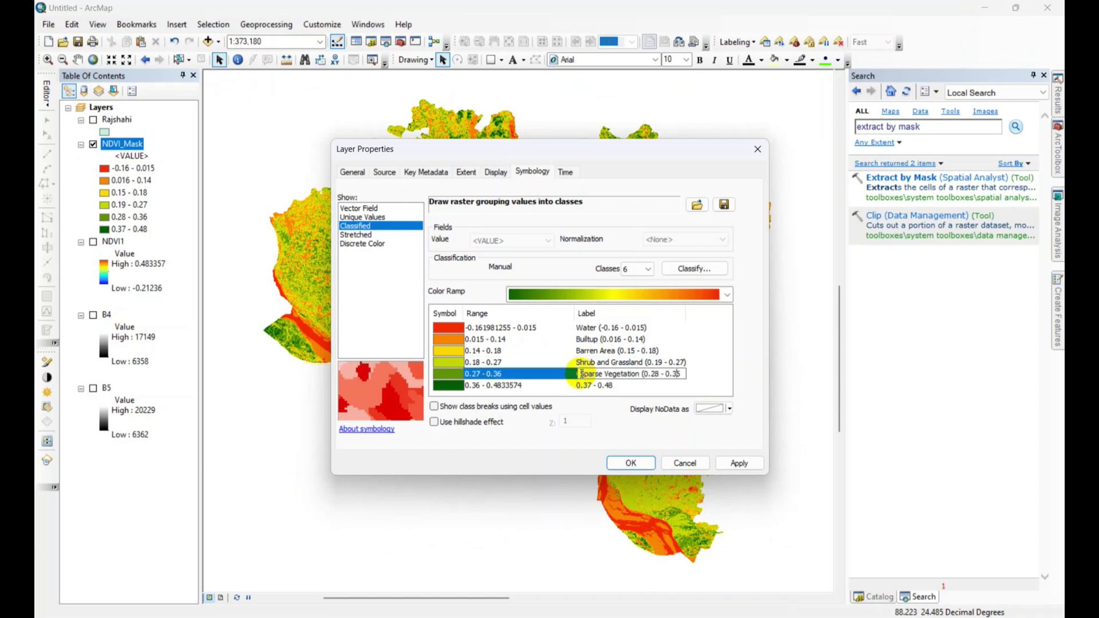
{"action": "type", "text": ")"}
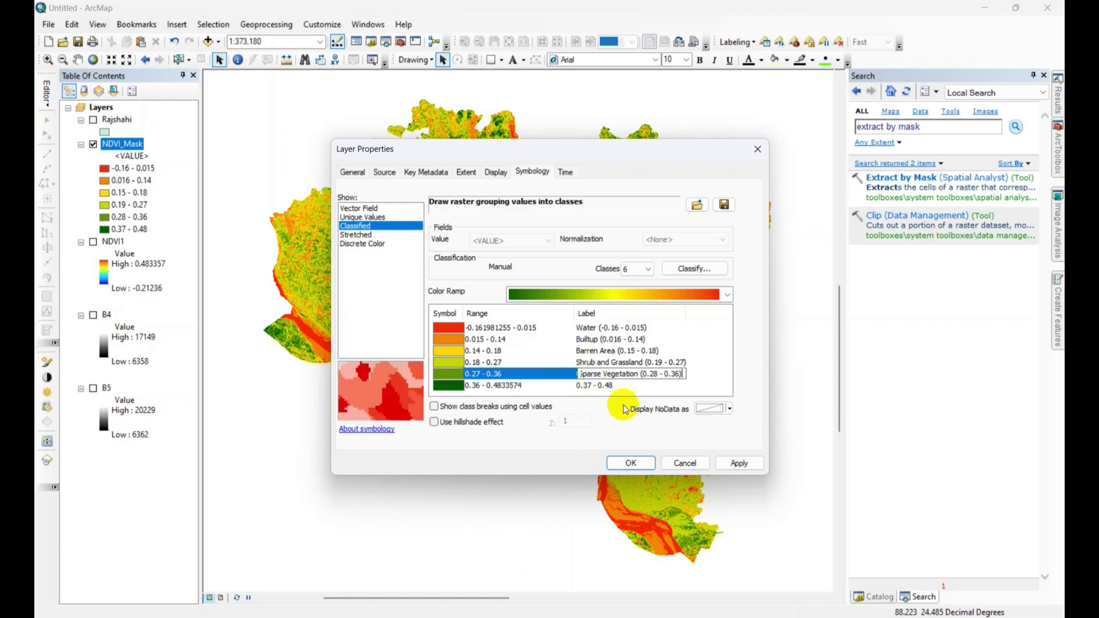
Step: Label the last class 'Dense Vegetation' with its range in brackets and apply the labels
{"action": "left_click", "coordinate": [726, 608]}
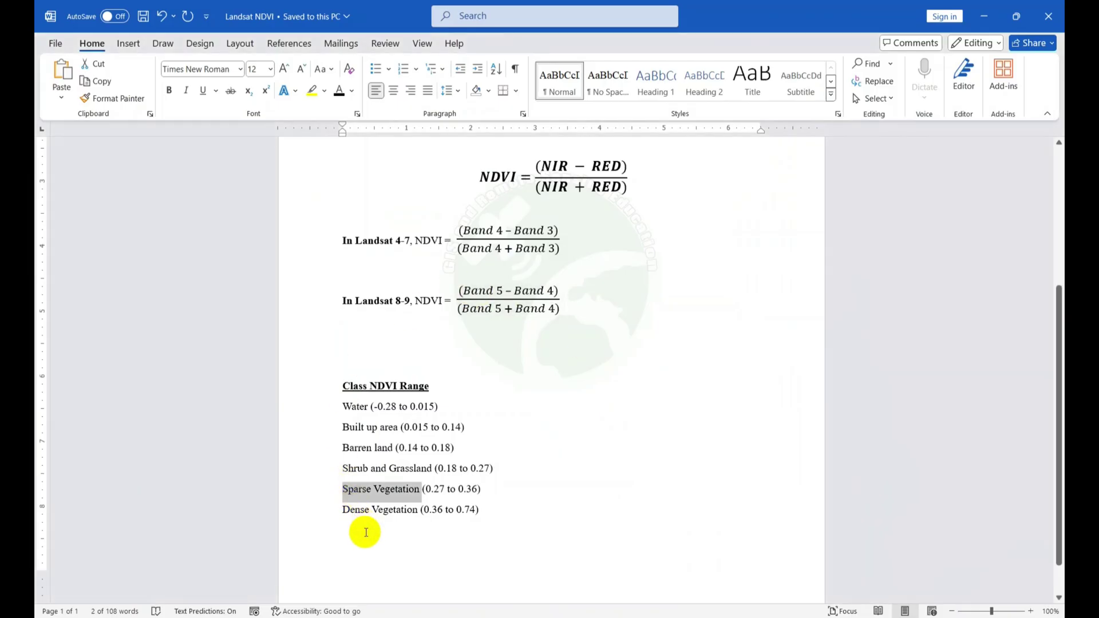
{"action": "left_click_drag", "start_coordinate": [344, 510], "coordinate": [424, 511]}
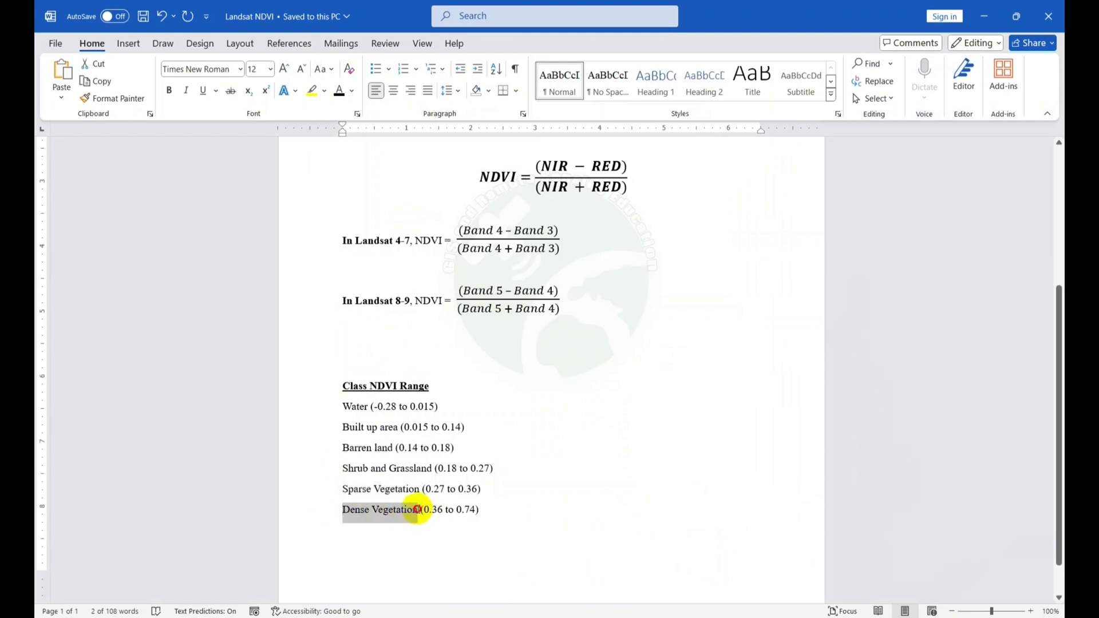
{"action": "right_click", "coordinate": [418, 511]}
{"action": "left_click", "coordinate": [453, 270]}
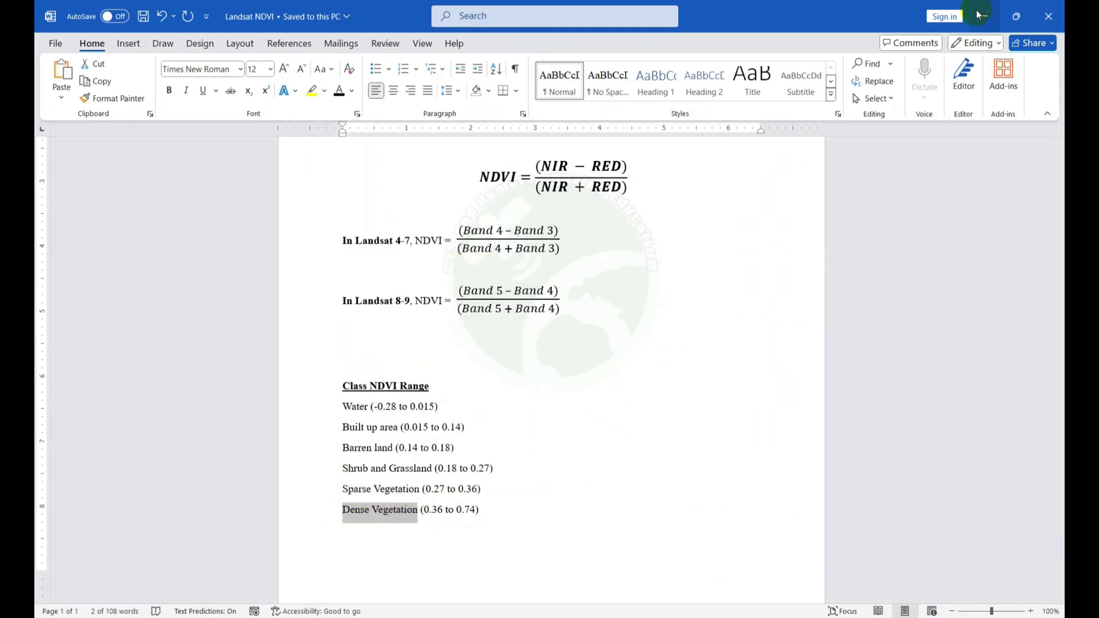
{"action": "left_click", "coordinate": [973, 16]}
{"action": "left_click", "coordinate": [582, 387]}
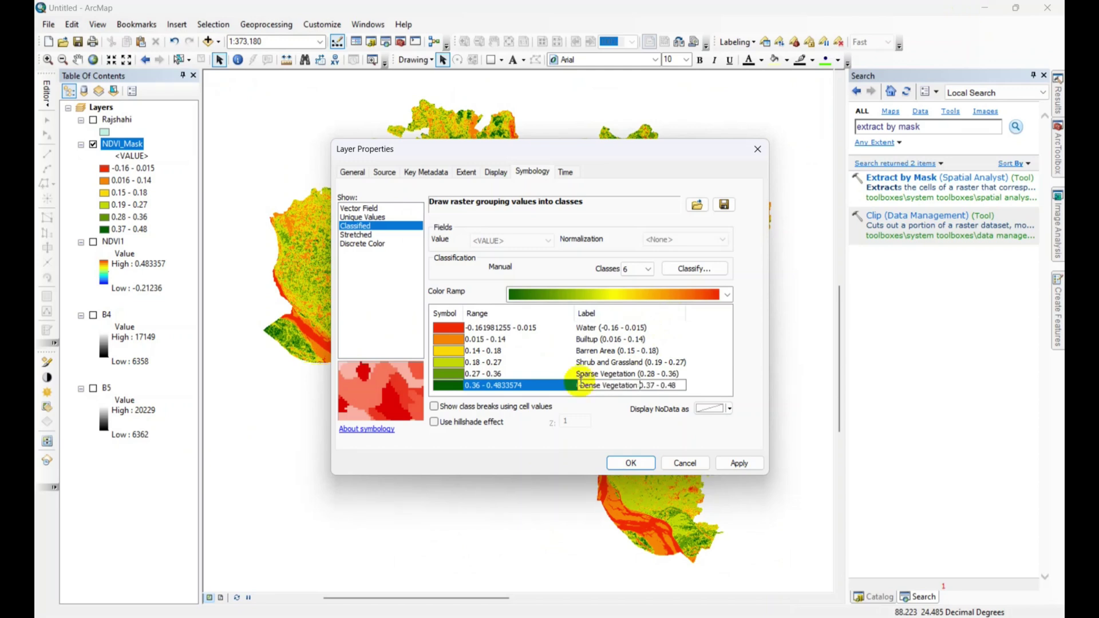
{"action": "type", "text": "("}
{"action": "type", "text": ")"}
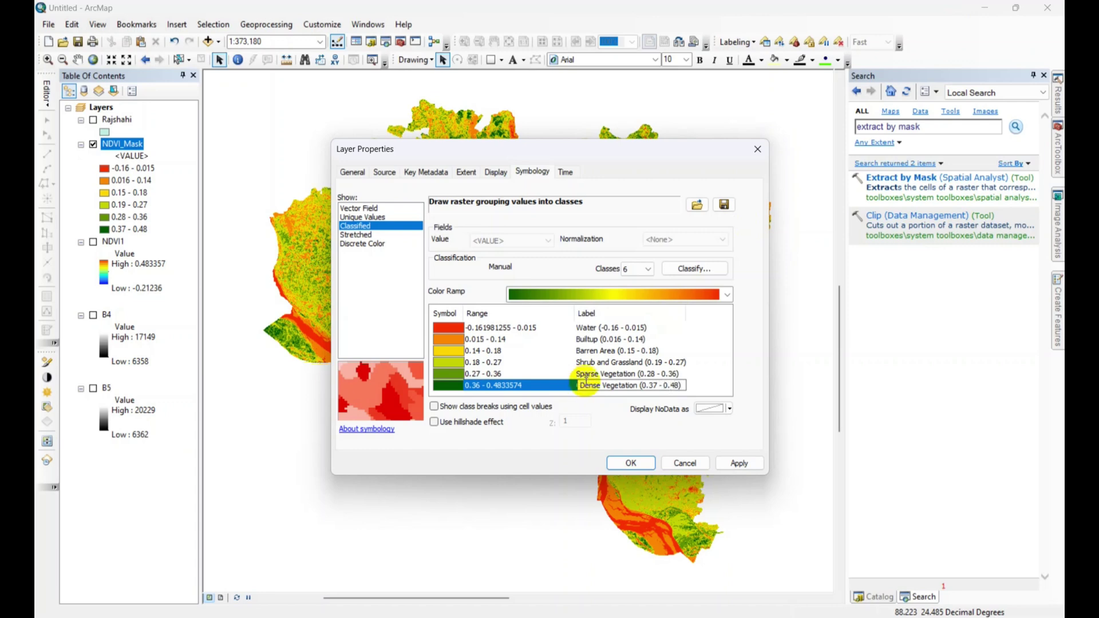
{"action": "left_click", "coordinate": [747, 466]}
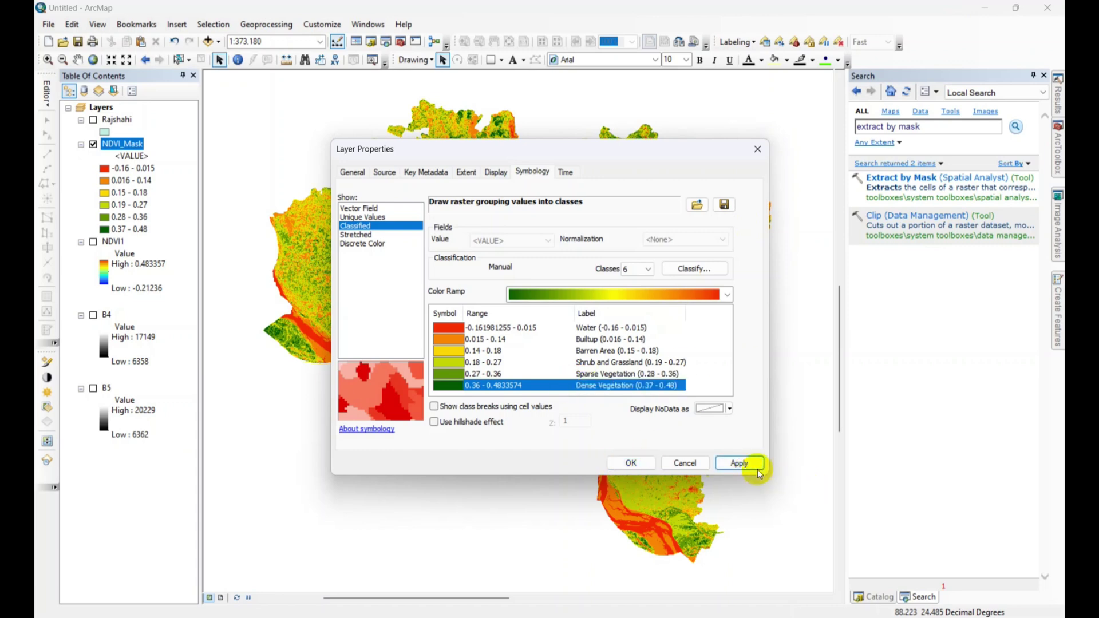
{"action": "left_click", "coordinate": [751, 465]}
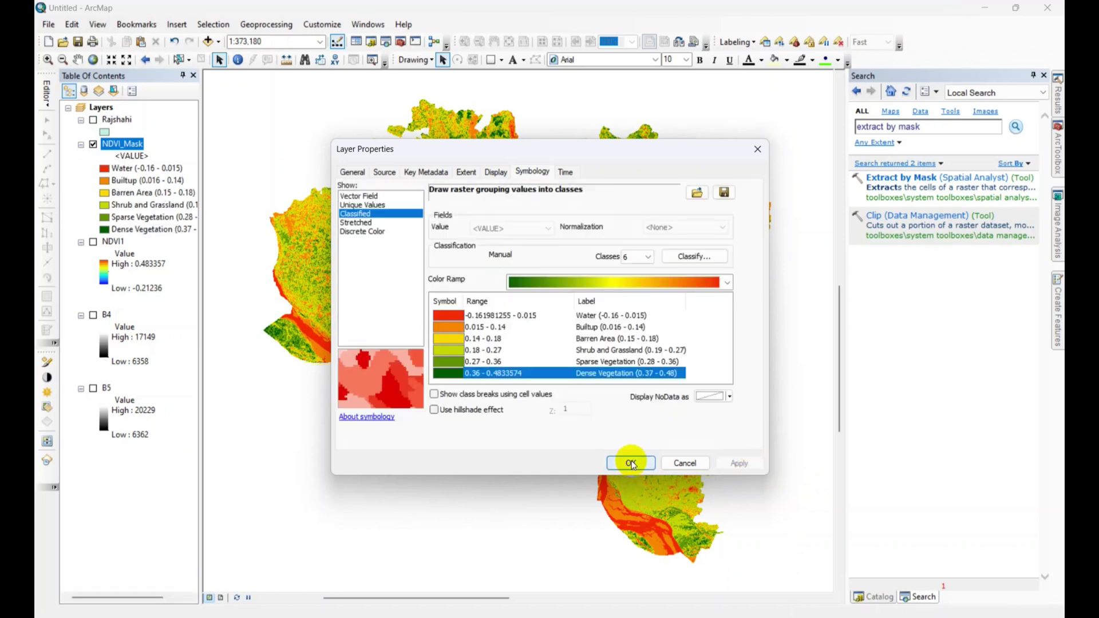
{"action": "left_click", "coordinate": [630, 462]}
{"action": "left_click_drag", "start_coordinate": [200, 221], "coordinate": [250, 228]}
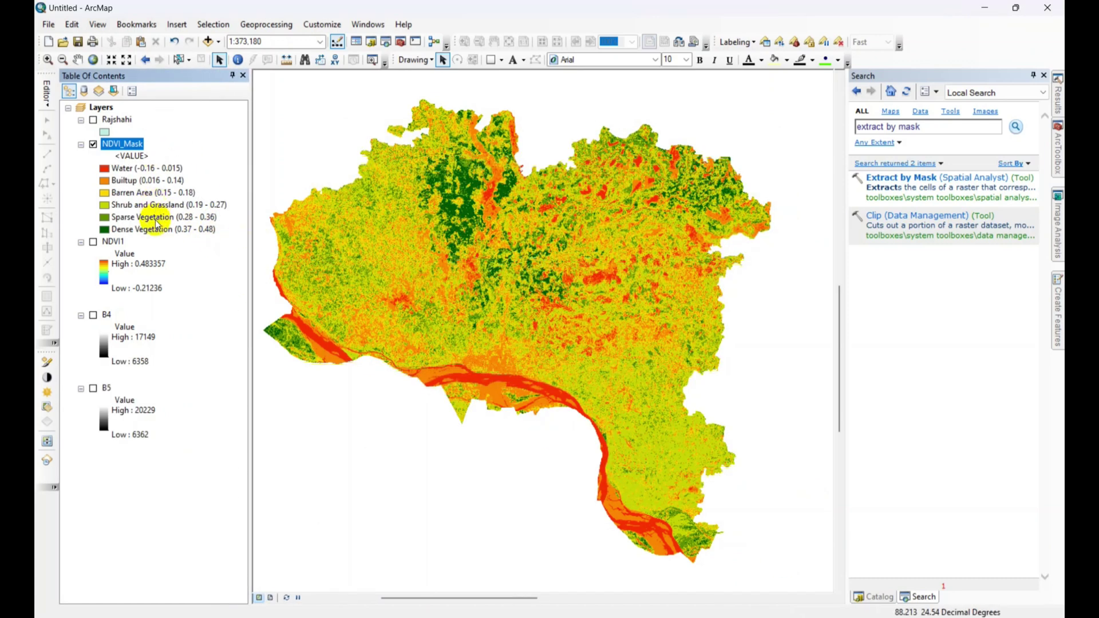
{"action": "right_click", "coordinate": [131, 150]}
{"action": "left_click", "coordinate": [215, 344]}
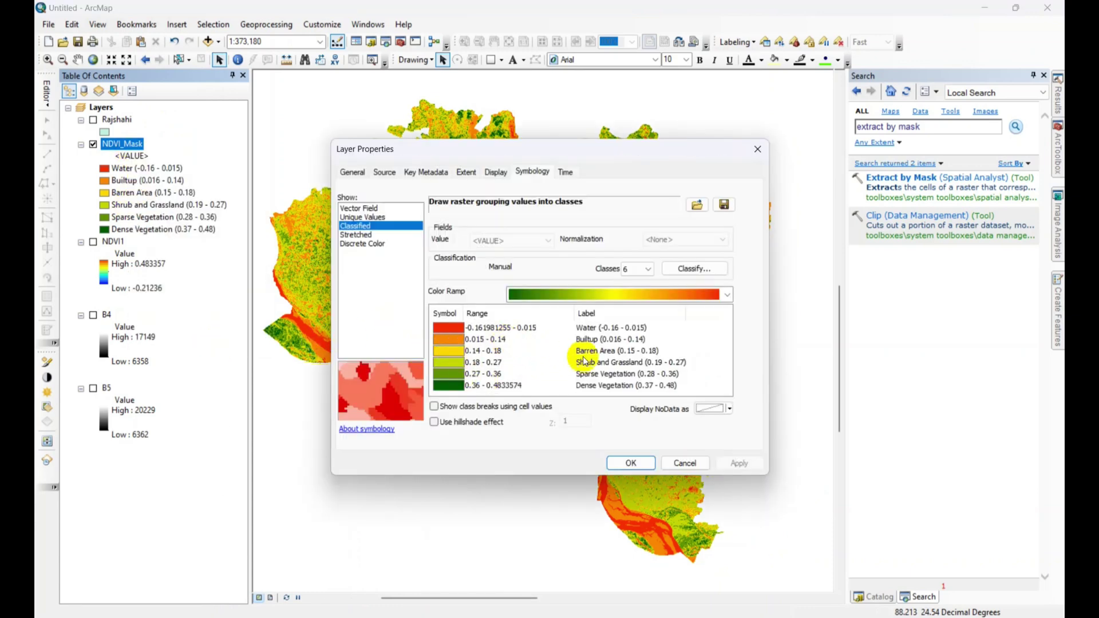
{"action": "left_click", "coordinate": [631, 464]}
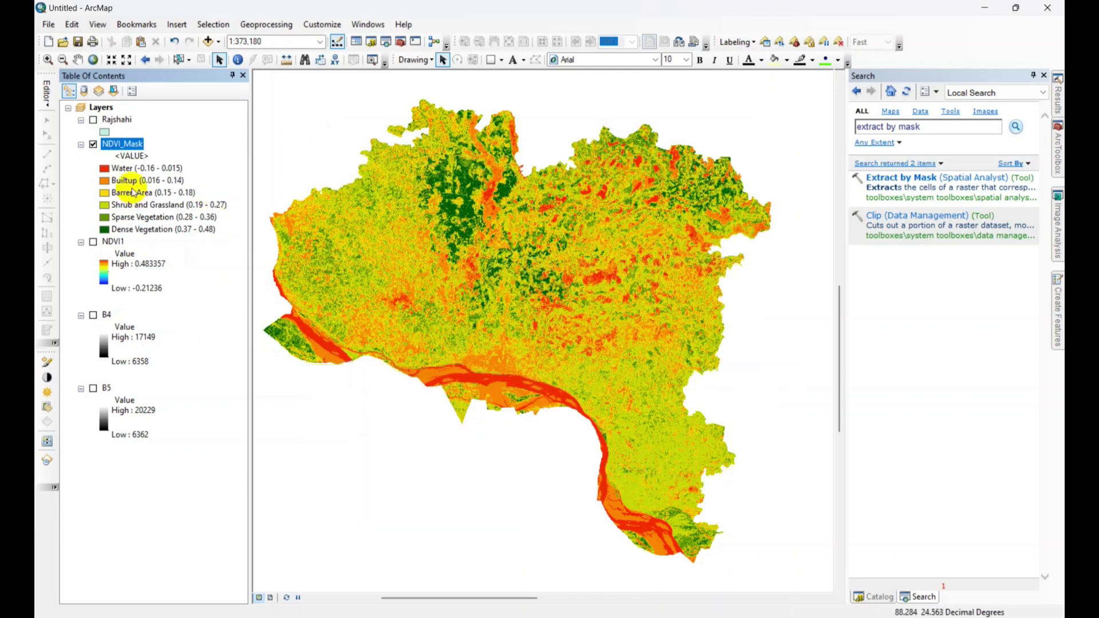
{"action": "left_click", "coordinate": [132, 157]}
{"action": "double_click", "coordinate": [130, 153]}
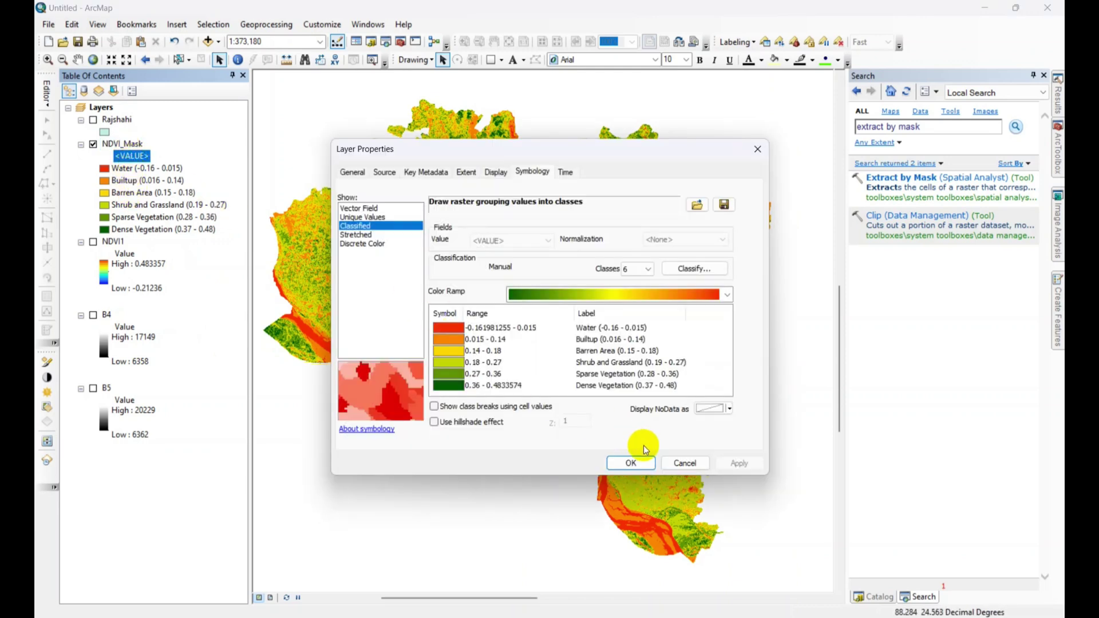
{"action": "left_click", "coordinate": [632, 463]}
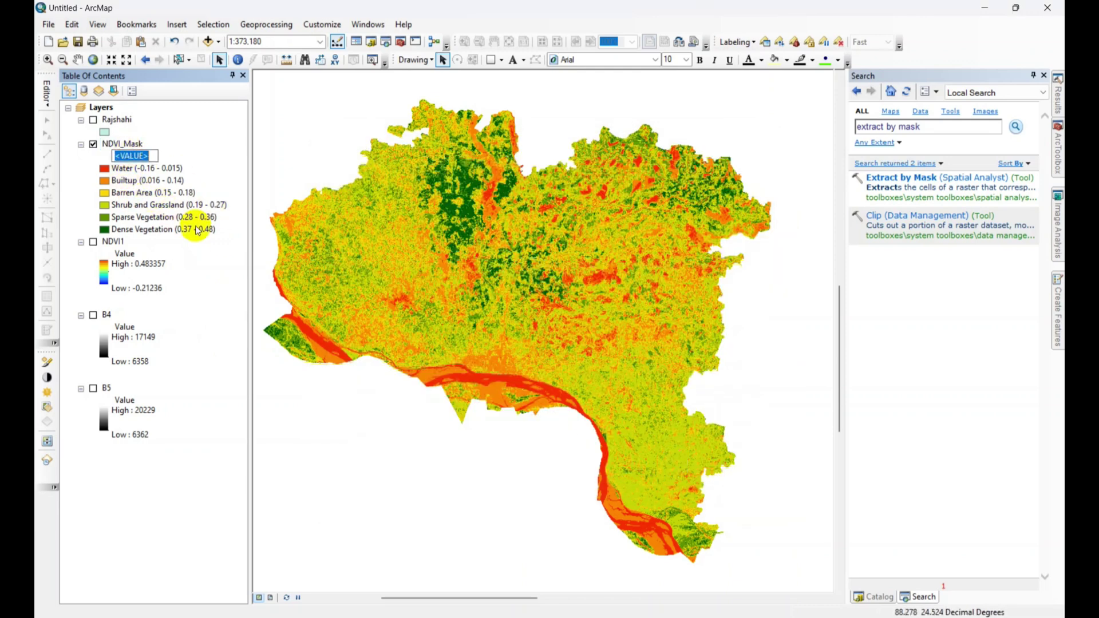
{"action": "left_click", "coordinate": [397, 427]}
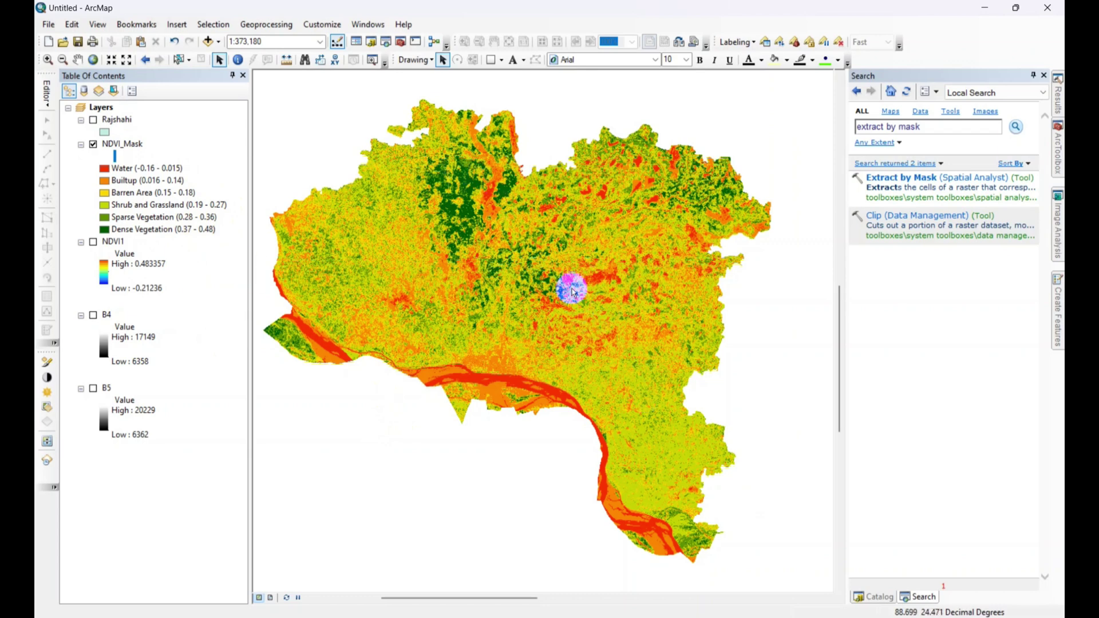
Step: In Layout View, stretch the map frame to the page margins and zoom to NDVI_Mask
{"action": "left_click", "coordinate": [271, 598]}
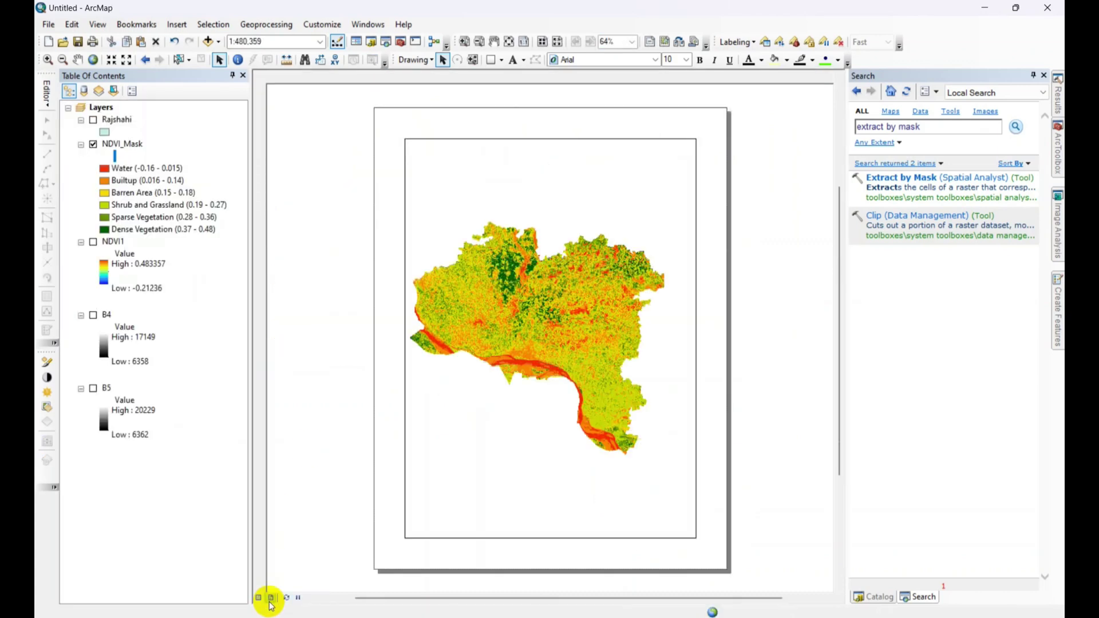
{"action": "left_click", "coordinate": [496, 139]}
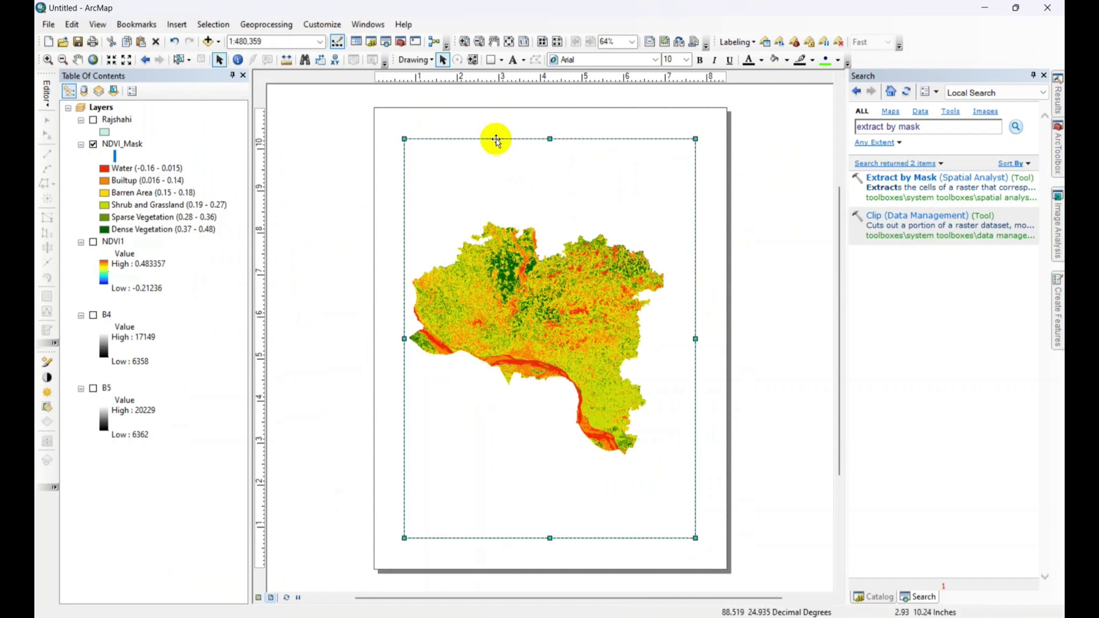
{"action": "left_click_drag", "start_coordinate": [550, 139], "coordinate": [550, 122]}
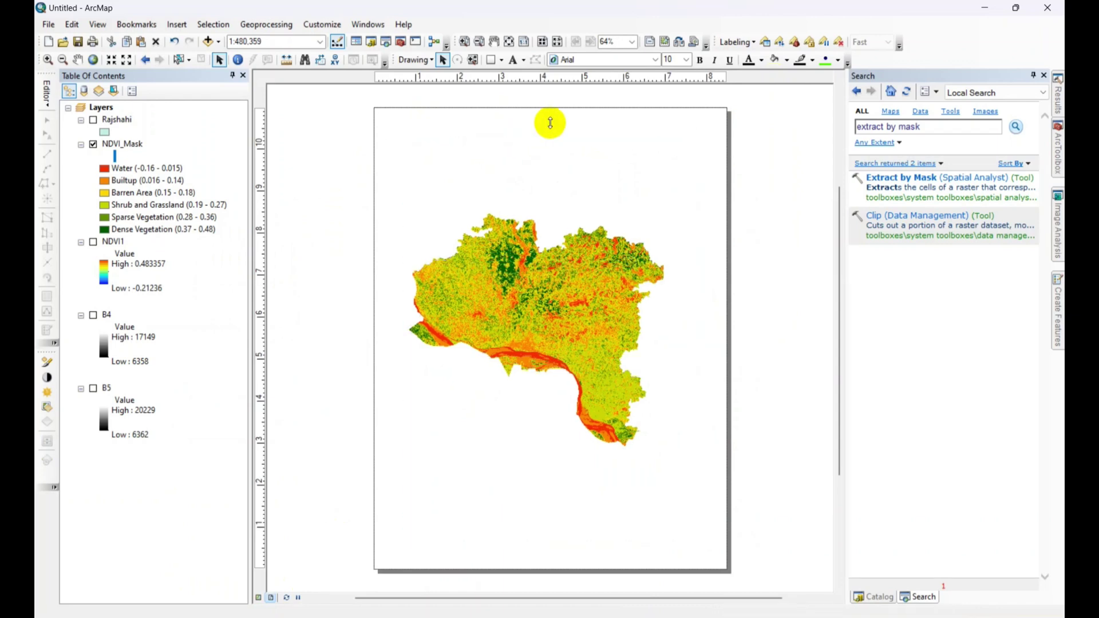
{"action": "left_click_drag", "start_coordinate": [404, 330], "coordinate": [387, 335]}
{"action": "left_click_drag", "start_coordinate": [550, 538], "coordinate": [550, 558]}
{"action": "left_click_drag", "start_coordinate": [697, 342], "coordinate": [718, 341]}
{"action": "right_click", "coordinate": [122, 143]}
{"action": "left_click", "coordinate": [172, 213]}
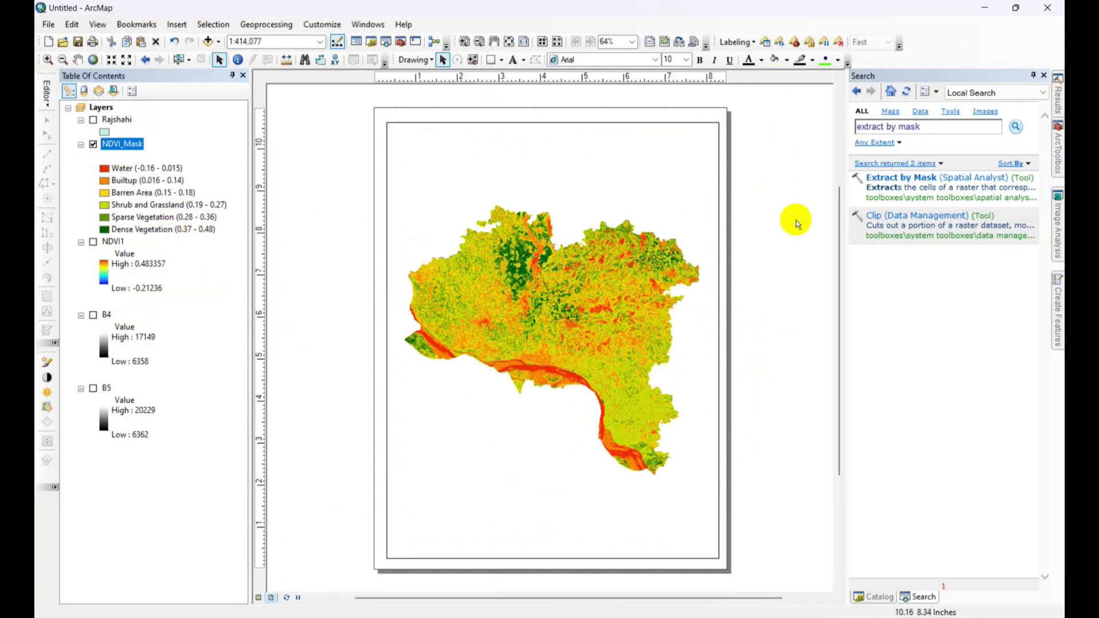
Step: Insert a bold 'NDVI Map' title on the page and start choosing its font
{"action": "left_click", "coordinate": [177, 24]}
{"action": "left_click", "coordinate": [188, 52]}
{"action": "type", "text": "NDVI Map"}
{"action": "left_click", "coordinate": [571, 334]}
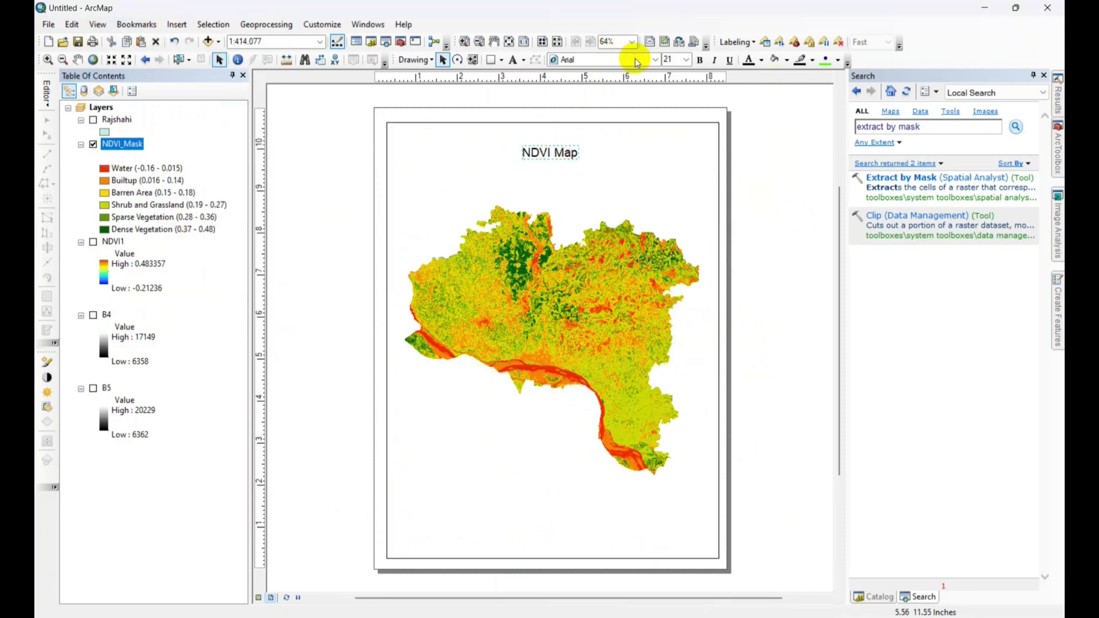
{"action": "left_click", "coordinate": [699, 60]}
{"action": "left_click", "coordinate": [655, 60]}
{"action": "scroll", "coordinate": [607, 143], "scroll_direction": "down", "scroll_amount": 10}
Step: Set the title font to Times New Roman and place a north arrow at the page's top right
{"action": "left_click", "coordinate": [578, 87]}
{"action": "left_click", "coordinate": [176, 24]}
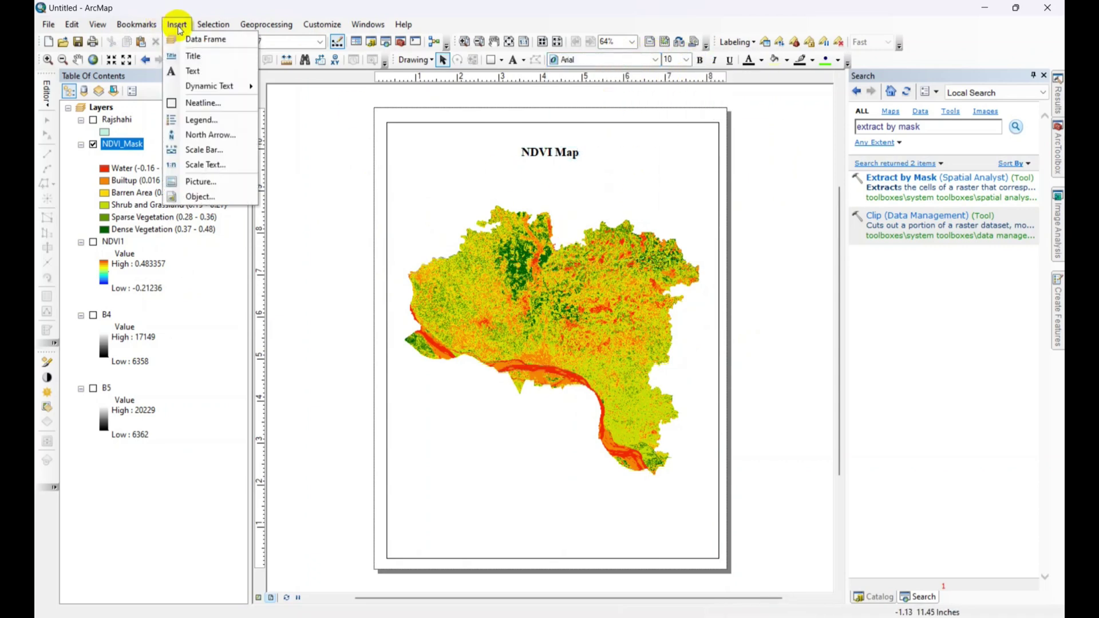
{"action": "left_click", "coordinate": [203, 138]}
{"action": "left_click", "coordinate": [284, 309]}
{"action": "left_click_drag", "start_coordinate": [510, 422], "coordinate": [680, 191]}
{"action": "left_click", "coordinate": [747, 232]}
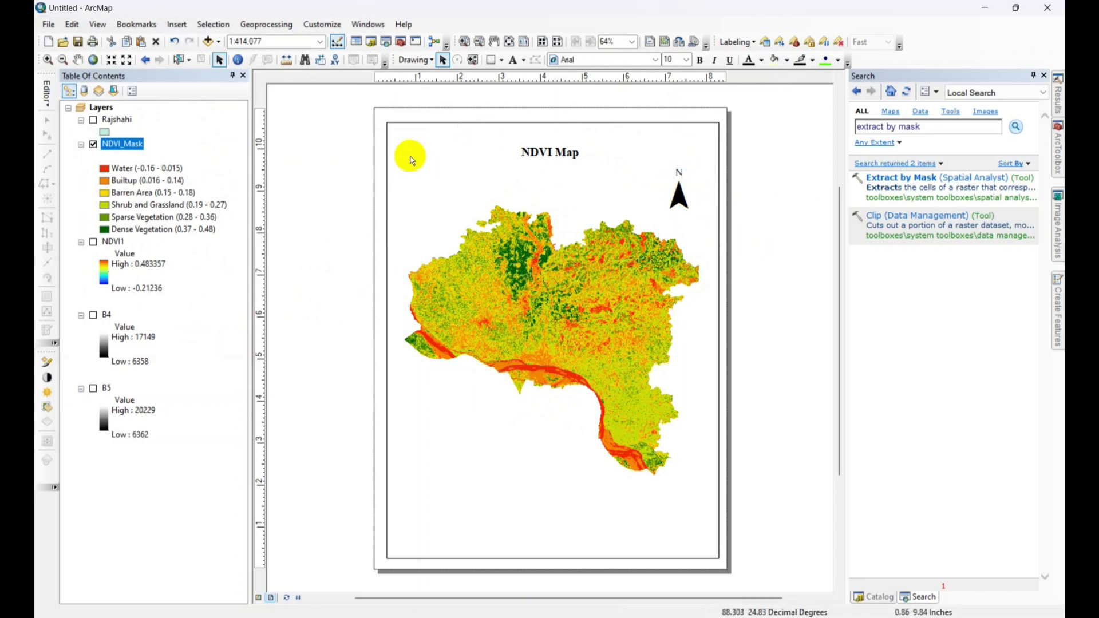
Step: Insert a legend with default settings and move it to the page's bottom-left corner
{"action": "left_click", "coordinate": [177, 24]}
{"action": "left_click", "coordinate": [202, 120]}
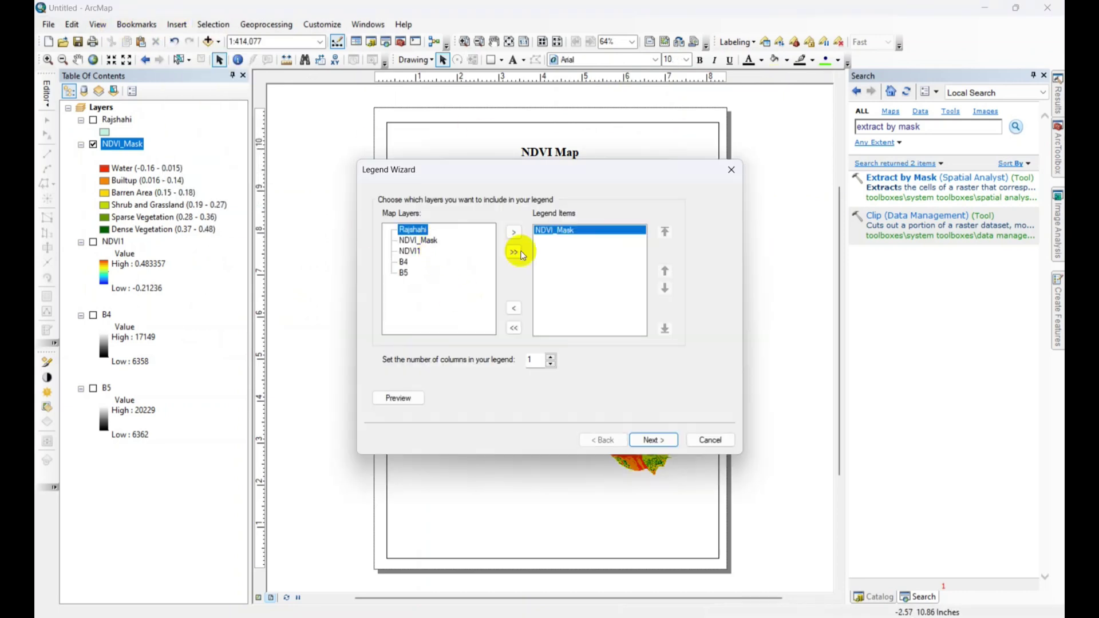
{"action": "left_click", "coordinate": [652, 441]}
{"action": "left_click", "coordinate": [652, 441]}
{"action": "left_click", "coordinate": [652, 441]}
{"action": "left_click", "coordinate": [653, 440]}
{"action": "left_click", "coordinate": [652, 441]}
{"action": "left_click_drag", "start_coordinate": [569, 405], "coordinate": [499, 558]}
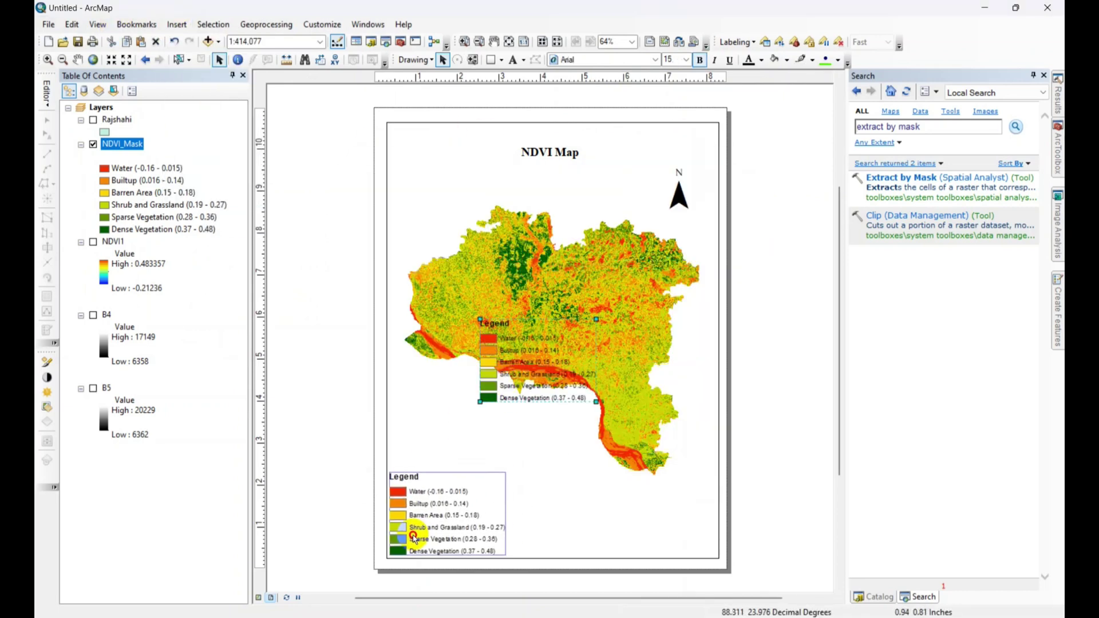
Step: Insert an alternating scale bar and place it along the bottom of the page
{"action": "left_click", "coordinate": [177, 24]}
{"action": "left_click", "coordinate": [202, 150]}
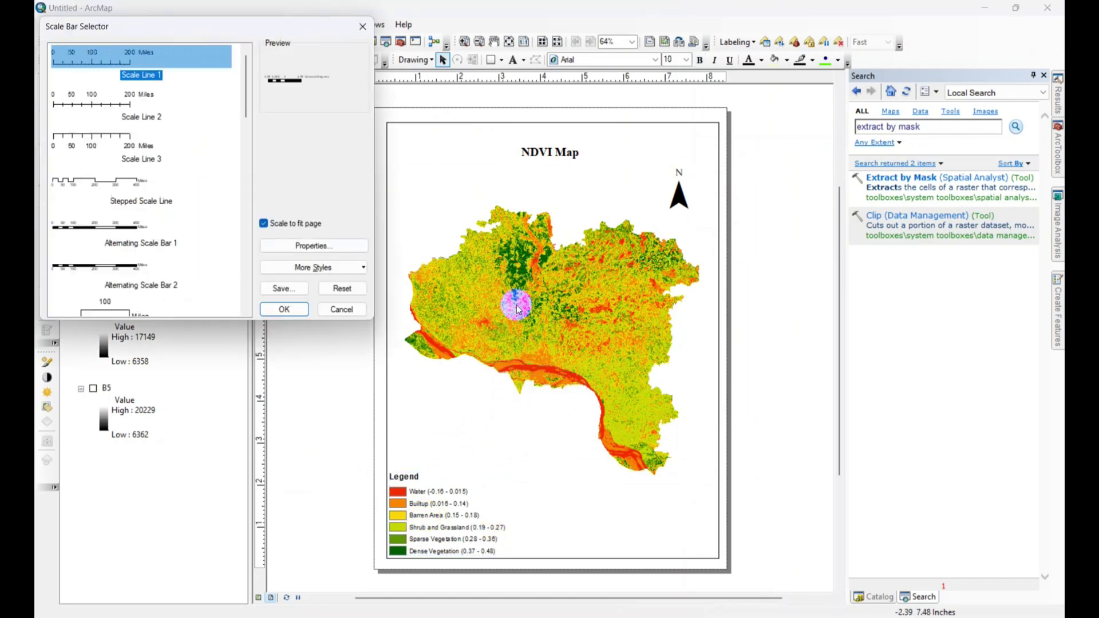
{"action": "left_click", "coordinate": [284, 309]}
{"action": "left_click_drag", "start_coordinate": [471, 372], "coordinate": [561, 544]}
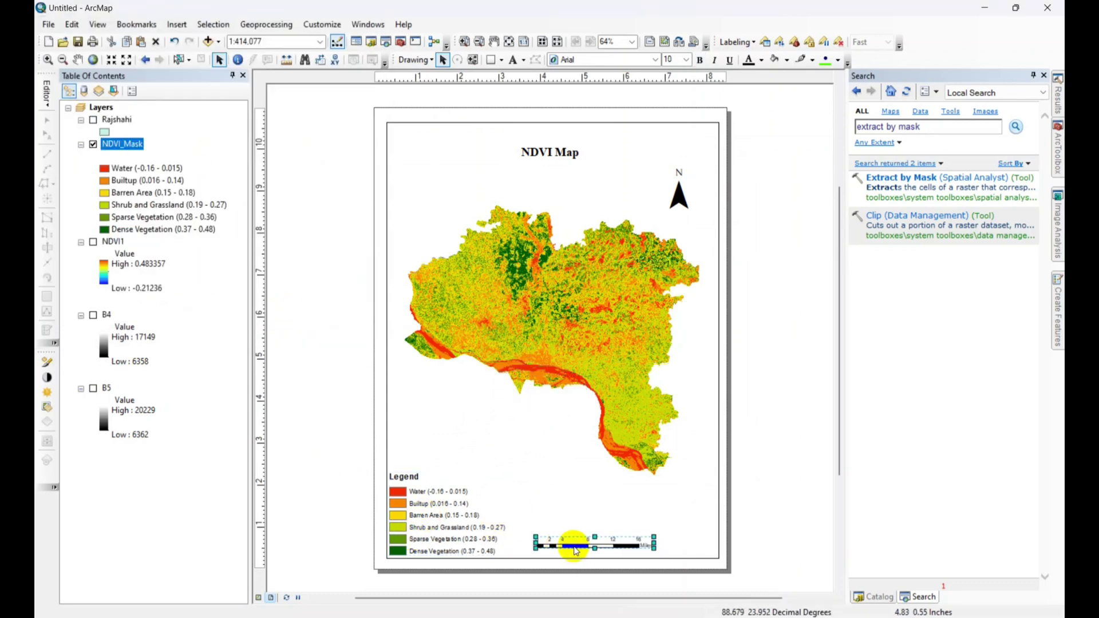
Step: Set the scale bar's division units to Kilometers and its label to KM
{"action": "right_click", "coordinate": [562, 544]}
{"action": "left_click", "coordinate": [590, 530]}
{"action": "left_click", "coordinate": [455, 354]}
{"action": "left_click", "coordinate": [490, 422]}
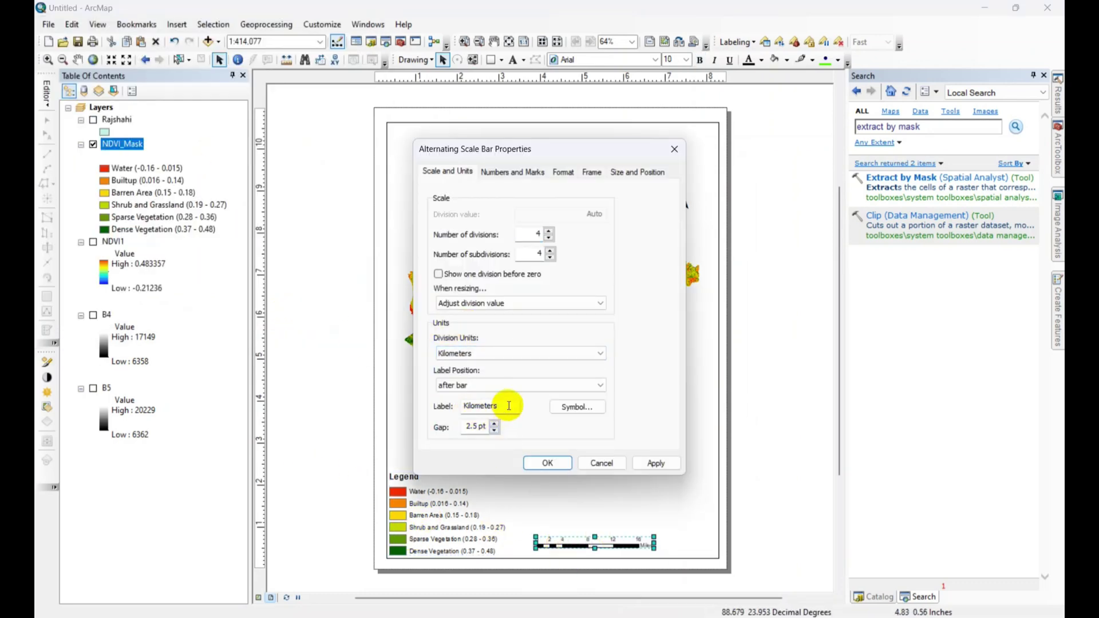
{"action": "left_click", "coordinate": [640, 464]}
{"action": "left_click_drag", "start_coordinate": [499, 394], "coordinate": [365, 395]}
{"action": "type", "text": "KM"}
{"action": "left_click", "coordinate": [650, 465]}
{"action": "left_click", "coordinate": [549, 463]}
Step: Nudge the scale bar right, then turn on the Rajshahi boundary layer for symbol editing
{"action": "left_click_drag", "start_coordinate": [609, 545], "coordinate": [613, 545]}
{"action": "left_click", "coordinate": [789, 520]}
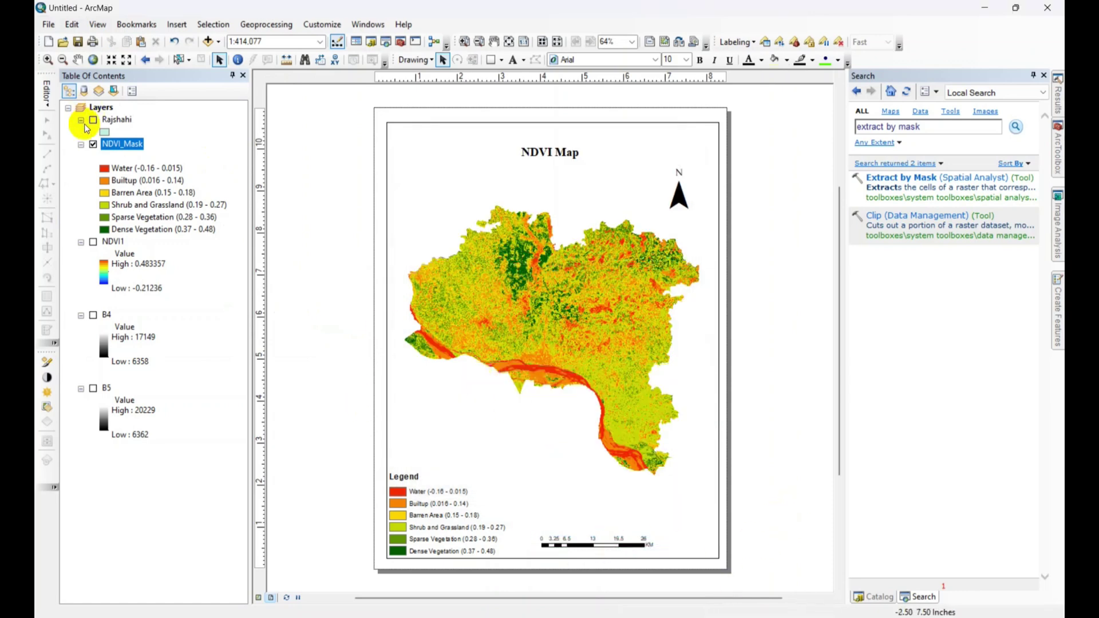
{"action": "left_click", "coordinate": [94, 120]}
{"action": "double_click", "coordinate": [104, 133]}
Step: Make the Rajshahi boundary hollow and add a default graticule grid to the map frame
{"action": "left_click", "coordinate": [635, 425]}
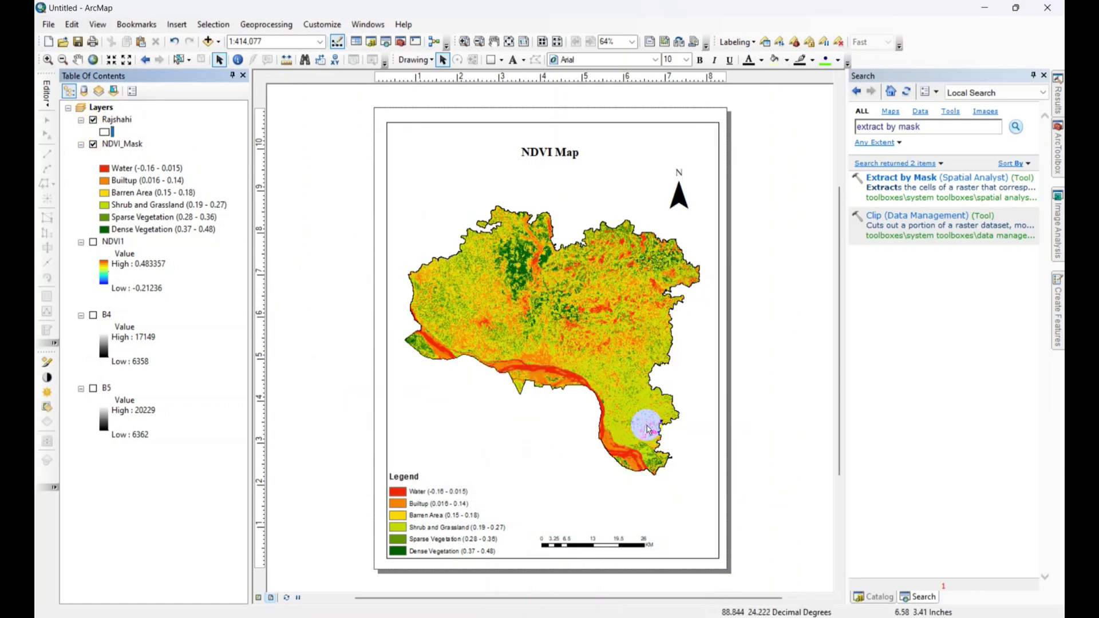
{"action": "right_click", "coordinate": [488, 125]}
{"action": "left_click", "coordinate": [522, 371]}
{"action": "left_click", "coordinate": [681, 128]}
{"action": "left_click", "coordinate": [633, 172]}
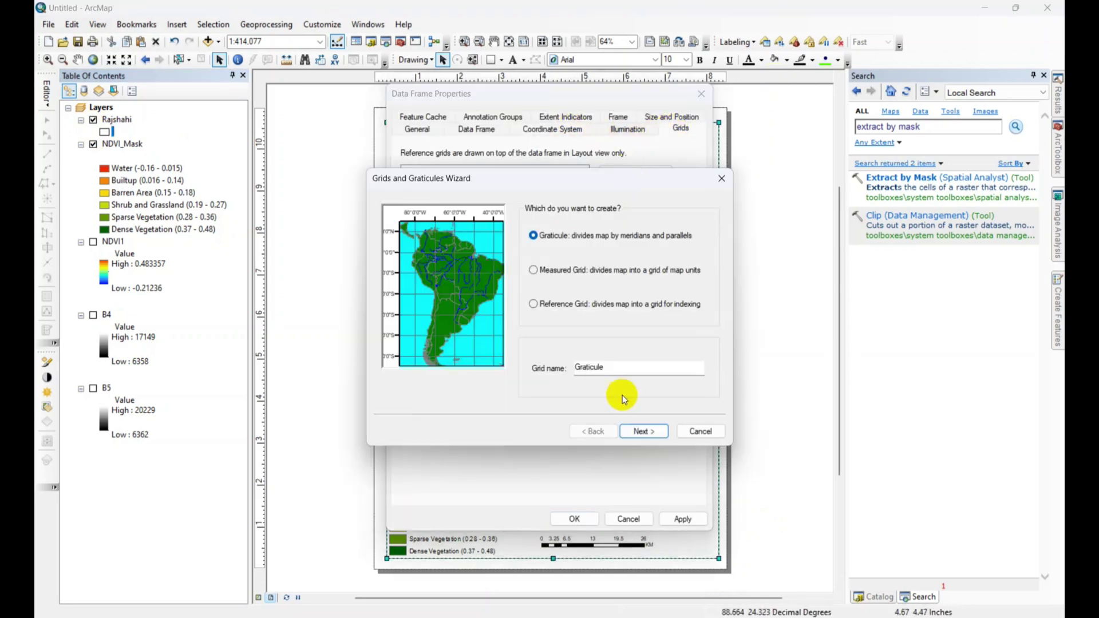
{"action": "left_click", "coordinate": [641, 429]}
{"action": "left_click", "coordinate": [572, 230]}
{"action": "left_click", "coordinate": [643, 431]}
{"action": "left_click", "coordinate": [645, 360]}
{"action": "left_click", "coordinate": [682, 518]}
{"action": "key", "text": "Return"}
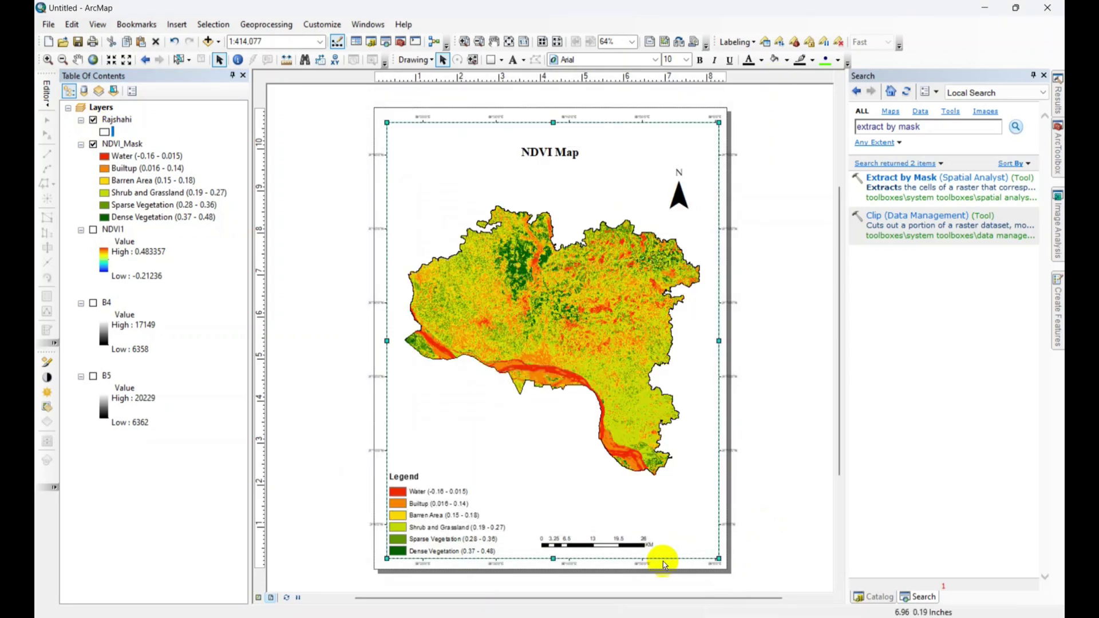
{"action": "left_click", "coordinate": [709, 553]}
Step: Rotate the graticule's left-side labels to vertical in the grid label properties
{"action": "double_click", "coordinate": [710, 553]}
{"action": "left_click", "coordinate": [634, 255]}
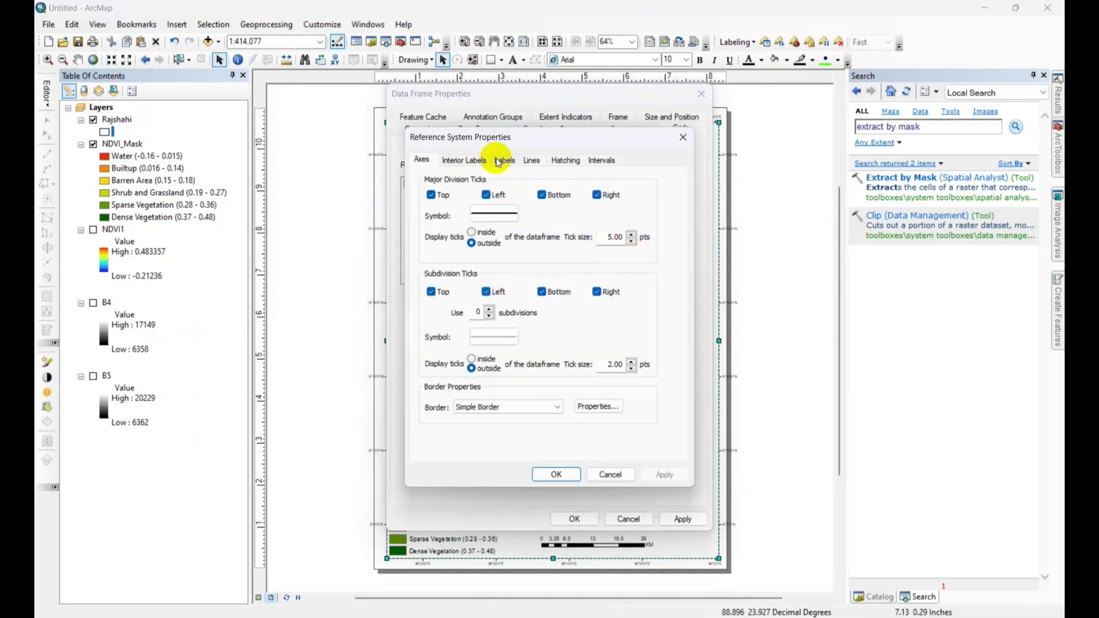
{"action": "left_click", "coordinate": [504, 160]}
{"action": "left_click", "coordinate": [488, 395]}
{"action": "left_click", "coordinate": [556, 475]}
{"action": "key", "text": "Return"}
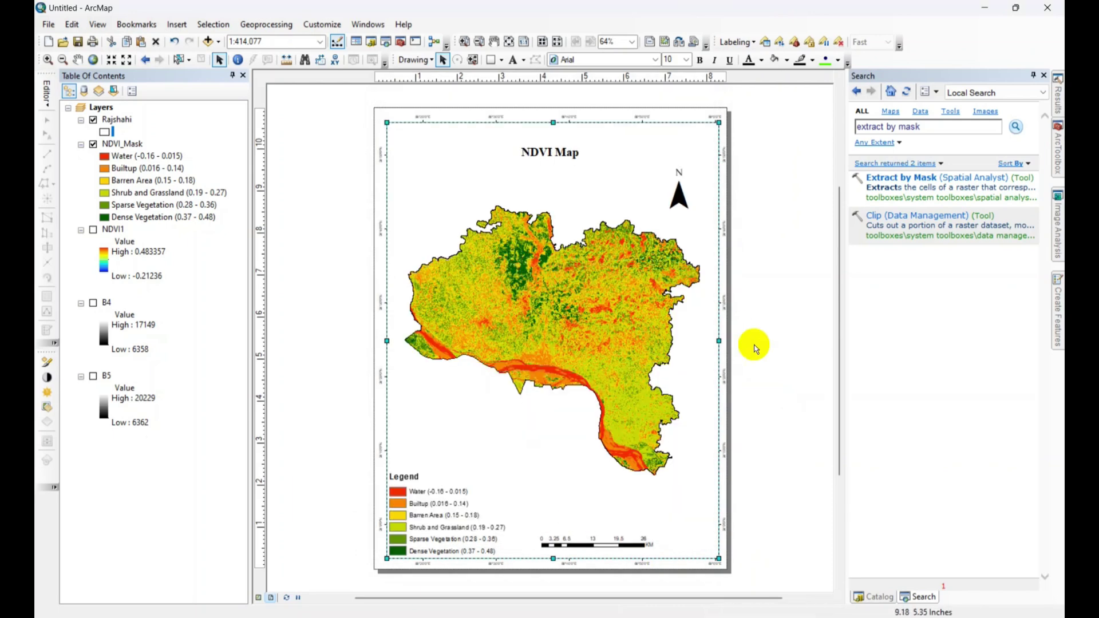
{"action": "left_click", "coordinate": [770, 445]}
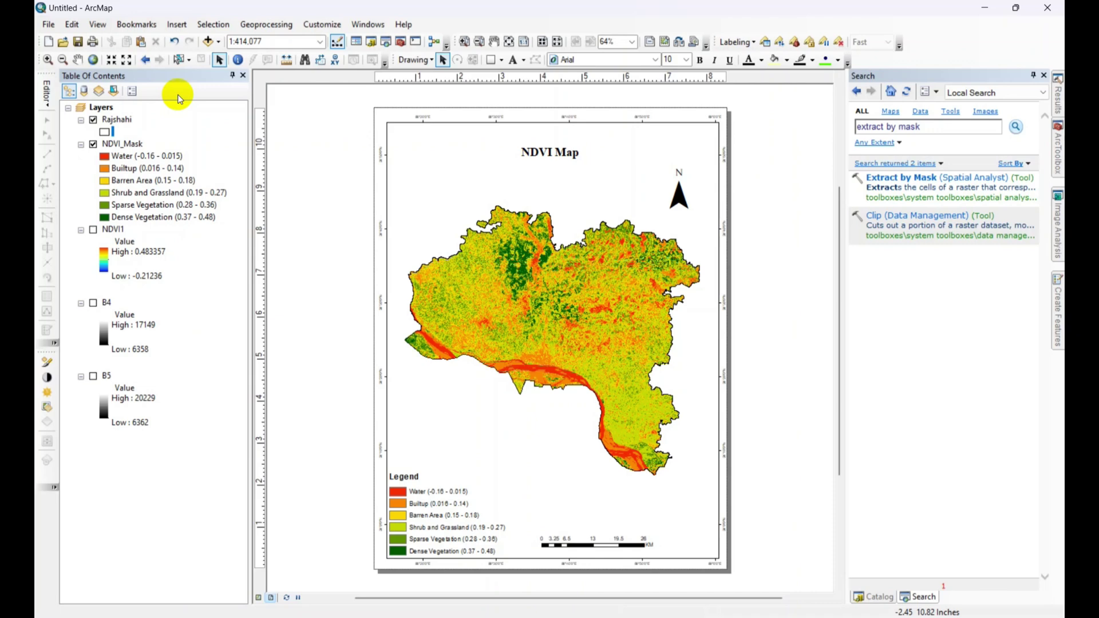
Step: Export the layout via Export Map as NDVI, a 300 dpi JPEG on the Desktop
{"action": "left_click", "coordinate": [49, 25]}
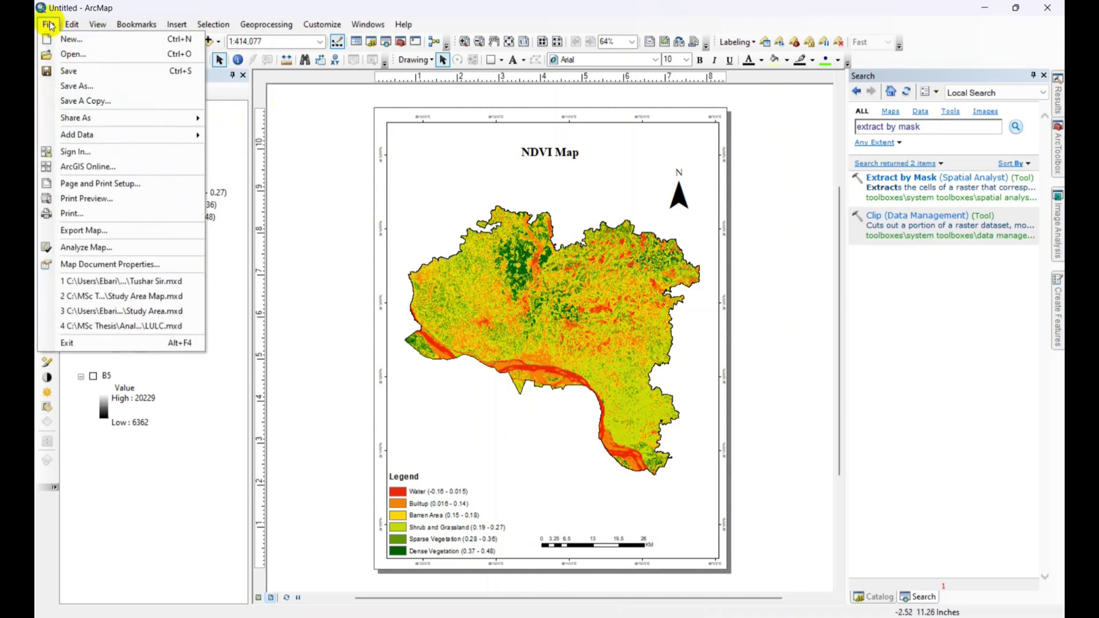
{"action": "left_click", "coordinate": [84, 230]}
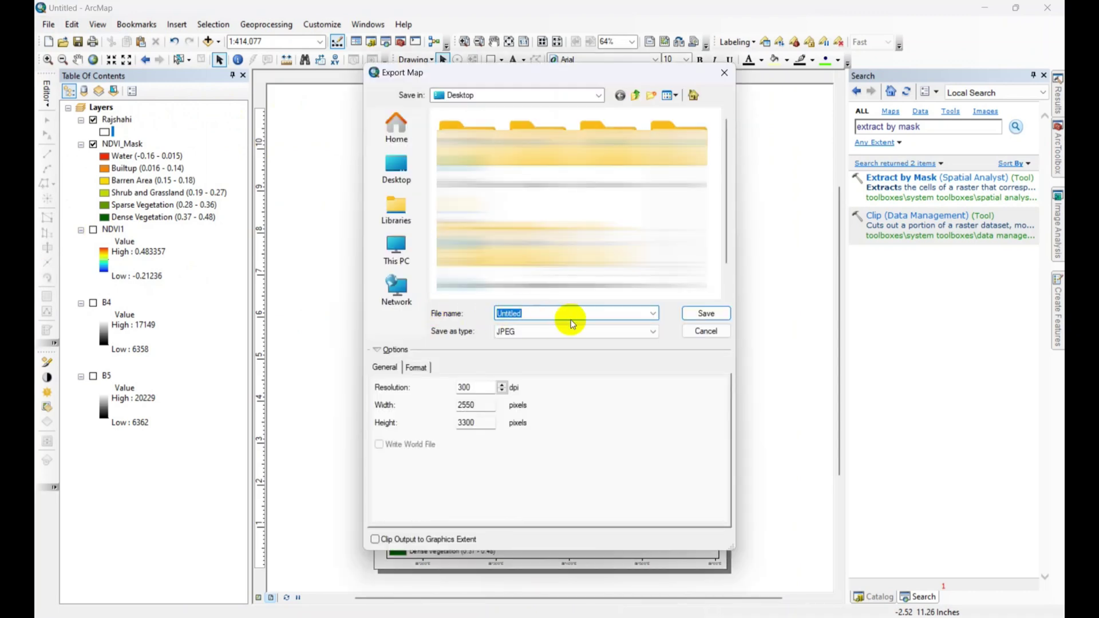
{"action": "type", "text": "NDVI"}
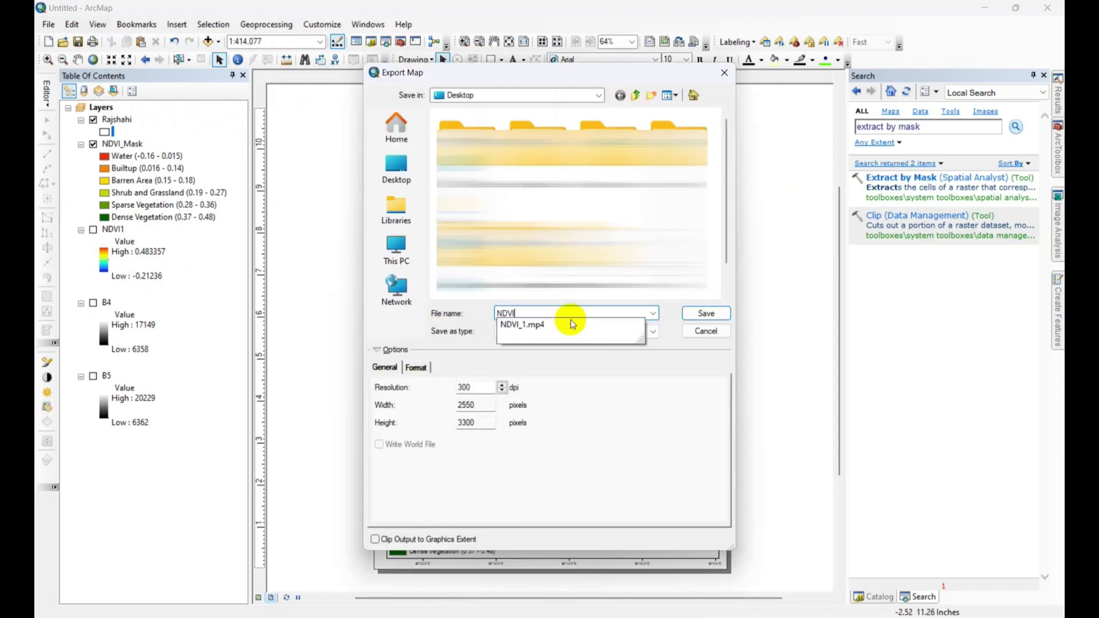
{"action": "left_click", "coordinate": [689, 313]}
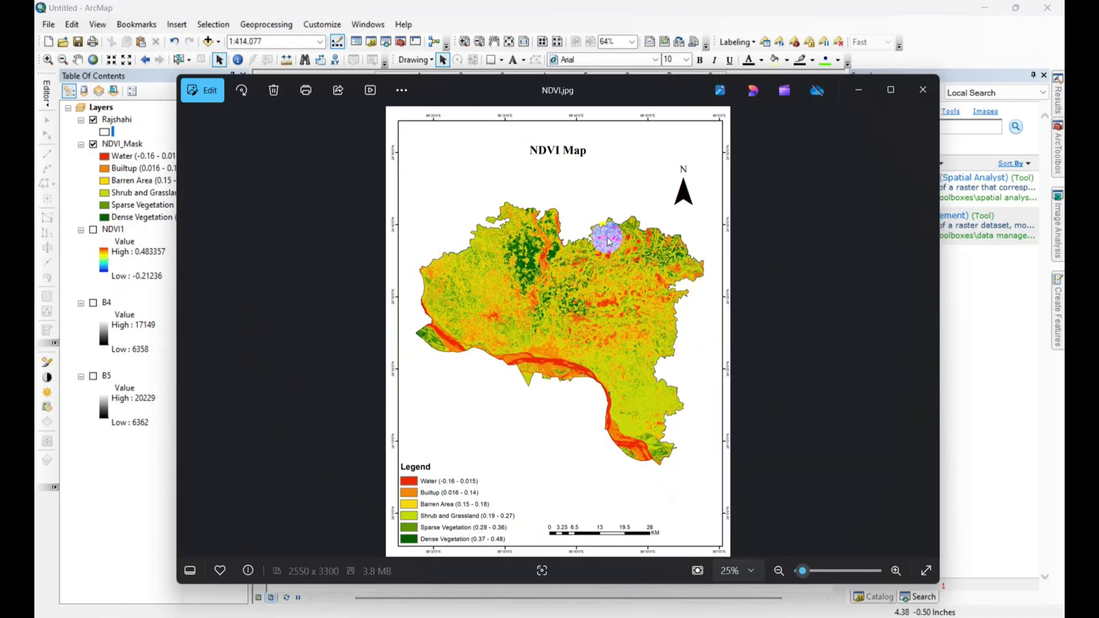
Step: Zoom into NDVI.jpg to inspect the river detail, then zoom back out to the full page
{"action": "scroll", "coordinate": [510, 381], "scroll_direction": "up", "scroll_amount": 5}
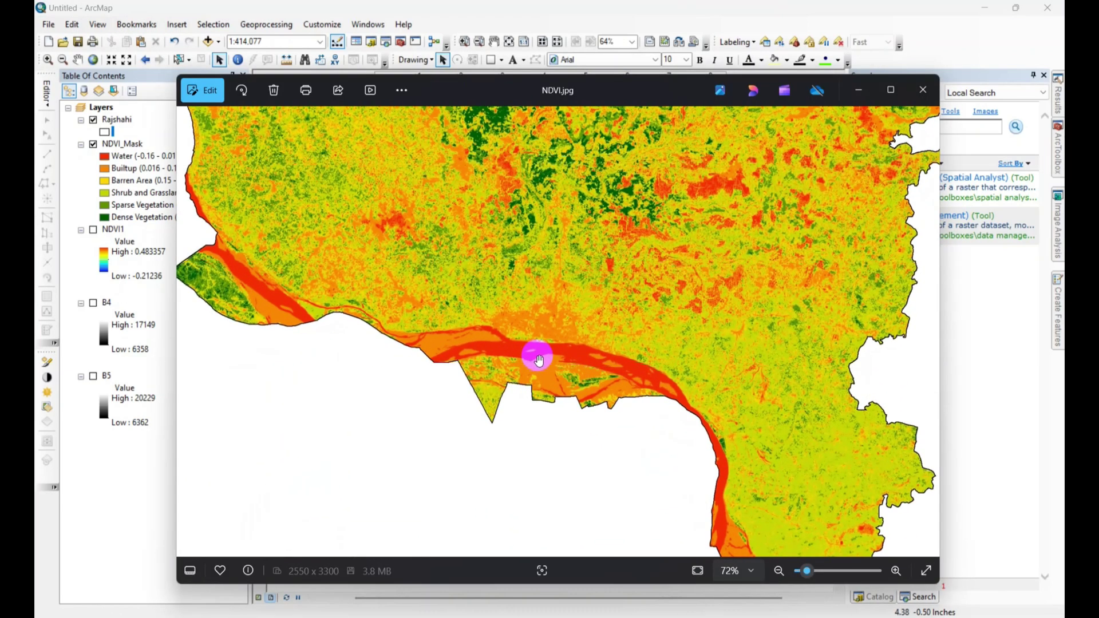
{"action": "scroll", "coordinate": [543, 359], "scroll_direction": "down", "scroll_amount": 5}
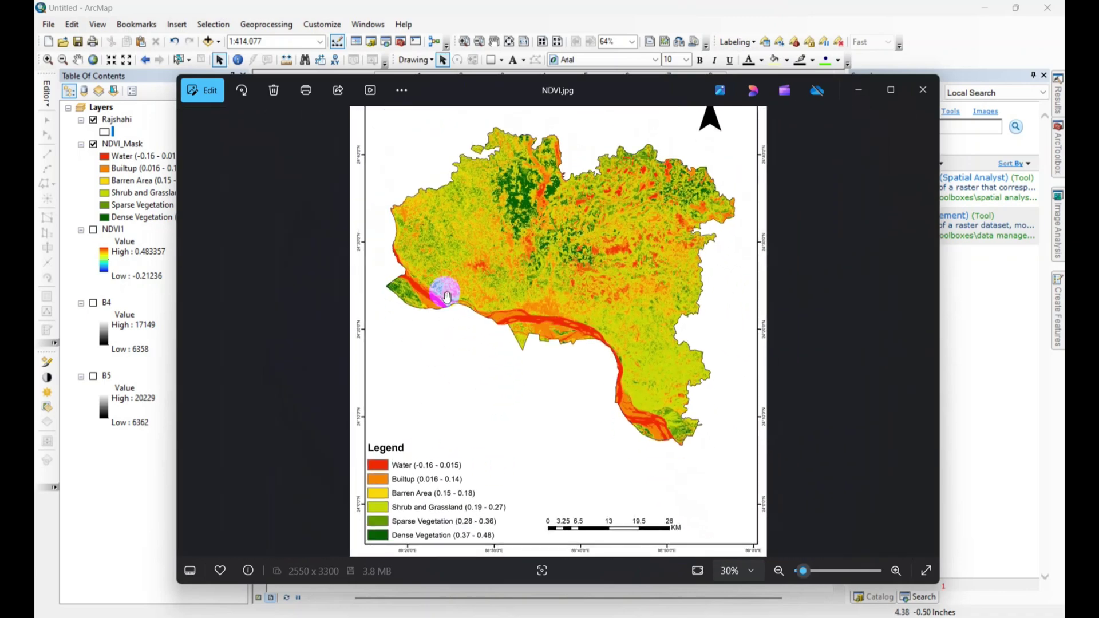
{"action": "scroll", "coordinate": [435, 432], "scroll_direction": "down", "scroll_amount": 1}
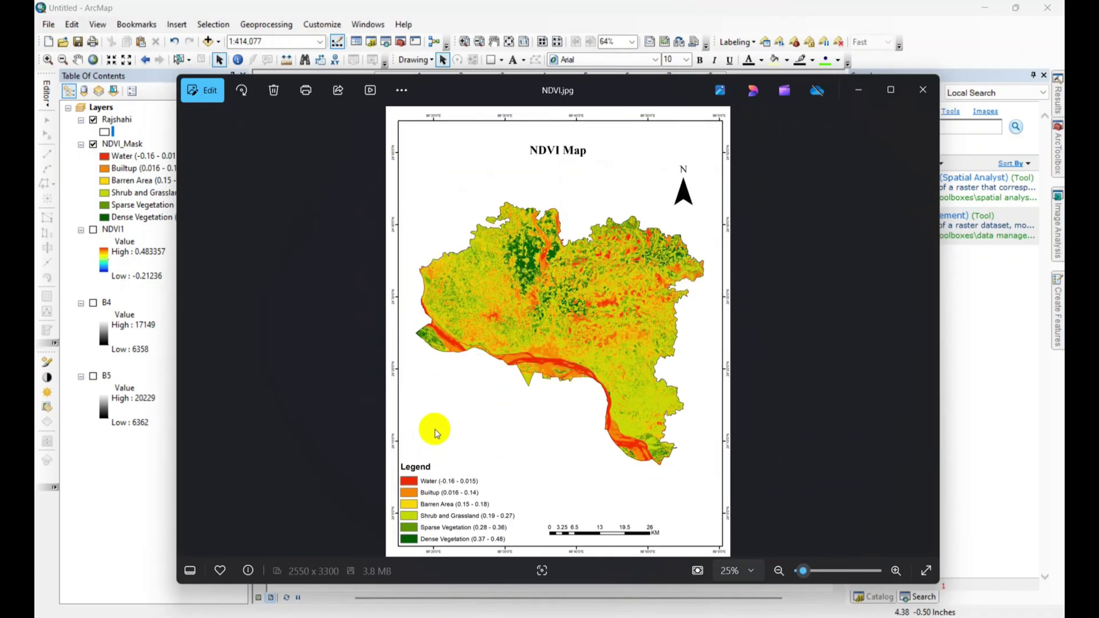